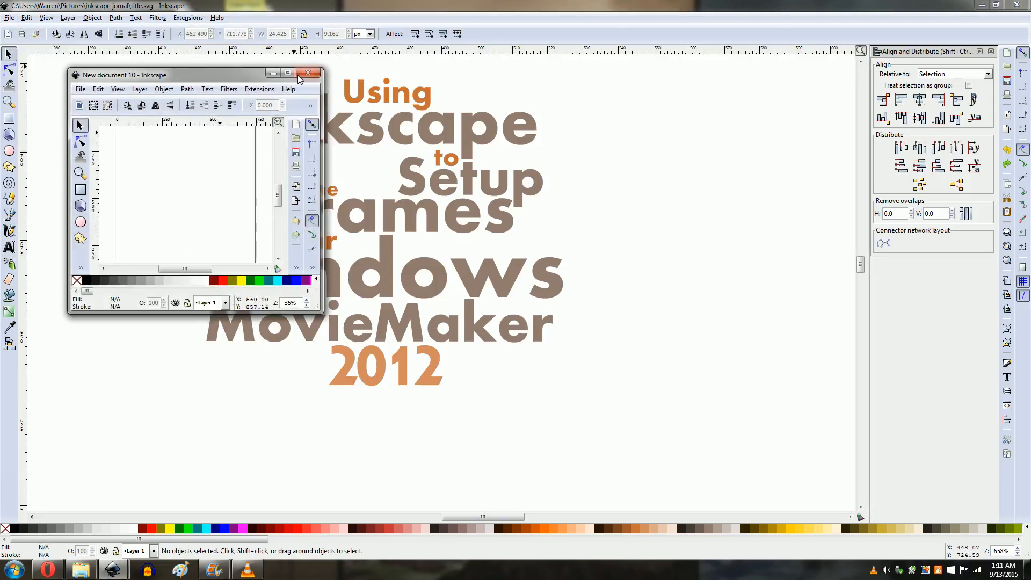
Step: Maximize the new document window and open the Desktop folder in File Explorer
left_click(294, 72)
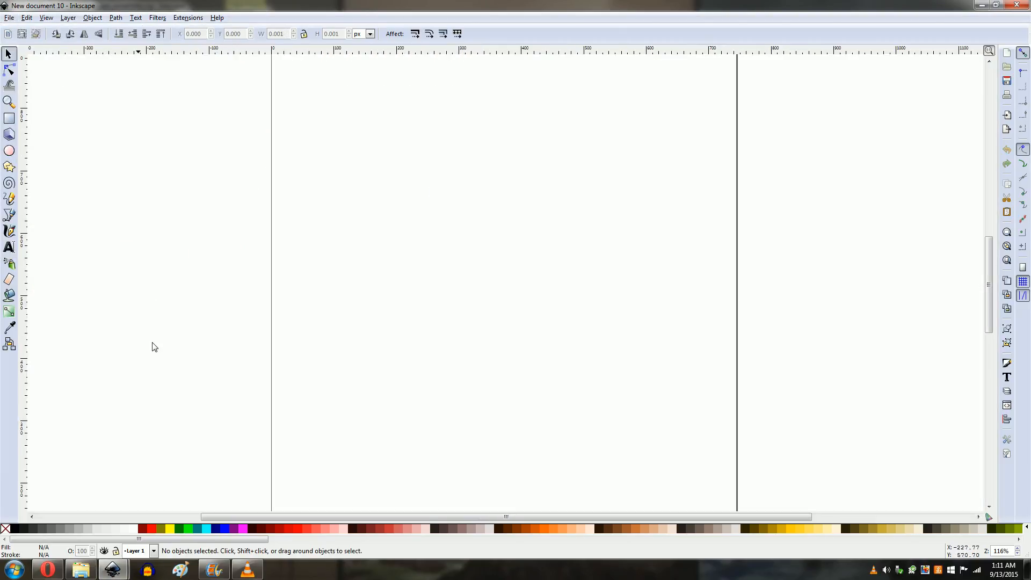
left_click(84, 569)
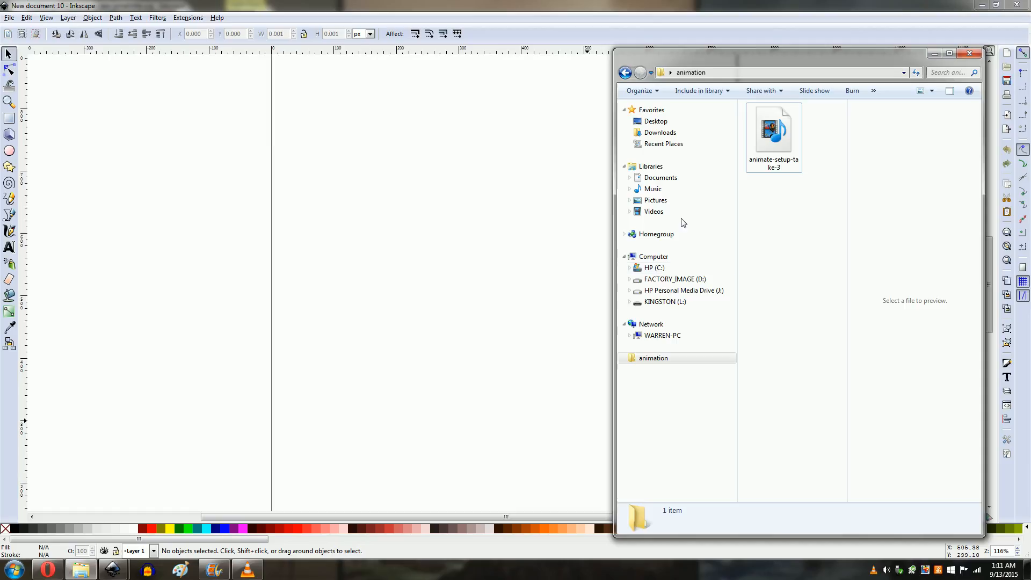
left_click(651, 123)
left_click_drag(841, 185, 865, 436)
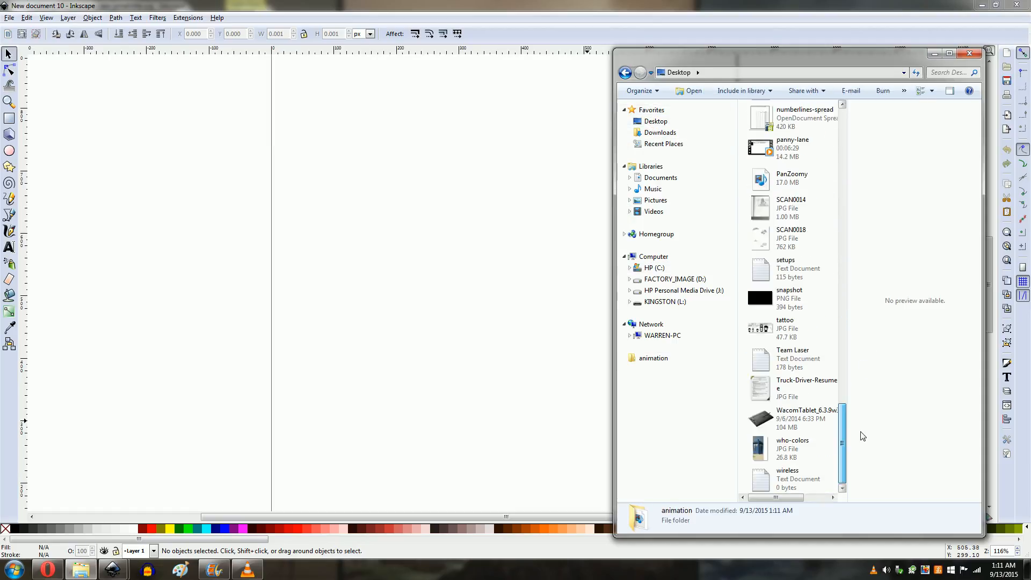
Step: Start a new Movie Maker project without saving changes to My Movie
left_click(214, 569)
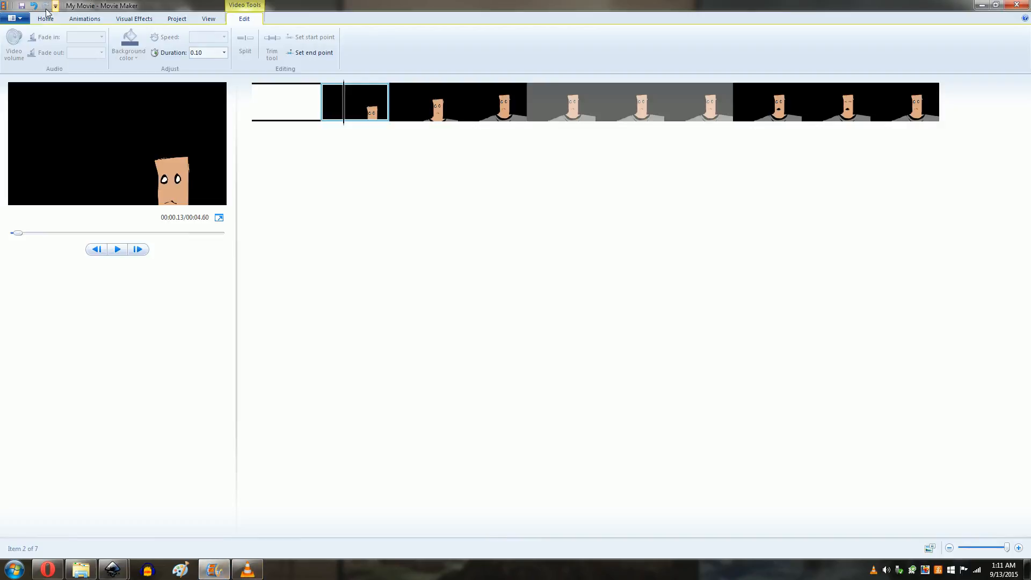
left_click(15, 18)
left_click(39, 39)
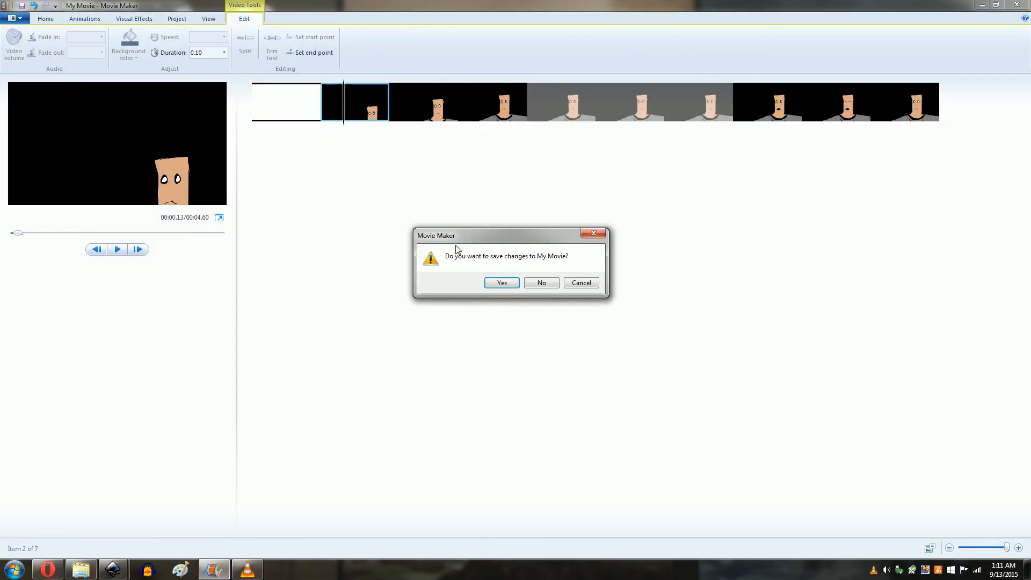
left_click(539, 283)
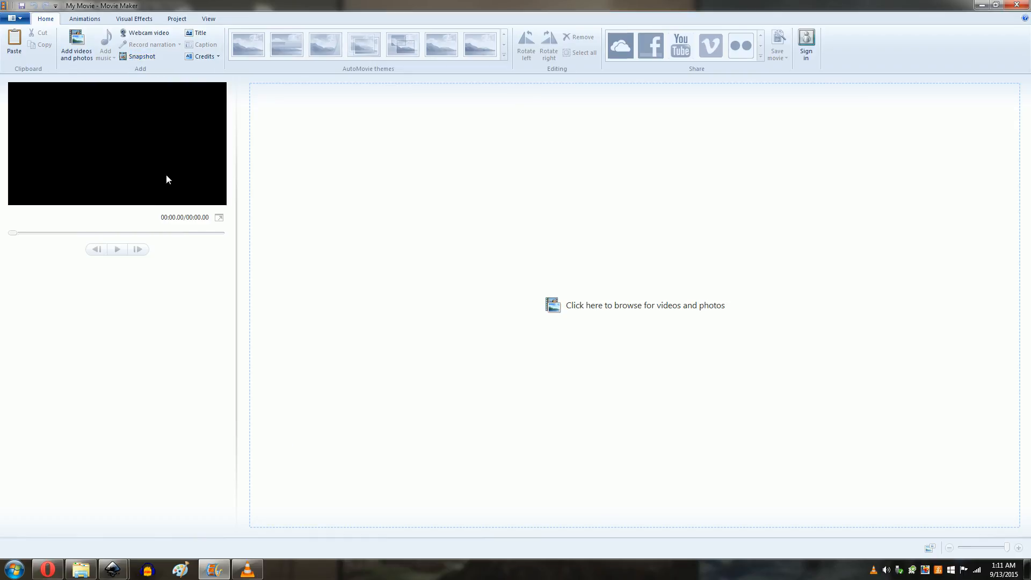
Step: Import the snapshot PNG from the Desktop into New document 10 as an embedded image
left_click(239, 576)
left_click(223, 575)
mouse_move(118, 573)
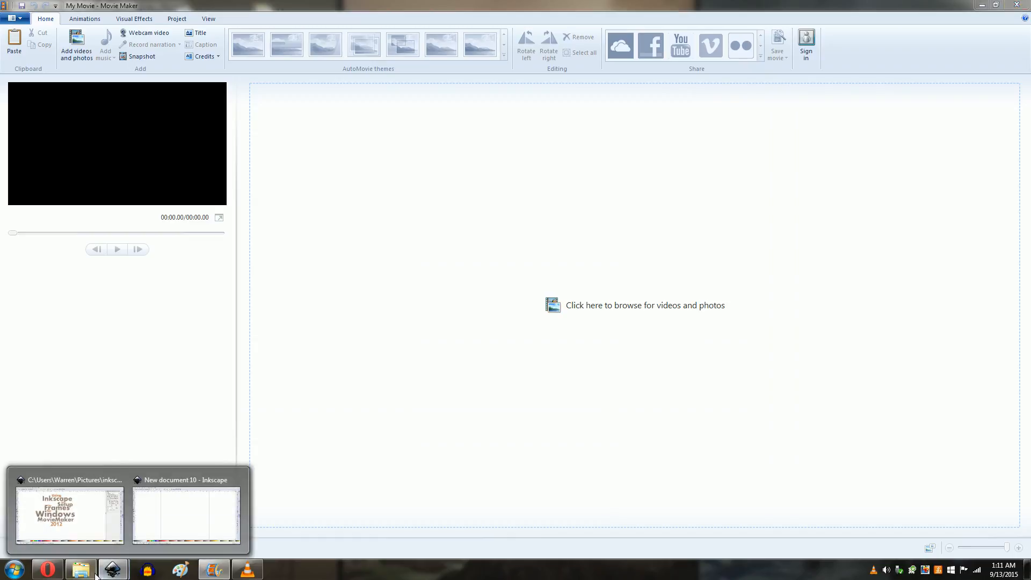
left_click(177, 505)
left_click(81, 569)
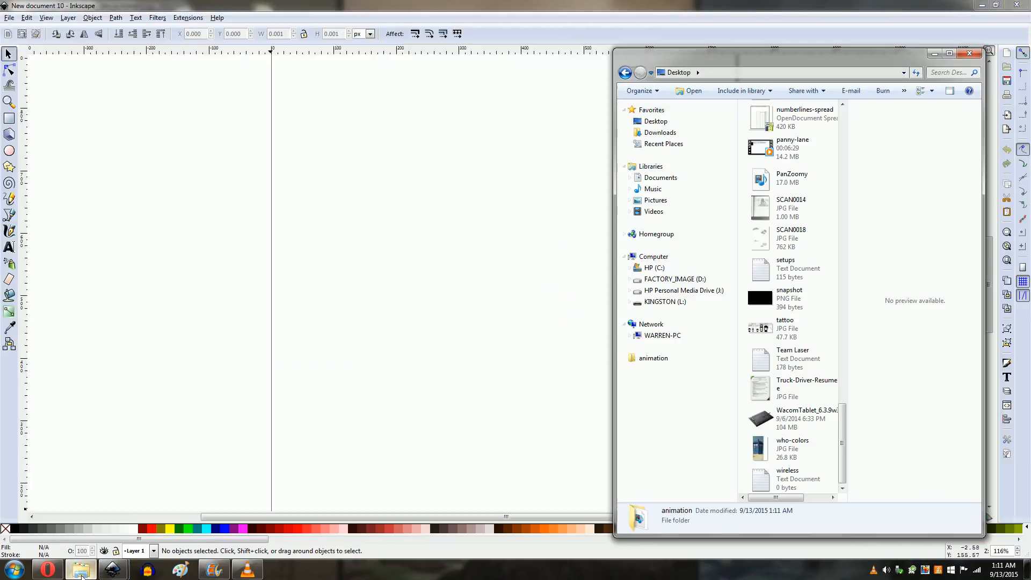
left_click_drag(769, 306, 423, 299)
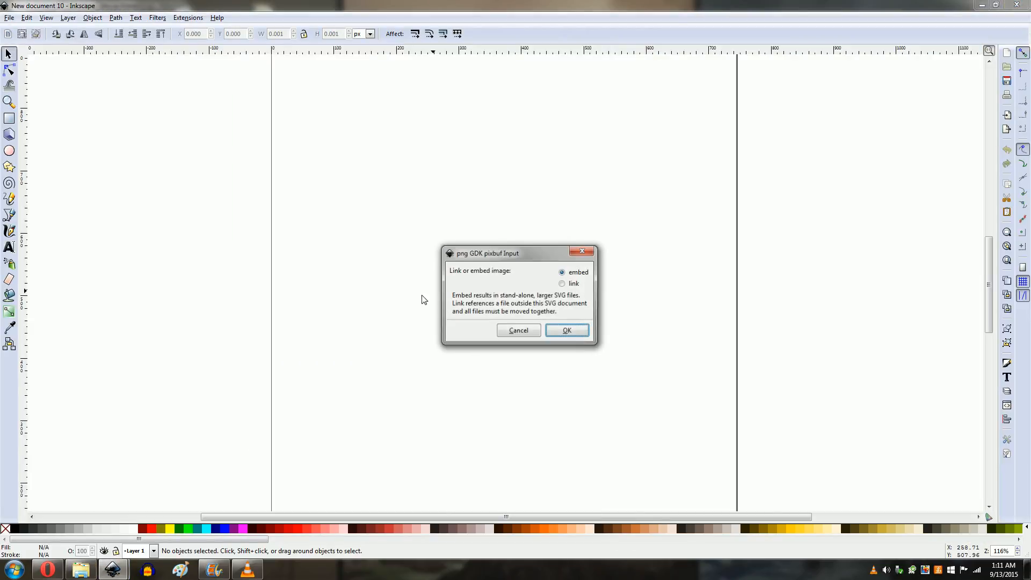
left_click(565, 330)
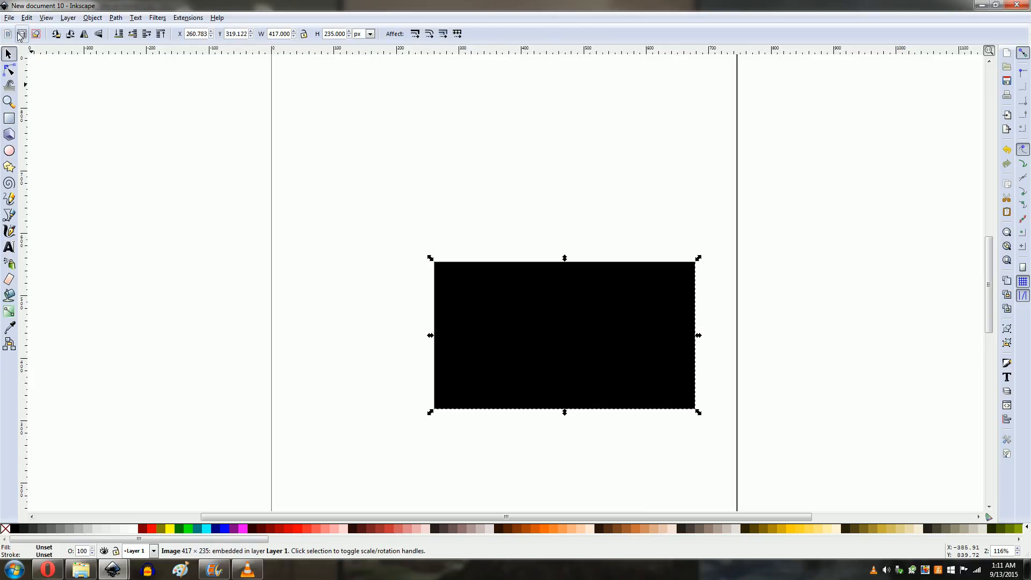
Step: Resize the page to the selected image and enable the border on top of drawing in Document Properties
left_click(9, 18)
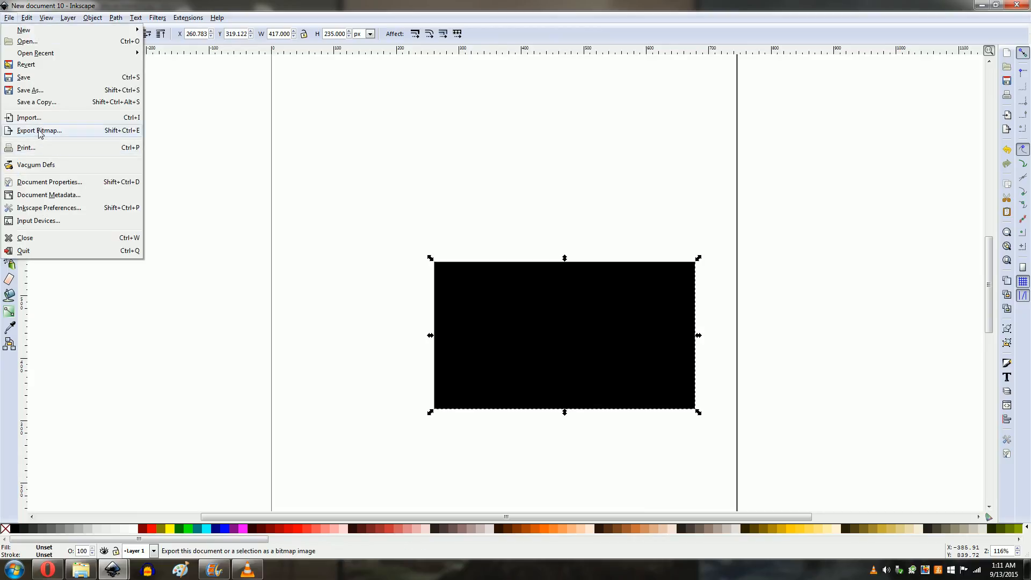
left_click(38, 183)
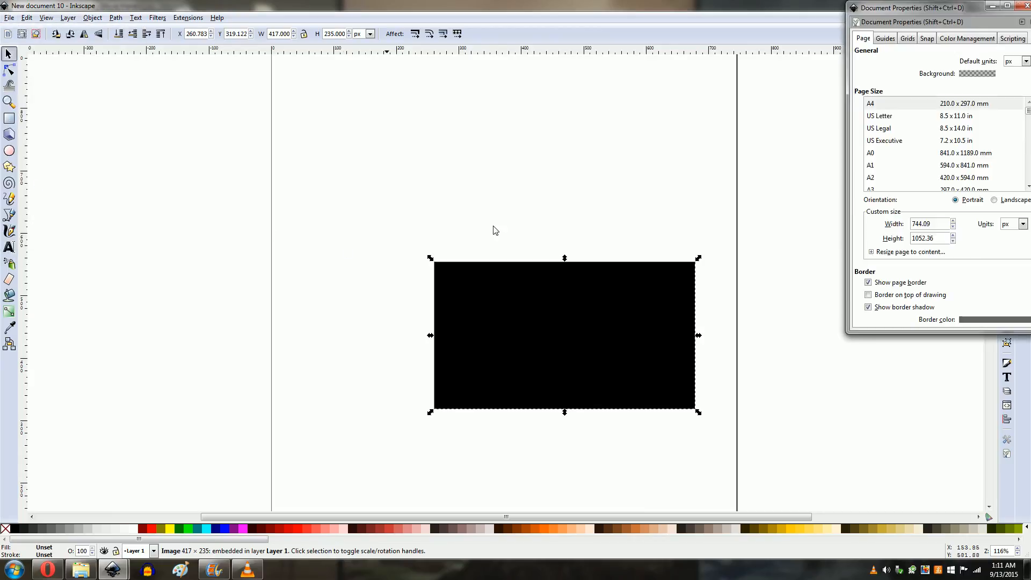
left_click(877, 253)
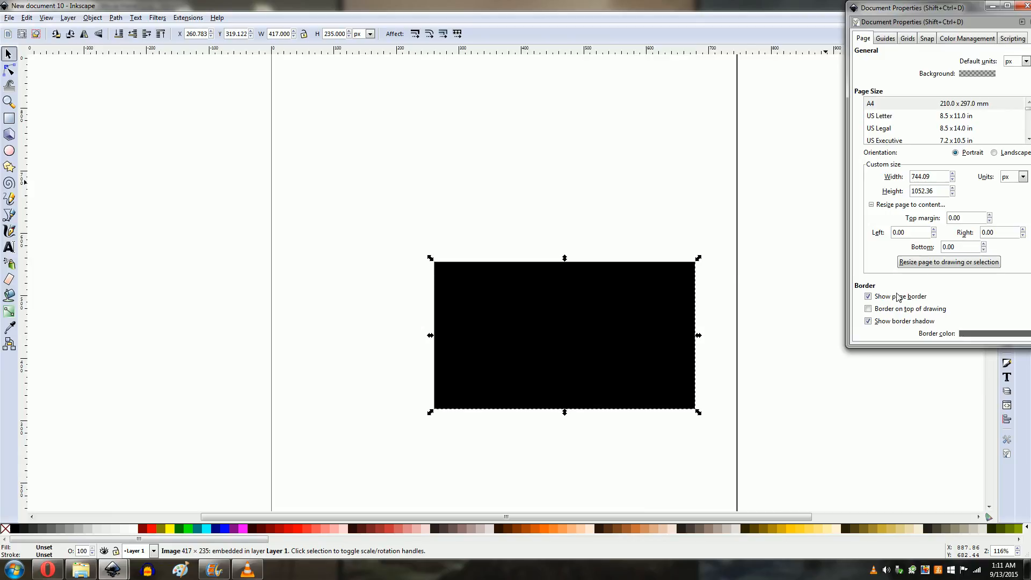
left_click(918, 263)
left_click(869, 308)
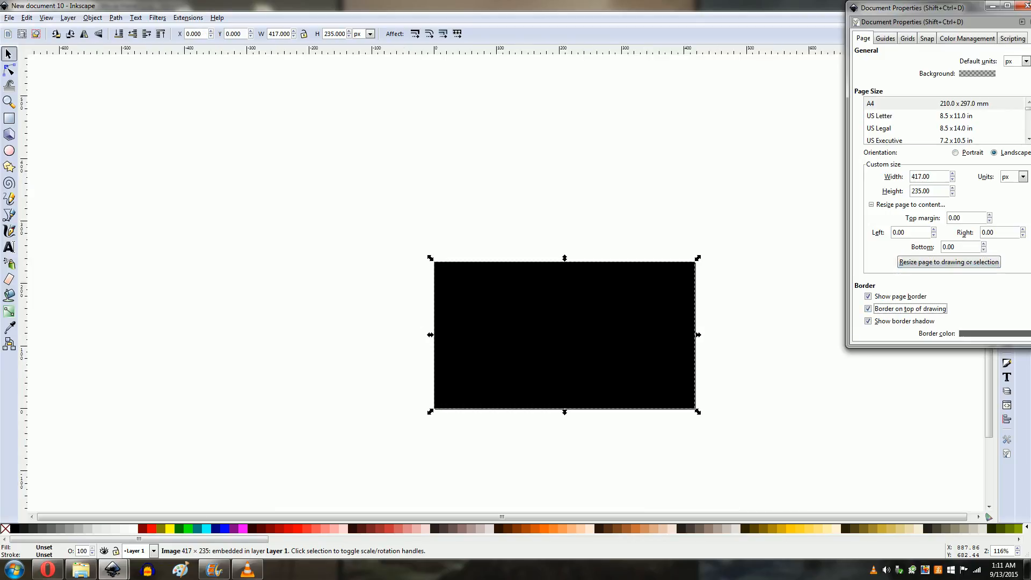
left_click(1027, 7)
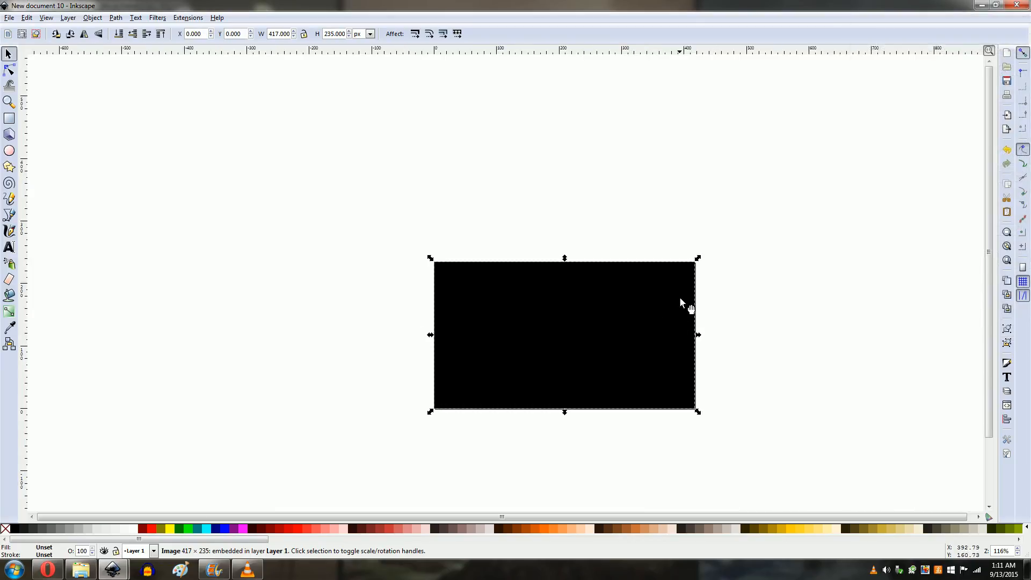
Step: Delete the image and draw a white rectangle about 475 × 285 px covering the page
key("Delete")
left_click(9, 118)
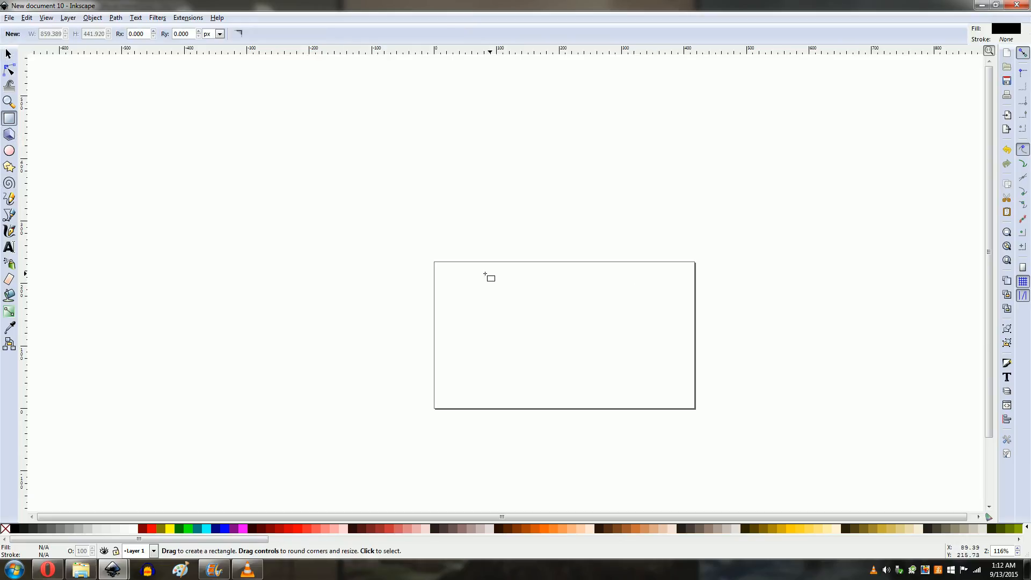
left_click_drag(426, 250, 723, 428)
left_click(131, 530)
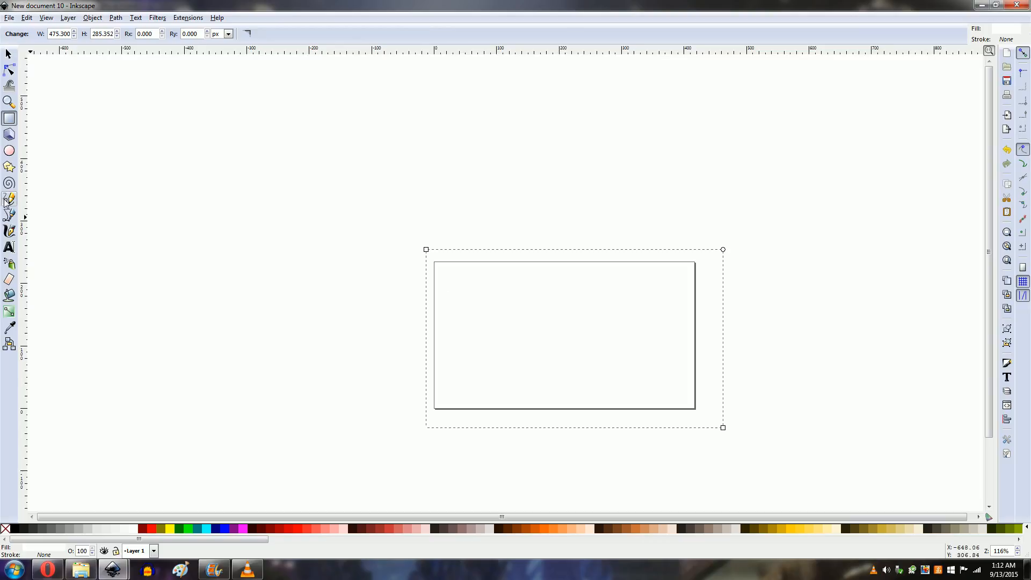
left_click(9, 54)
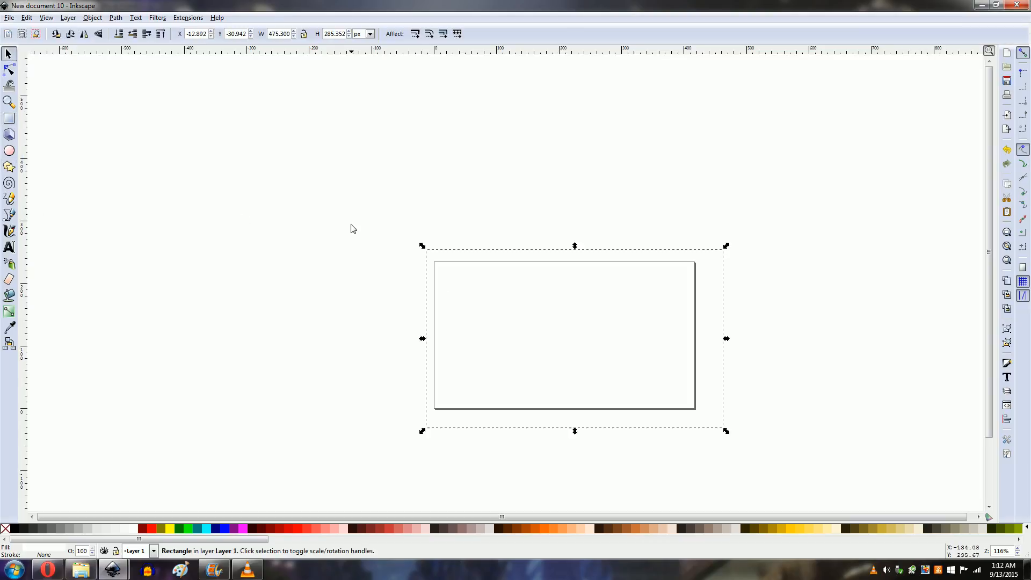
left_click(353, 228)
left_click(466, 339)
left_click(552, 450)
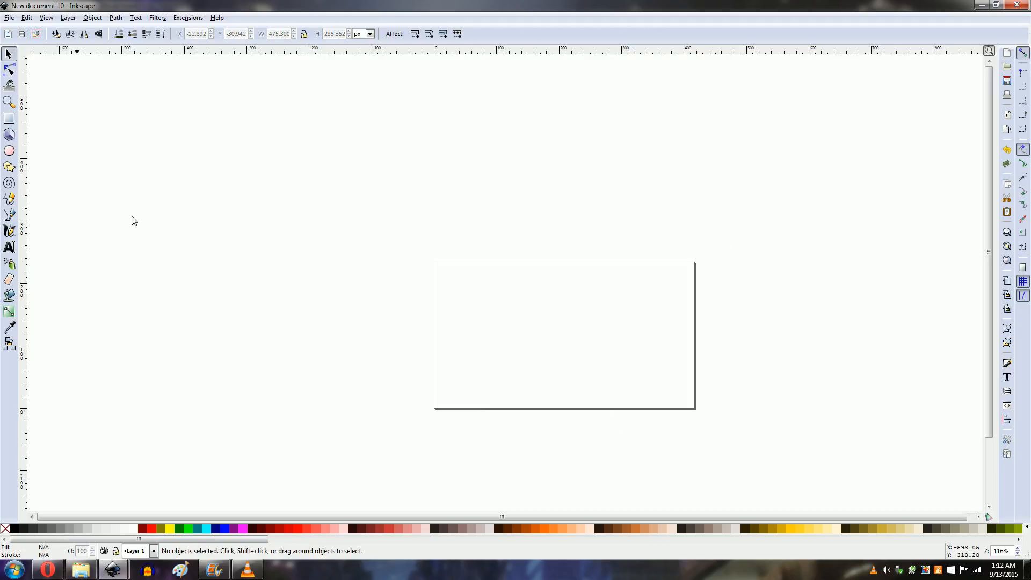
Step: Draw freehand lines outlining a neck and shoulders with the Pencil tool and fill them black
left_click(9, 101)
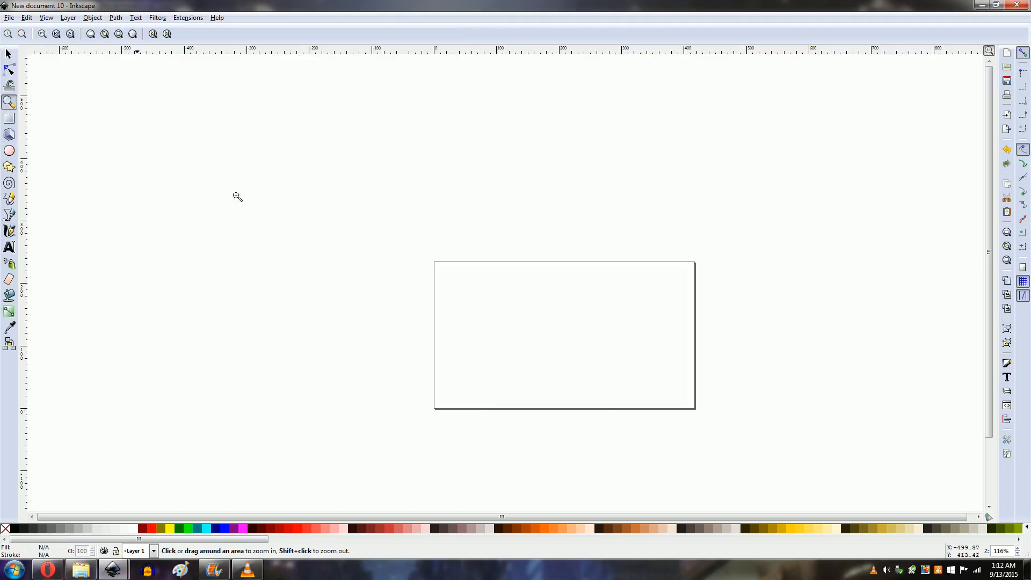
left_click(585, 347)
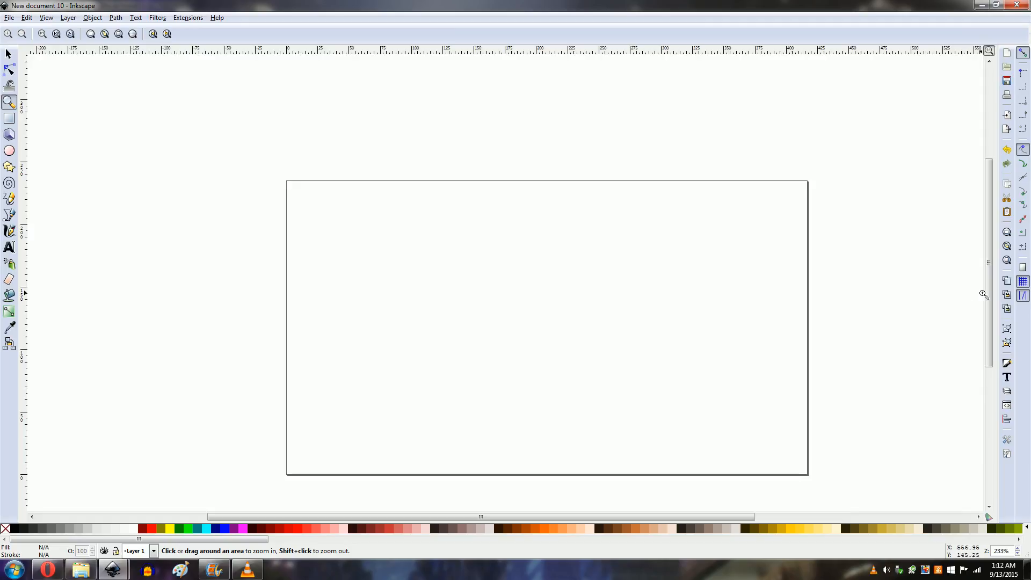
left_click_drag(984, 295, 986, 326)
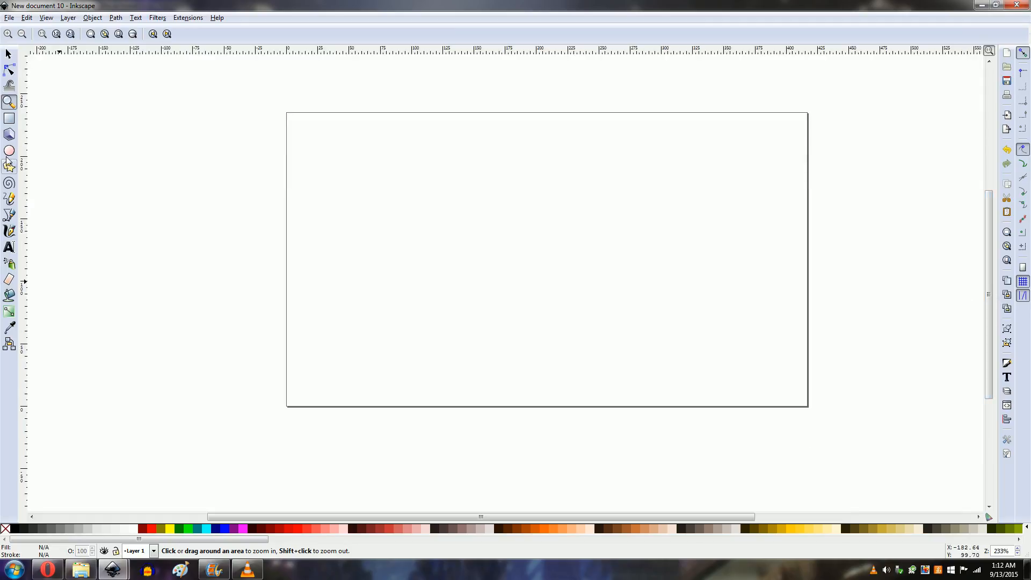
left_click(9, 199)
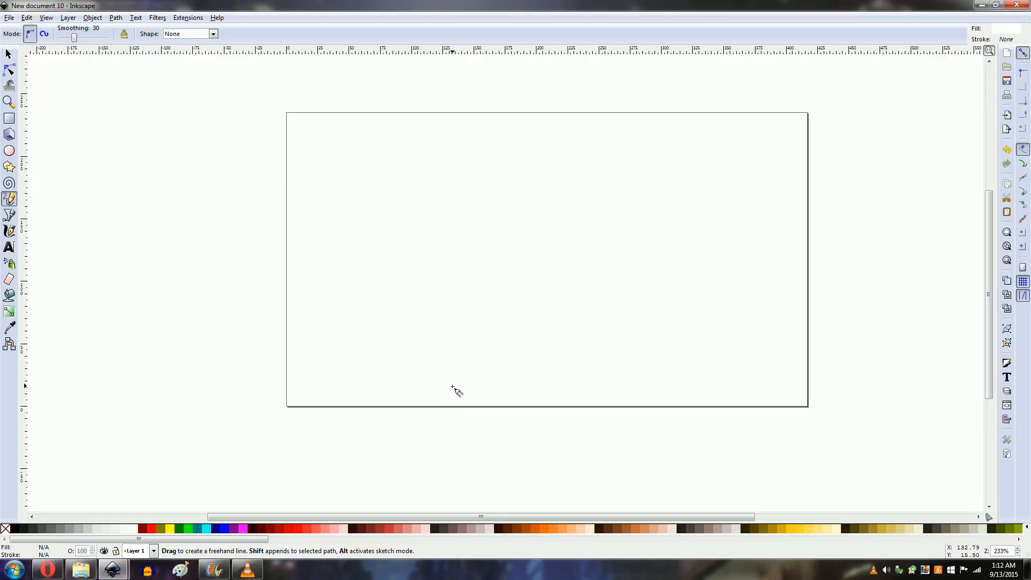
mouse_move(437, 412)
left_mouse_down()
mouse_move(566, 351)
mouse_move(627, 338)
mouse_move(616, 223)
mouse_move(708, 214)
mouse_move(707, 348)
mouse_move(903, 400)
mouse_move(875, 394)
mouse_move(868, 432)
mouse_move(736, 444)
mouse_move(902, 448)
mouse_move(895, 394)
mouse_move(720, 345)
left_mouse_up()
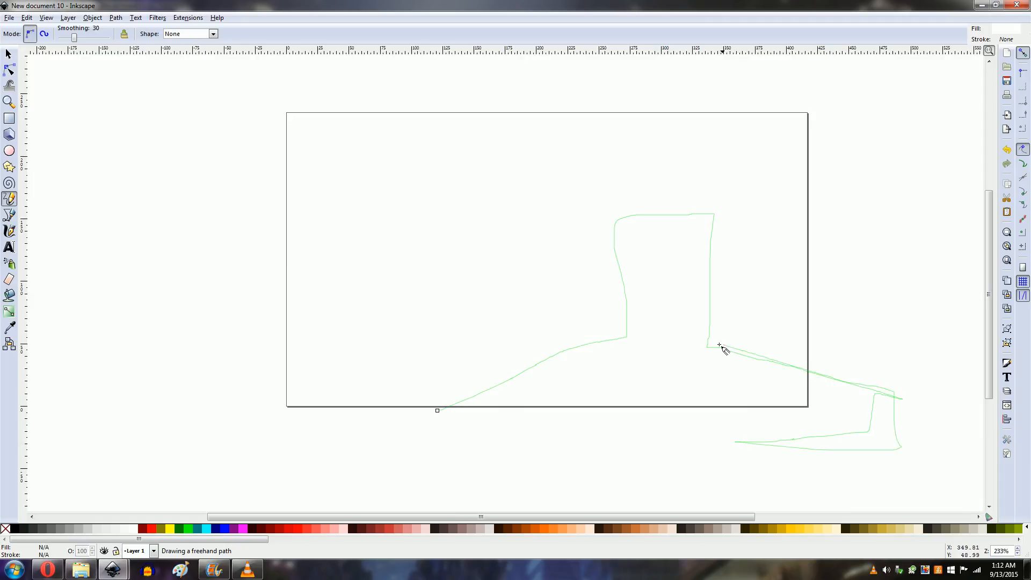
mouse_move(712, 301)
left_mouse_down()
mouse_move(724, 203)
mouse_move(608, 219)
mouse_move(620, 277)
left_mouse_up()
mouse_move(627, 332)
left_mouse_down()
mouse_move(401, 428)
mouse_move(479, 442)
mouse_move(437, 411)
left_mouse_up()
left_click(12, 530)
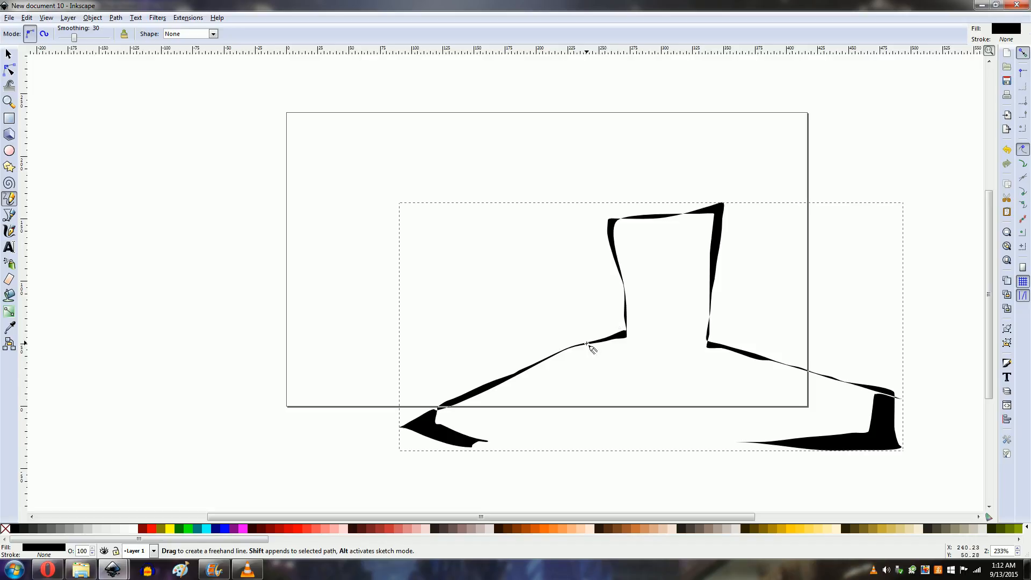
Step: Draw curved collar lines beneath the neck with the Pencil tool
mouse_move(587, 344)
left_mouse_down()
mouse_move(645, 382)
mouse_move(696, 375)
mouse_move(714, 346)
mouse_move(683, 380)
mouse_move(641, 380)
left_mouse_up()
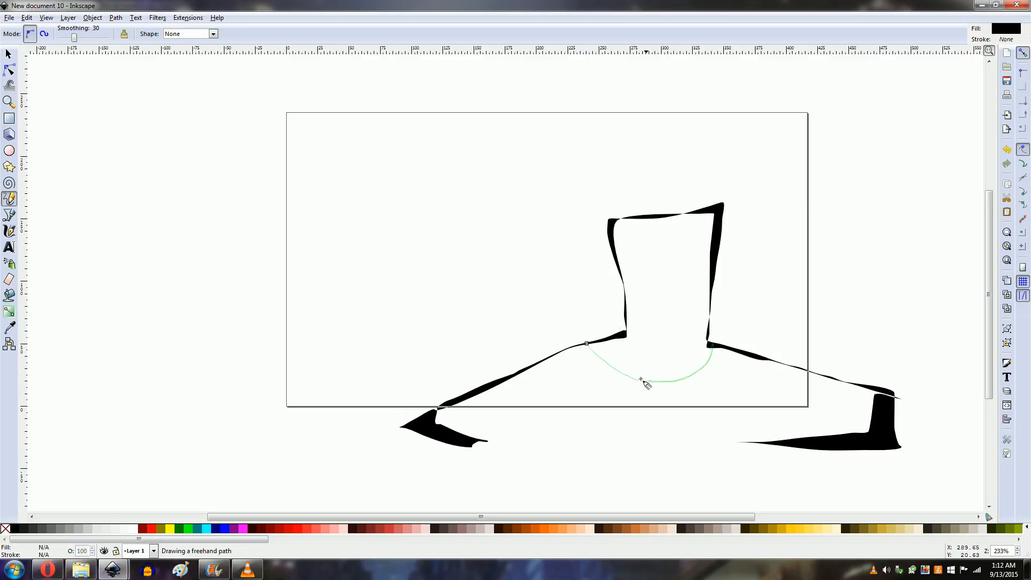
mouse_move(587, 348)
left_mouse_down()
mouse_move(668, 400)
mouse_move(699, 393)
mouse_move(599, 390)
mouse_move(567, 352)
left_mouse_up()
Step: Trace a closed shirt shape over the shoulder and collar outlines with the Bezier tool and fill it grey
left_click(9, 215)
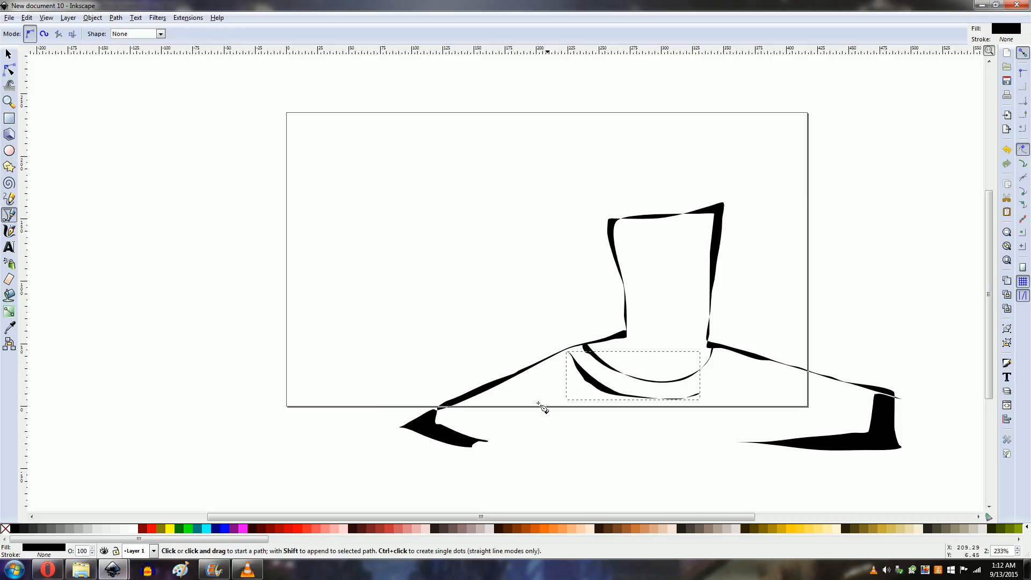
left_click(423, 425)
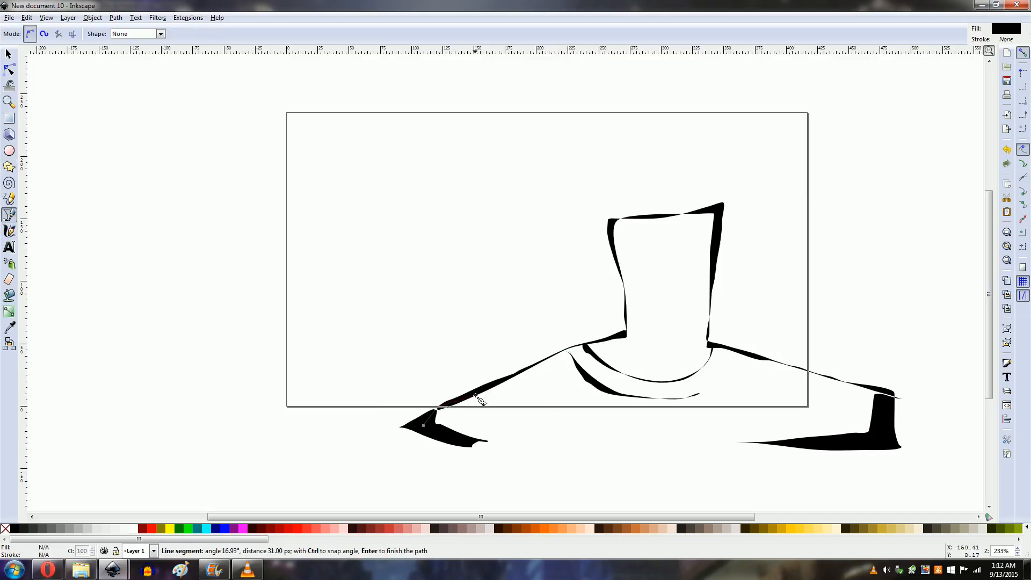
left_click(540, 362)
left_click(589, 349)
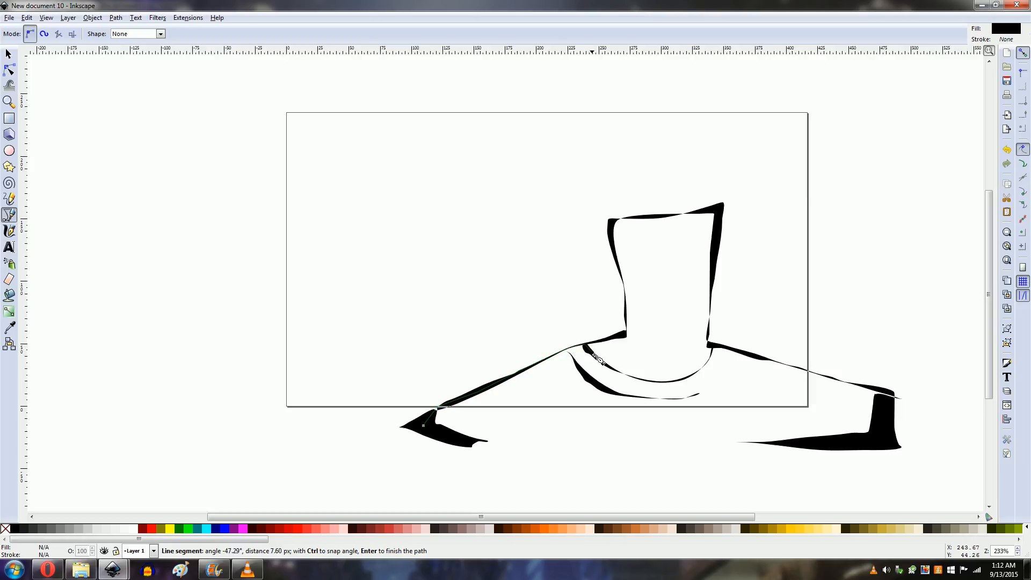
left_click(612, 373)
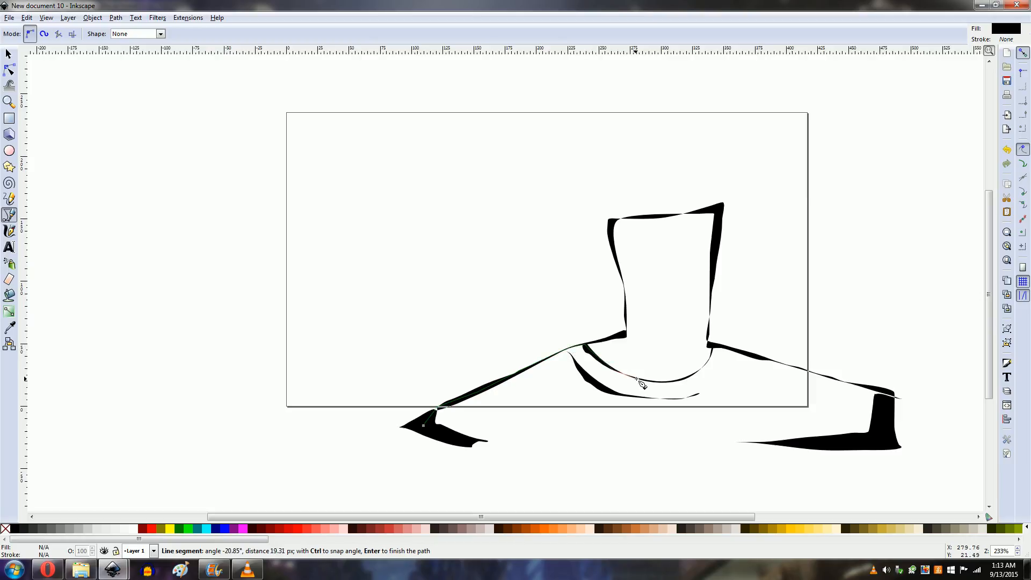
left_click(638, 379)
left_click(667, 381)
left_click(690, 375)
left_click(700, 369)
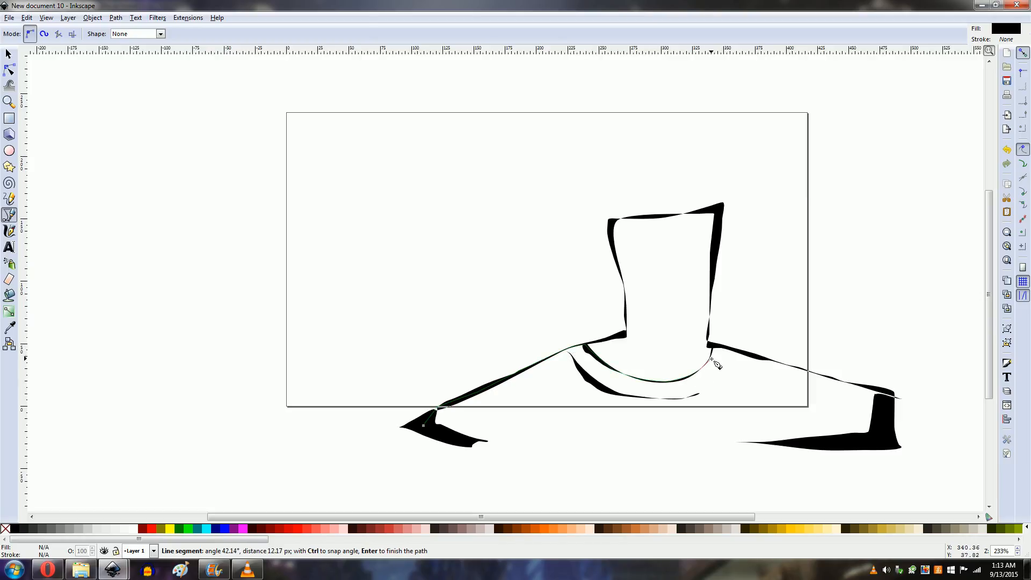
left_click(712, 359)
left_click(713, 346)
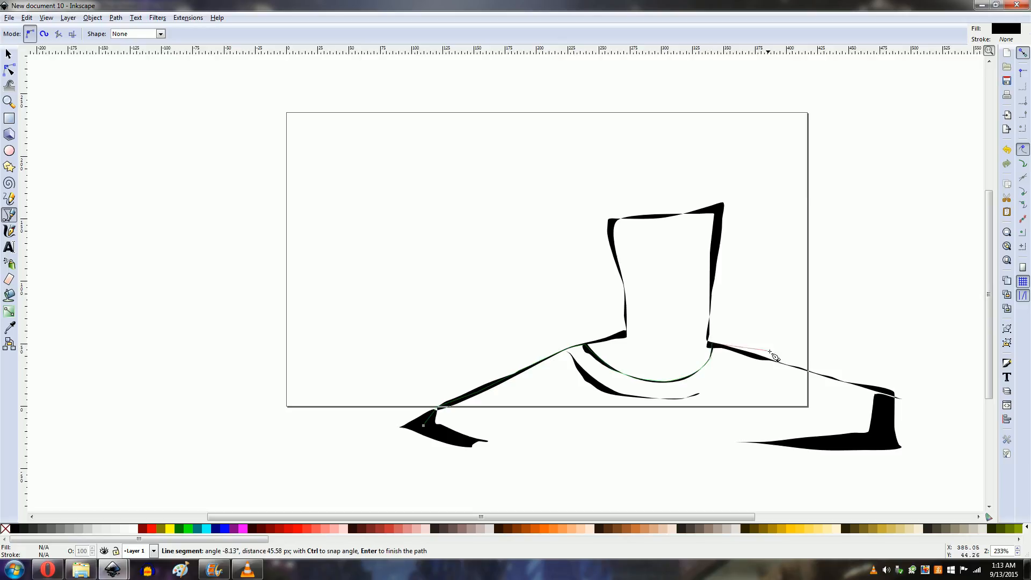
left_click(795, 367)
left_click(883, 396)
left_click(883, 434)
left_click(834, 449)
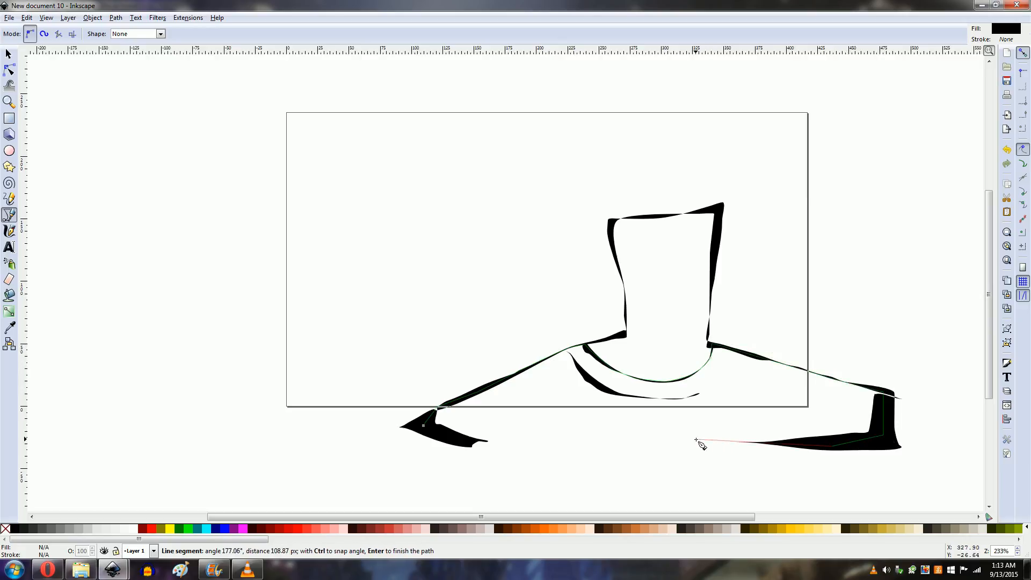
left_click(698, 441)
left_click(517, 448)
left_click(423, 425)
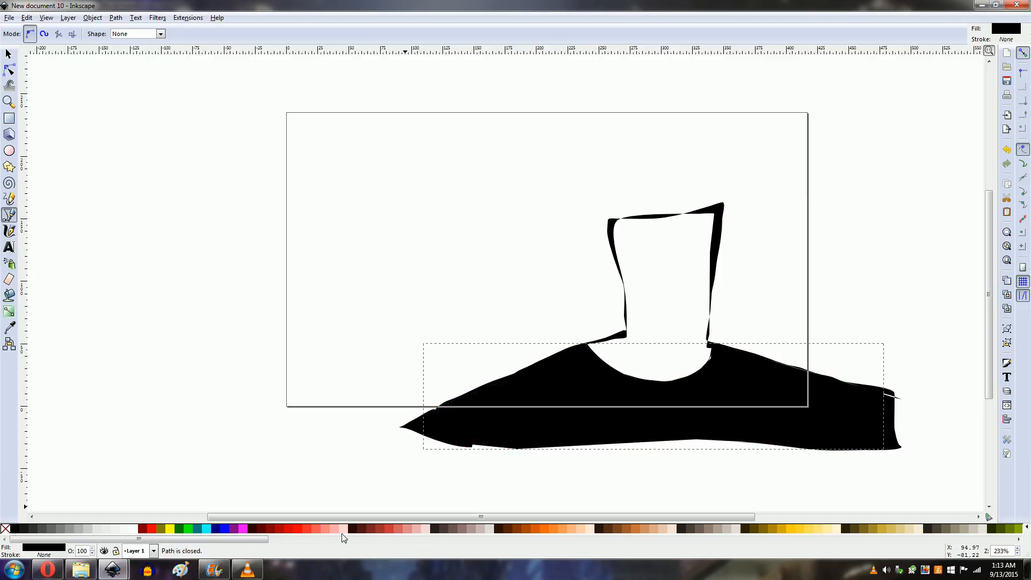
left_click(63, 530)
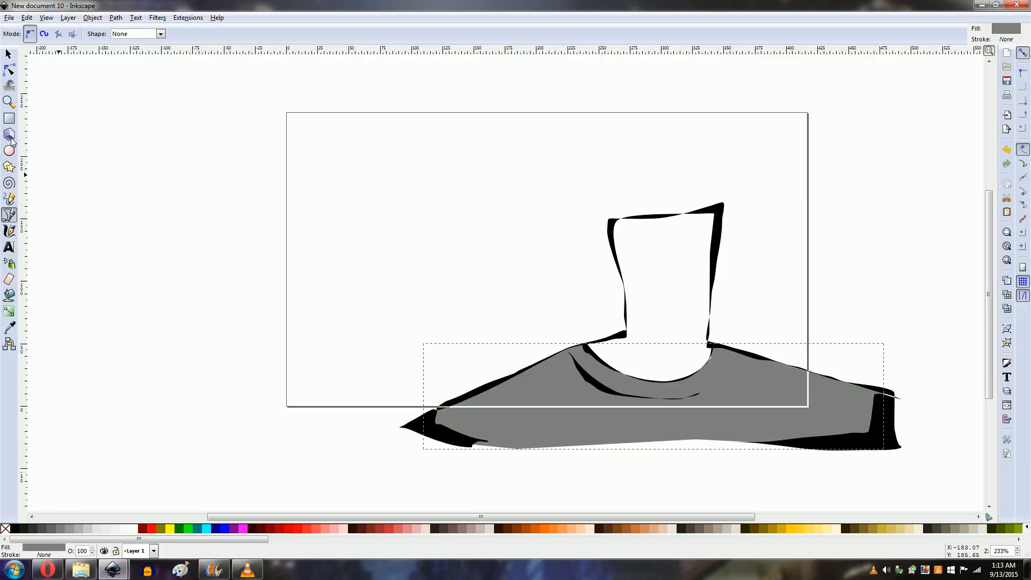
Step: Trace a closed shape around the neck and head outline with the Bezier tool
left_click(584, 344)
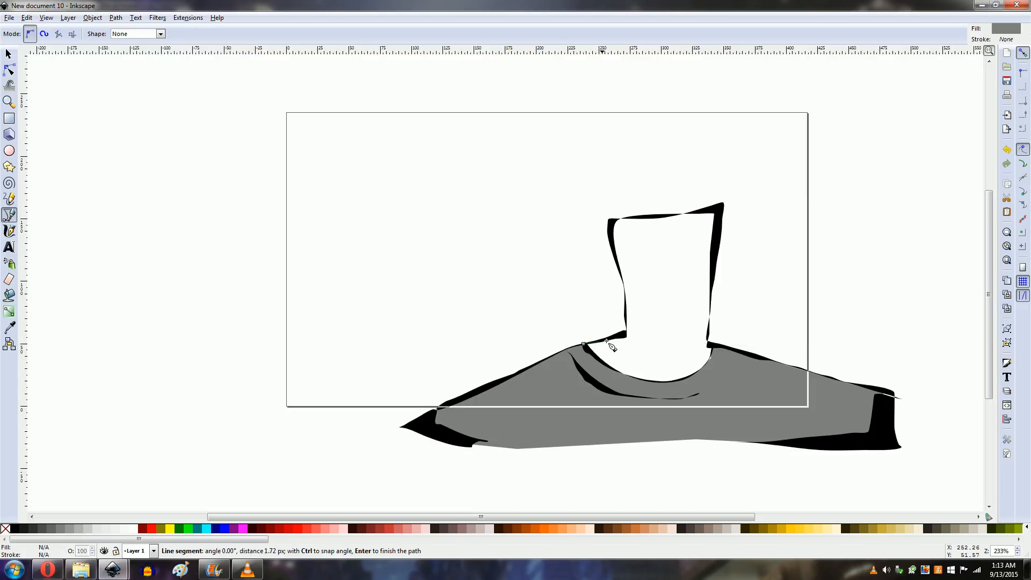
left_click(625, 325)
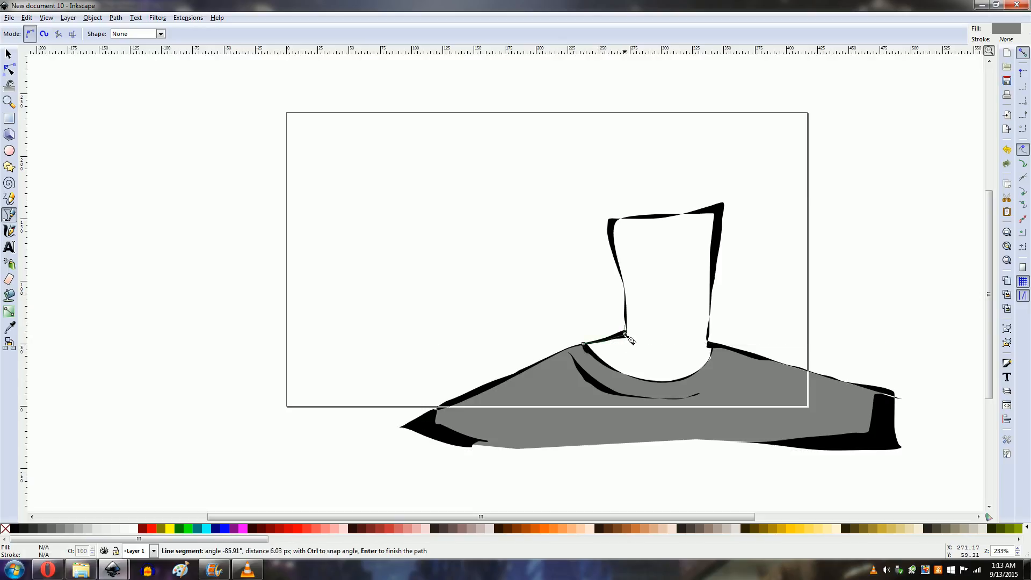
left_click(625, 291)
left_click(621, 271)
left_click(612, 239)
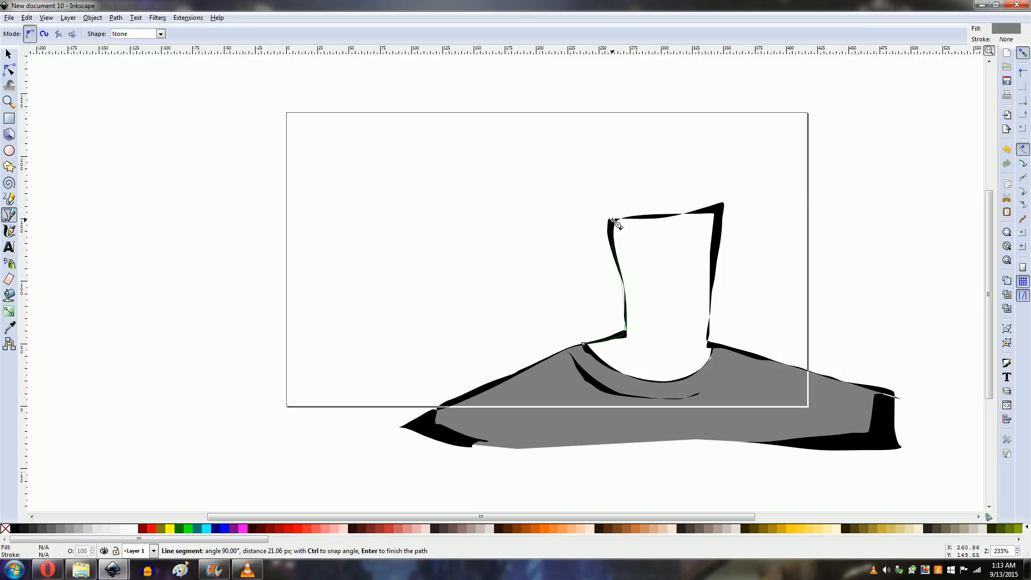
left_click(613, 220)
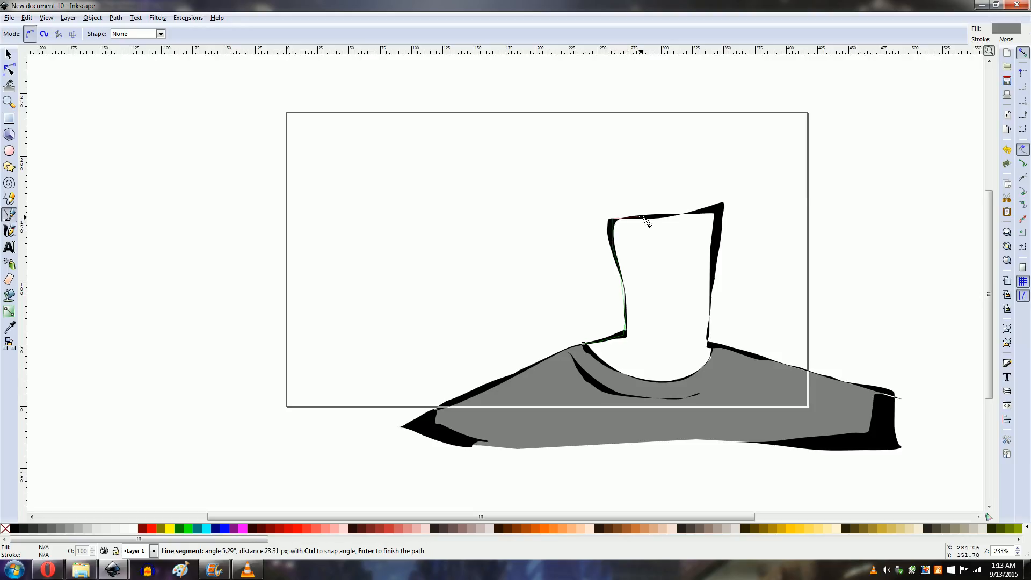
left_click(719, 210)
left_click(709, 318)
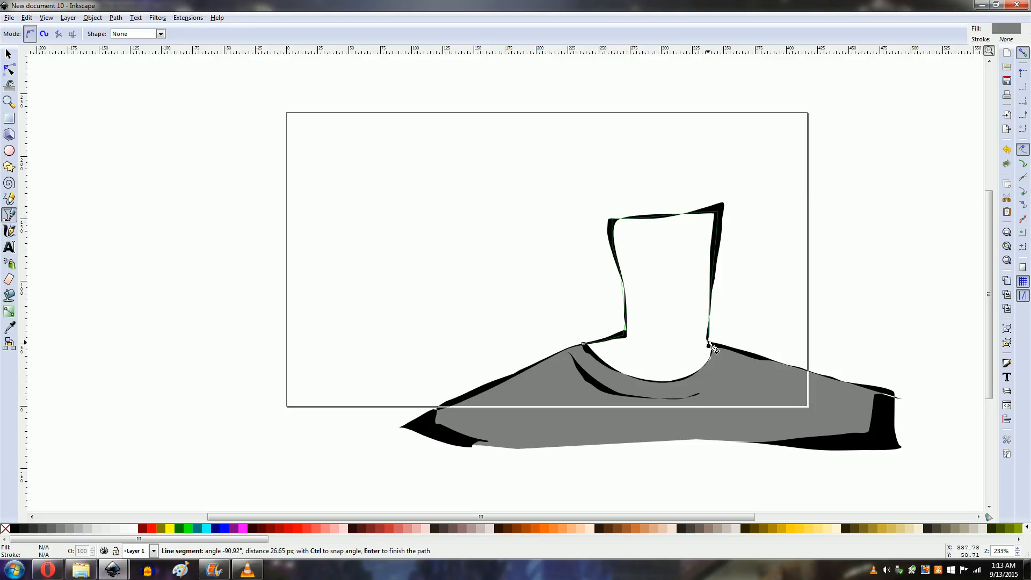
left_click(707, 343)
left_click(719, 352)
left_click(721, 374)
left_click(672, 393)
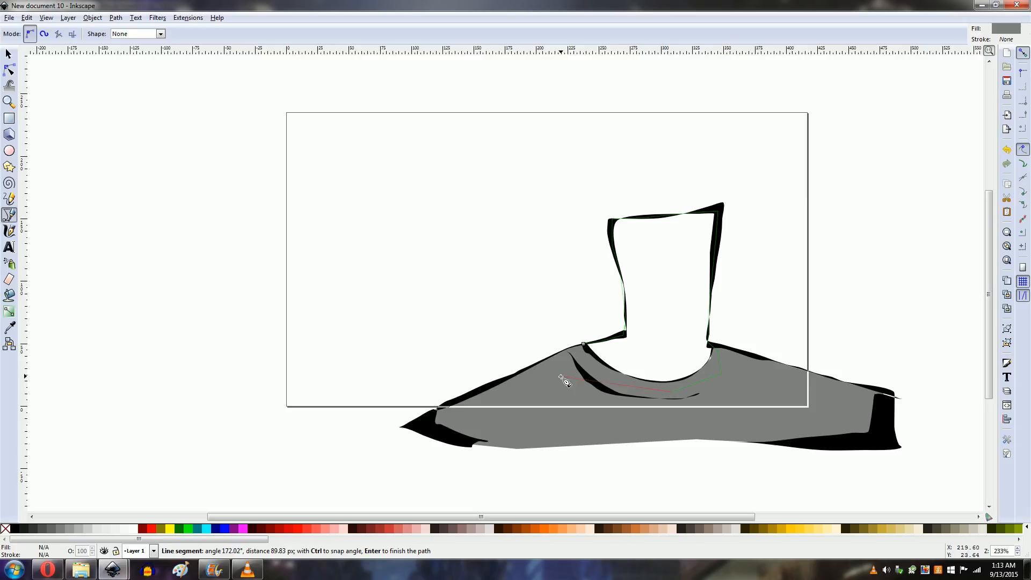
left_click(561, 377)
left_click(586, 346)
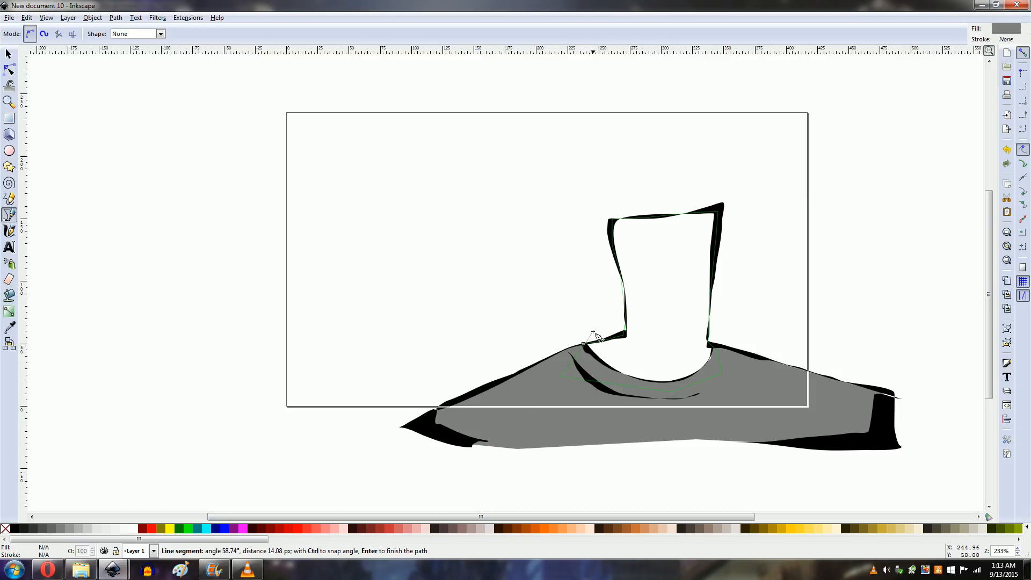
key("Return")
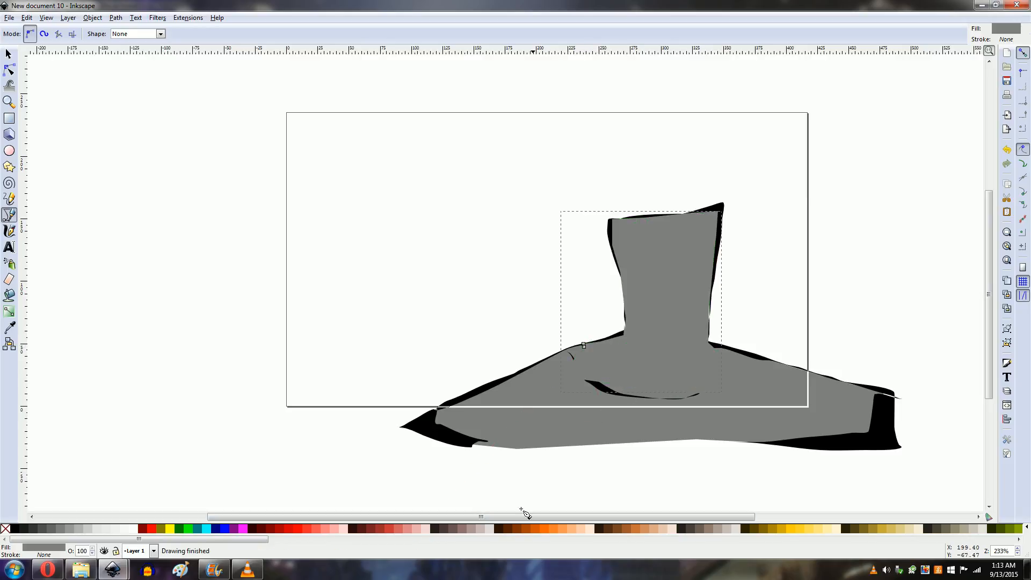
Step: Fill the neck and head shape with a peach skin colour and lower it three levels beneath the outlines
left_click(584, 529)
key("Page_Down")
key("Page_Down")
key("Page_Down")
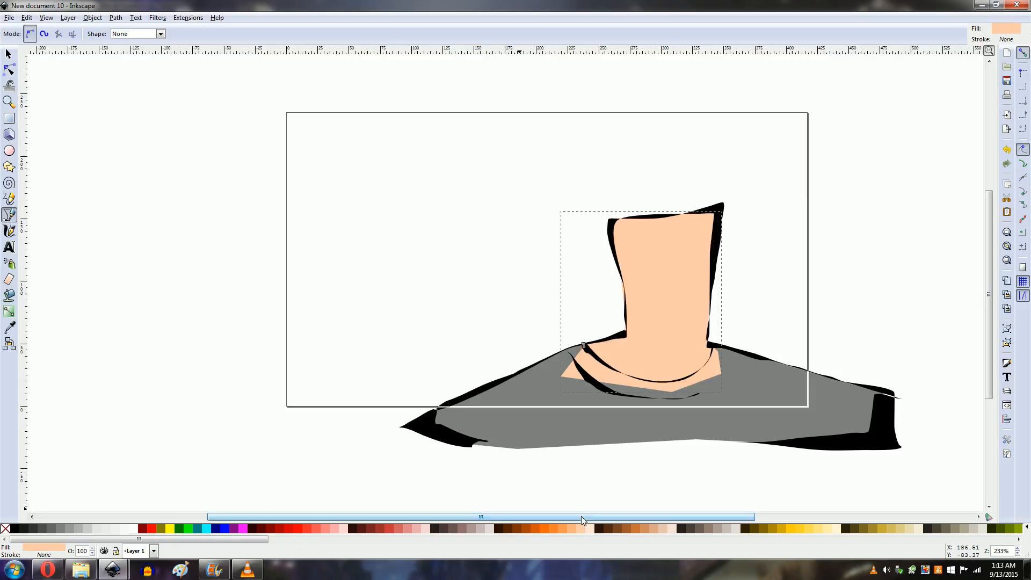
Step: Draw a black mouth and eyes on the face with the Pencil tool
left_click(9, 199)
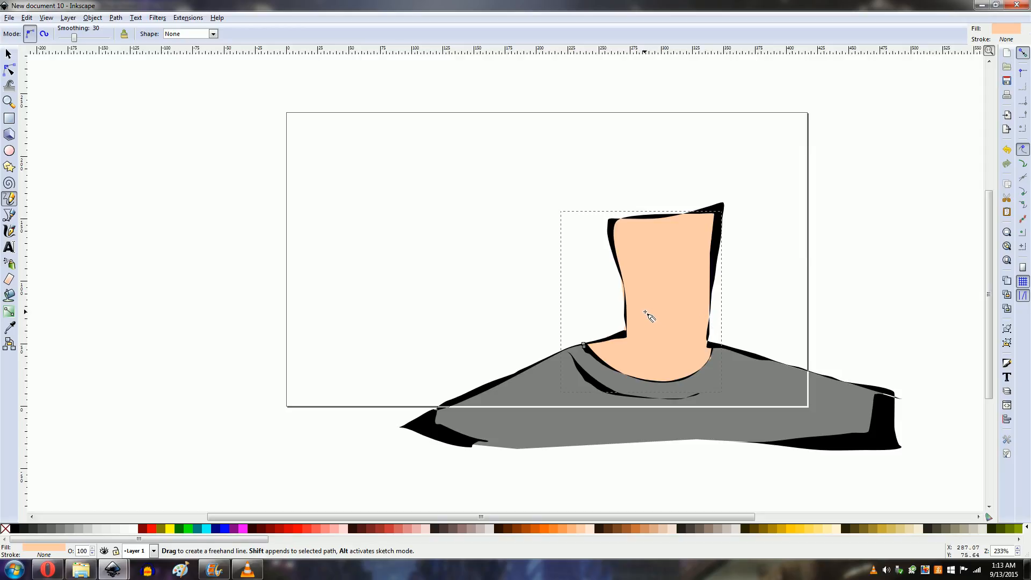
mouse_move(645, 312)
left_mouse_down()
mouse_move(677, 314)
mouse_move(645, 311)
left_mouse_up()
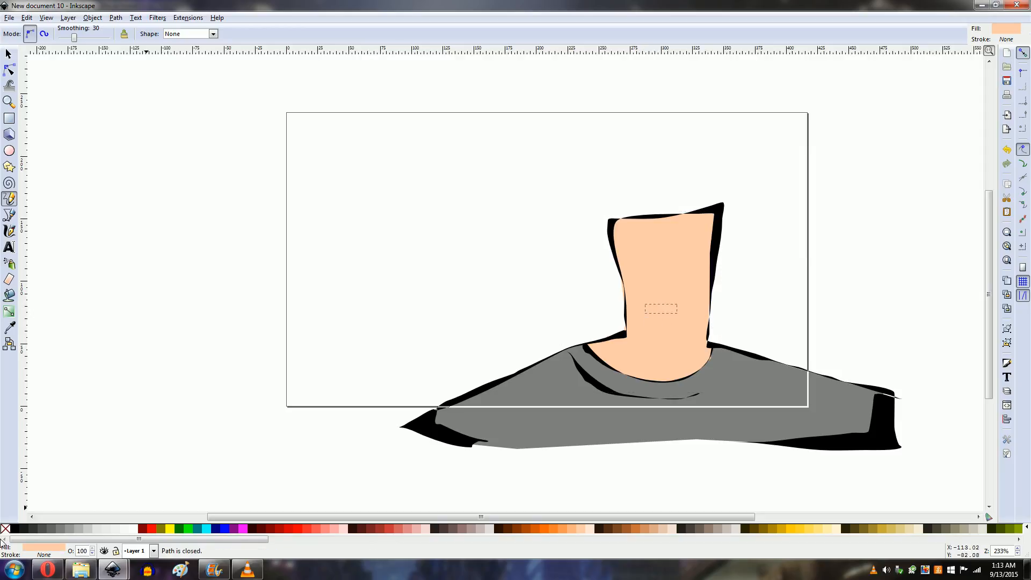
left_click(14, 529)
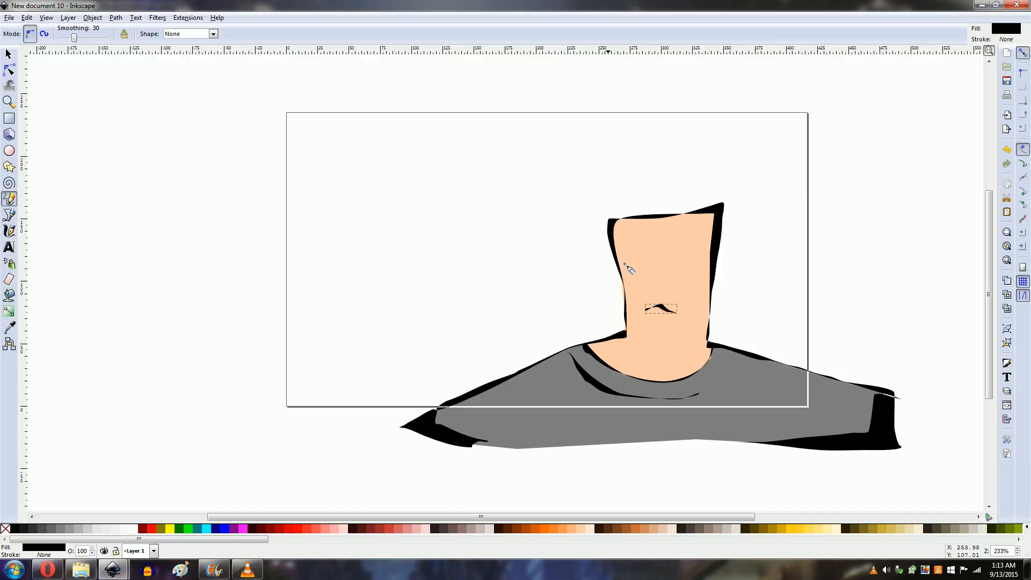
mouse_move(646, 263)
left_mouse_down()
mouse_move(674, 254)
mouse_move(677, 274)
mouse_move(687, 262)
mouse_move(679, 269)
mouse_move(683, 256)
mouse_move(684, 267)
mouse_move(635, 257)
left_mouse_up()
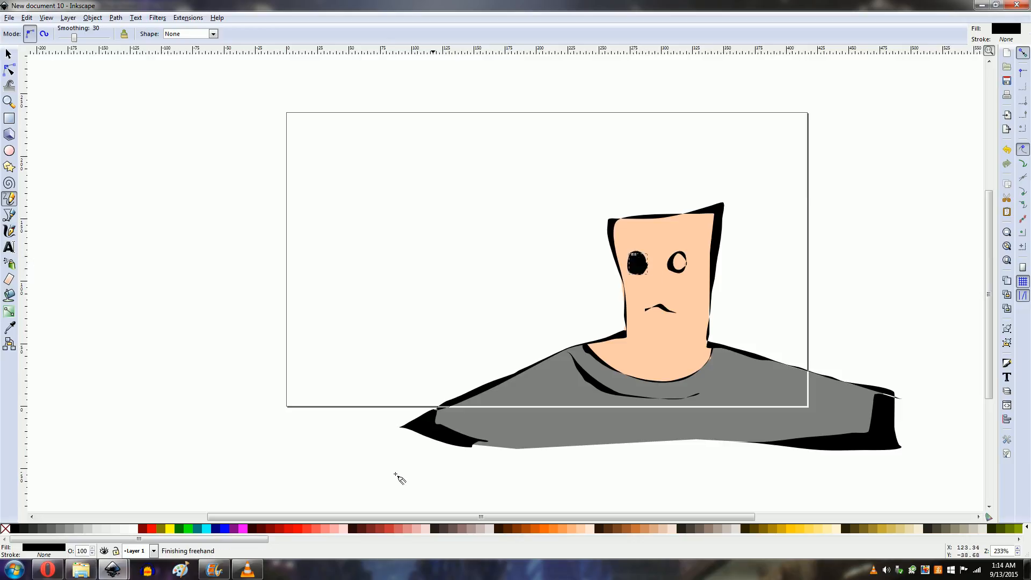
Step: Draw white eye whites inside both eyes with the Pencil tool
left_click(132, 530)
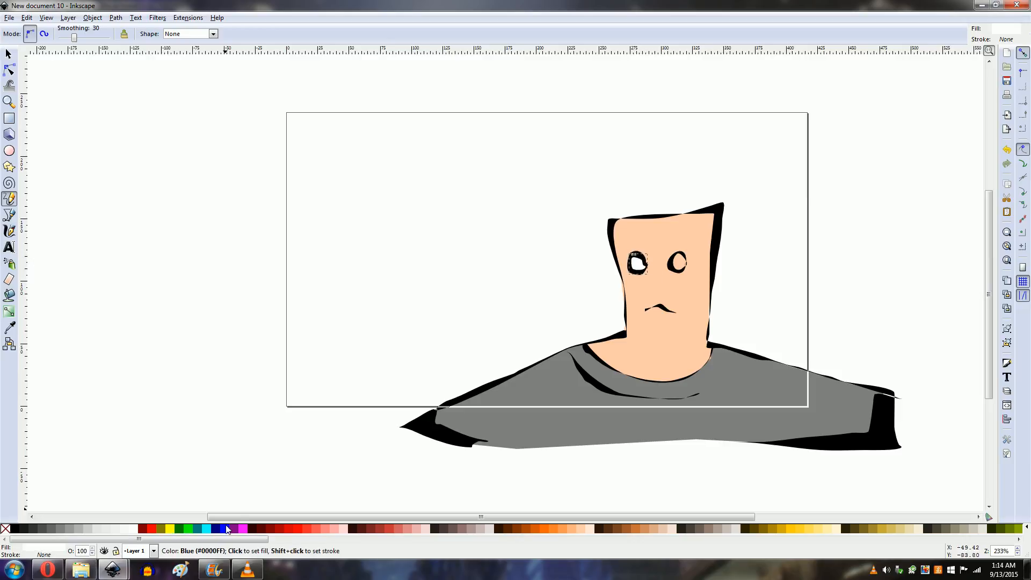
left_click_drag(673, 266, 678, 273)
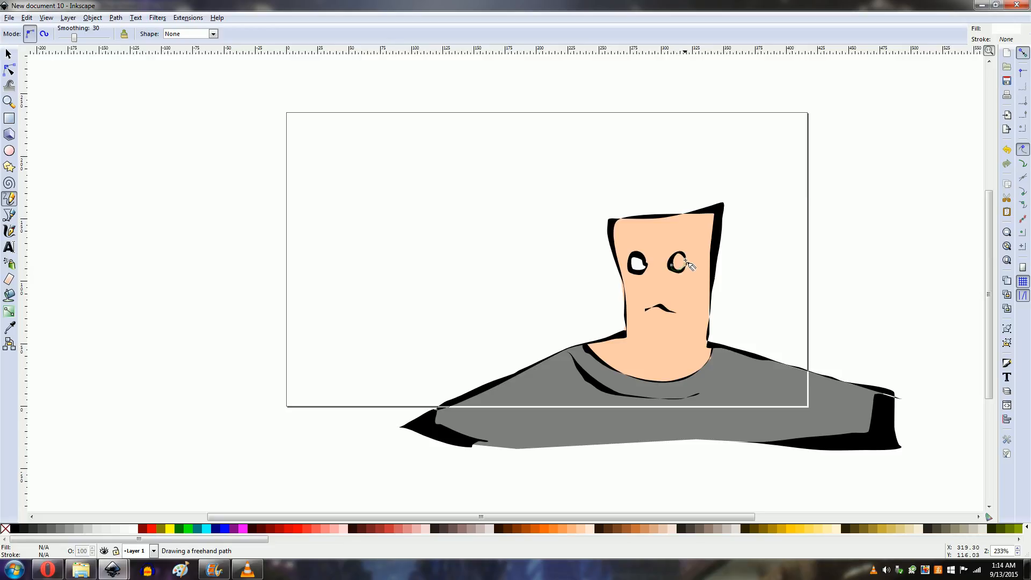
left_click_drag(677, 262, 673, 265)
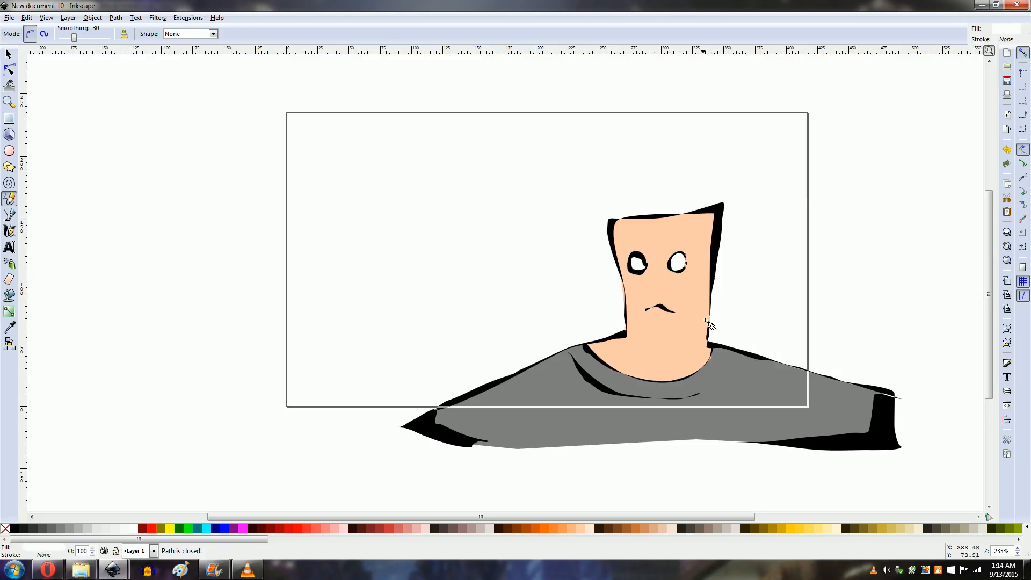
Step: Select the four eye paths and group them
left_click(9, 54)
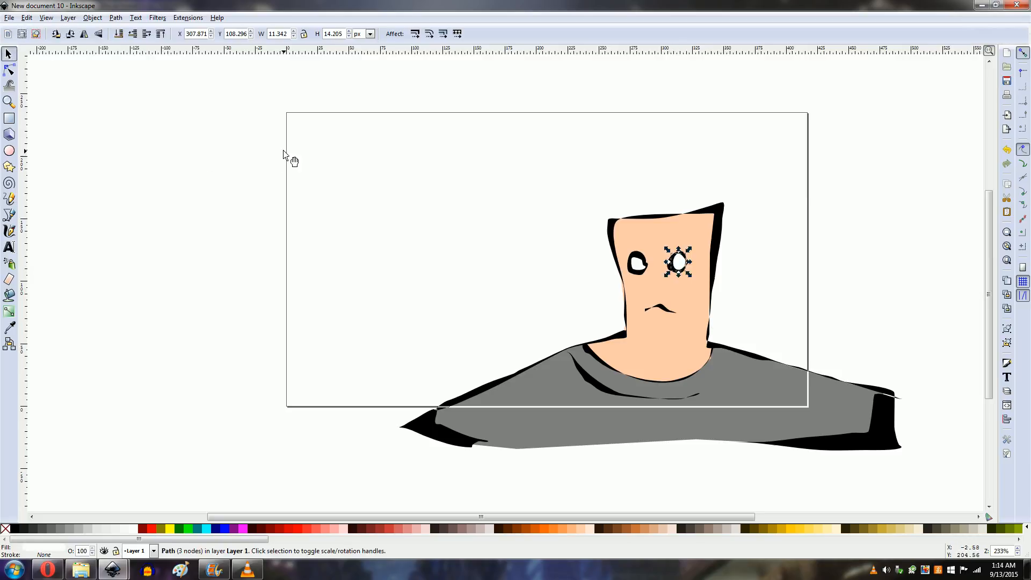
left_click(559, 230)
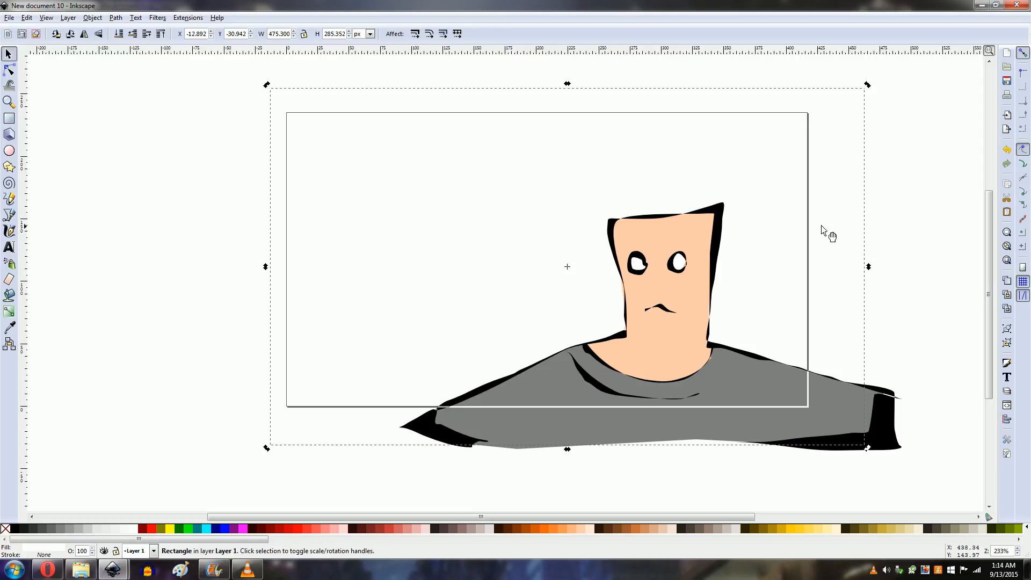
left_click(944, 257)
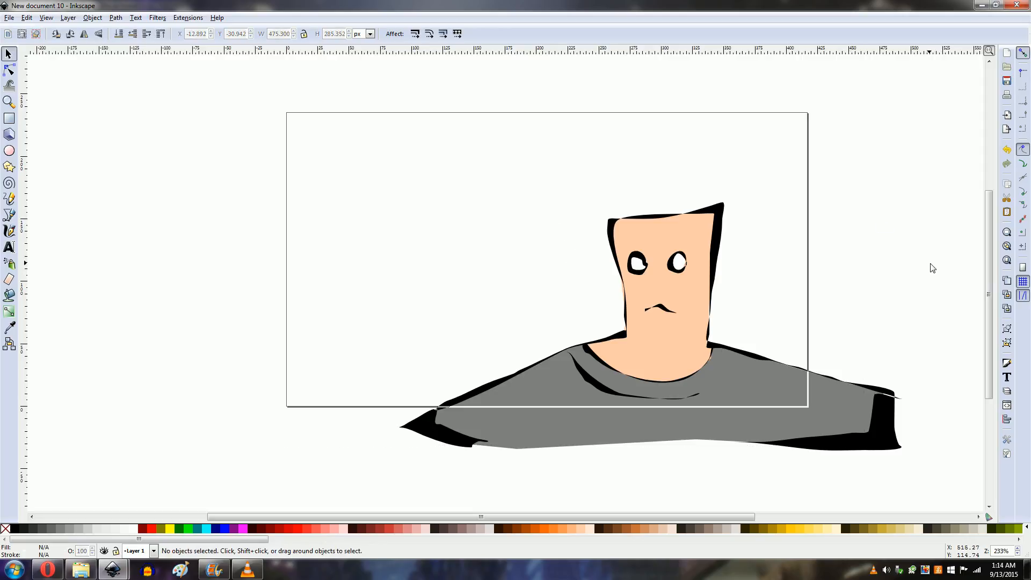
left_click_drag(931, 263, 579, 310)
left_click_drag(927, 212, 630, 285)
left_click(918, 226)
left_click_drag(921, 219, 612, 293)
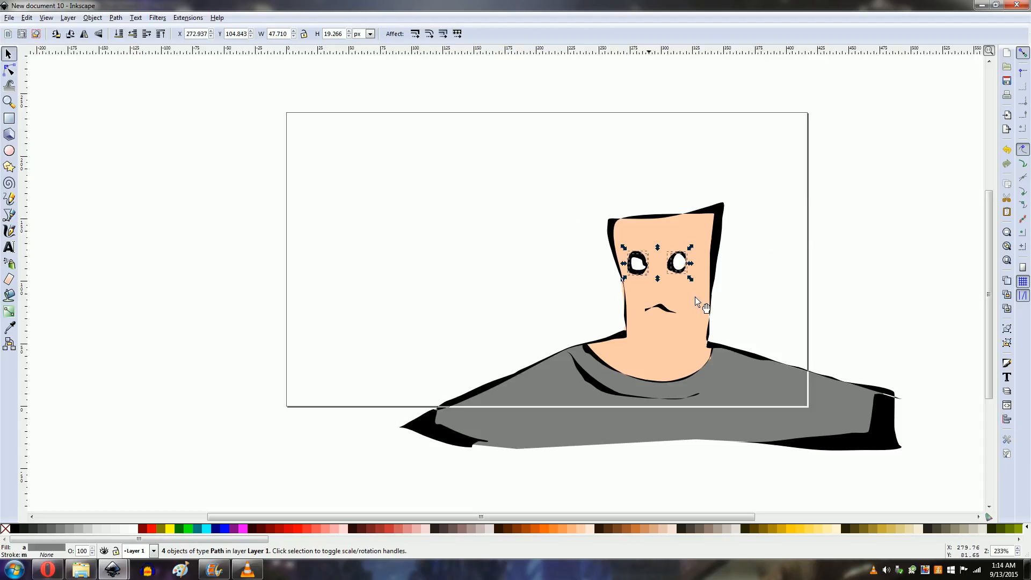
left_click(93, 18)
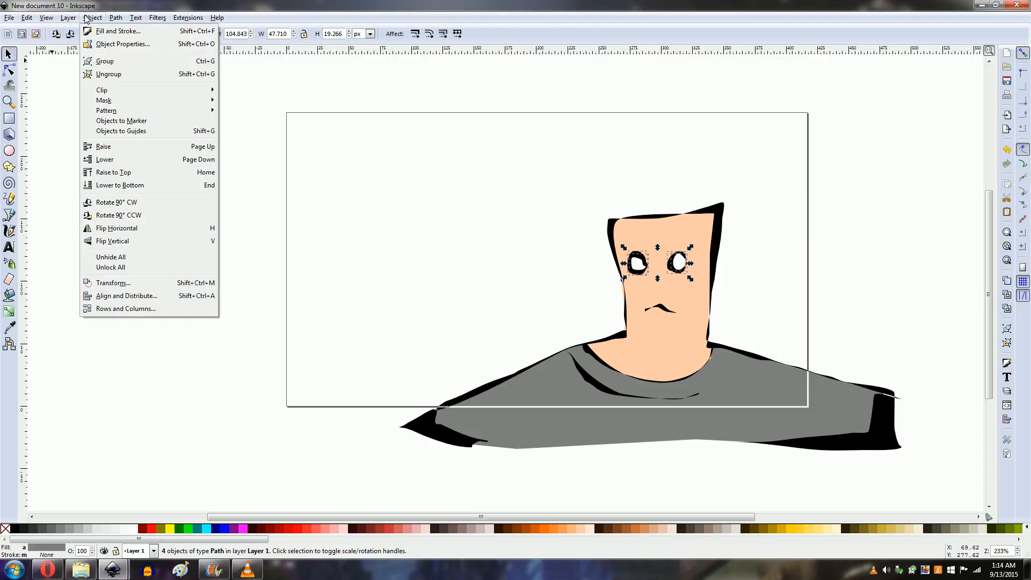
left_click(105, 61)
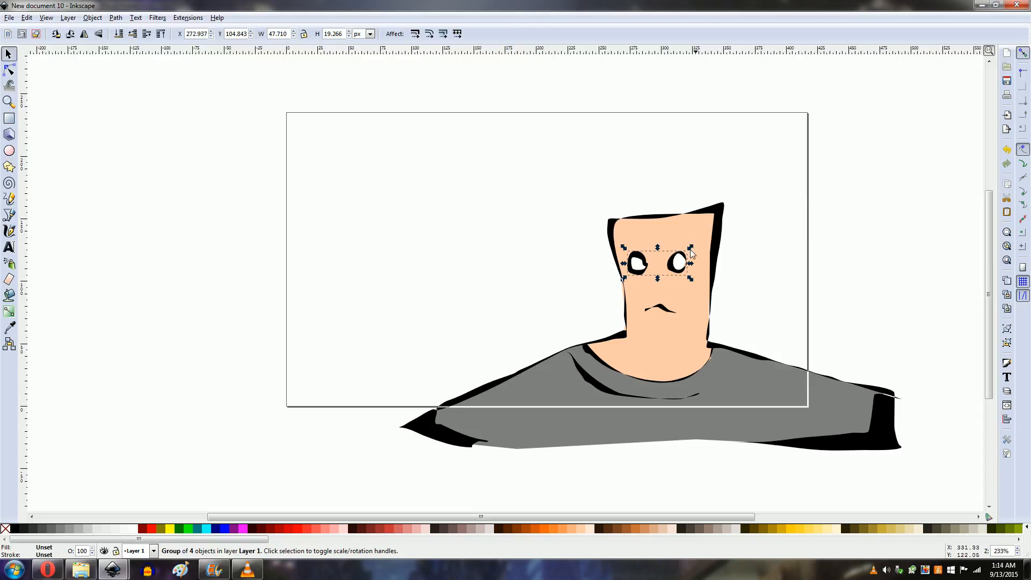
Step: Select all the character's parts and move them up and to the left on the page
left_click(728, 186)
left_click(204, 211)
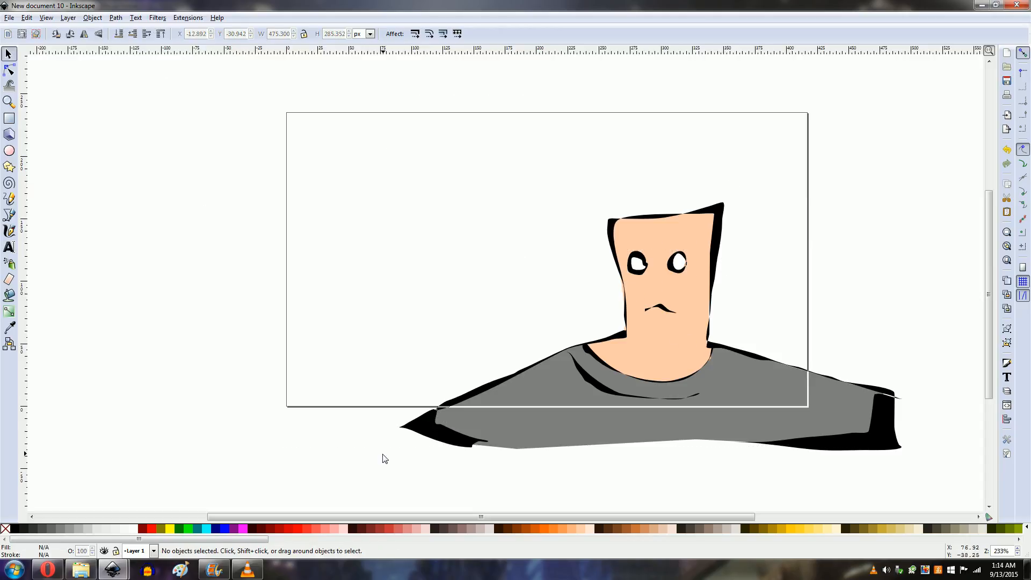
mouse_move(355, 485)
left_mouse_down()
mouse_move(967, 253)
mouse_move(960, 180)
mouse_move(937, 184)
left_mouse_up()
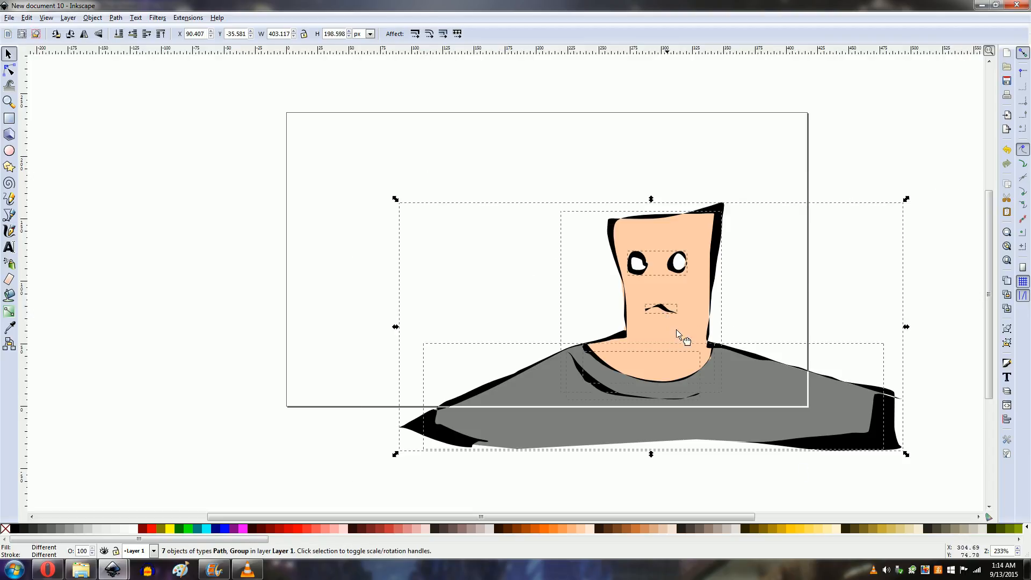
mouse_move(678, 332)
left_mouse_down()
mouse_move(777, 516)
mouse_move(661, 365)
mouse_move(647, 299)
mouse_move(789, 490)
mouse_move(624, 291)
mouse_move(654, 301)
mouse_move(626, 299)
mouse_move(613, 283)
mouse_move(615, 293)
left_mouse_up()
left_click(107, 113)
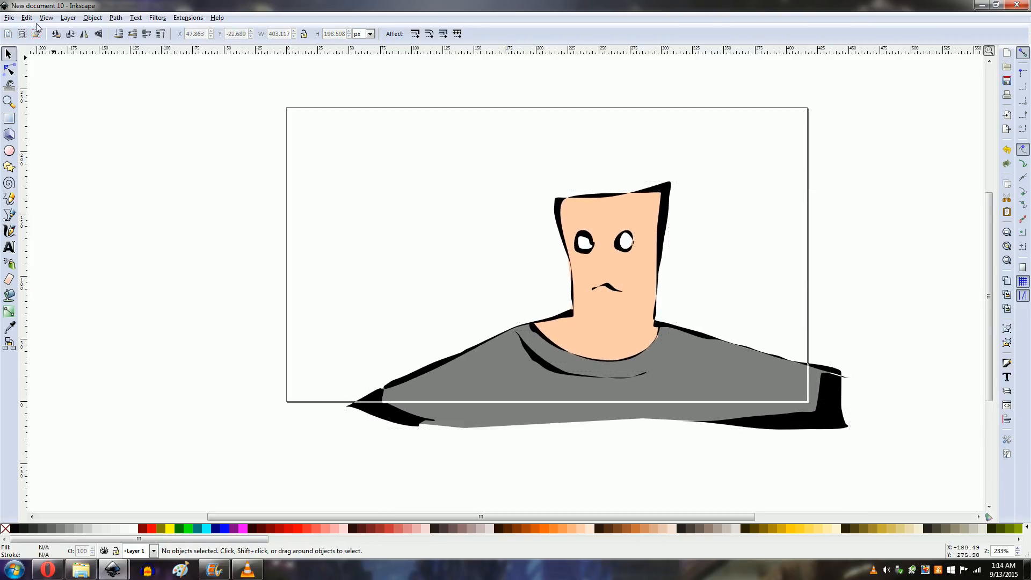
Step: Open the Export Bitmap dialog and set the export area to the whole page
left_click(9, 18)
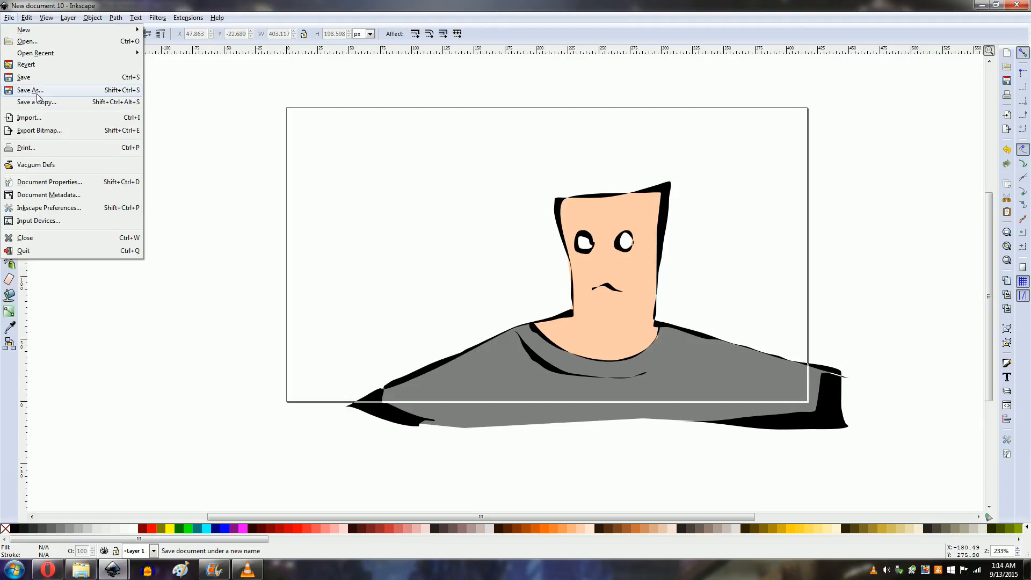
left_click(140, 4)
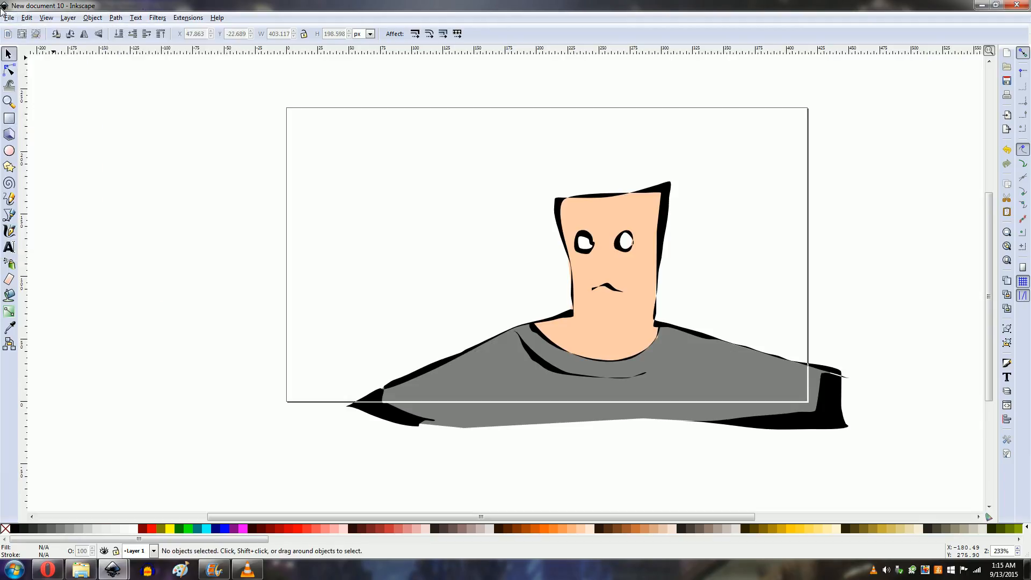
left_click(10, 18)
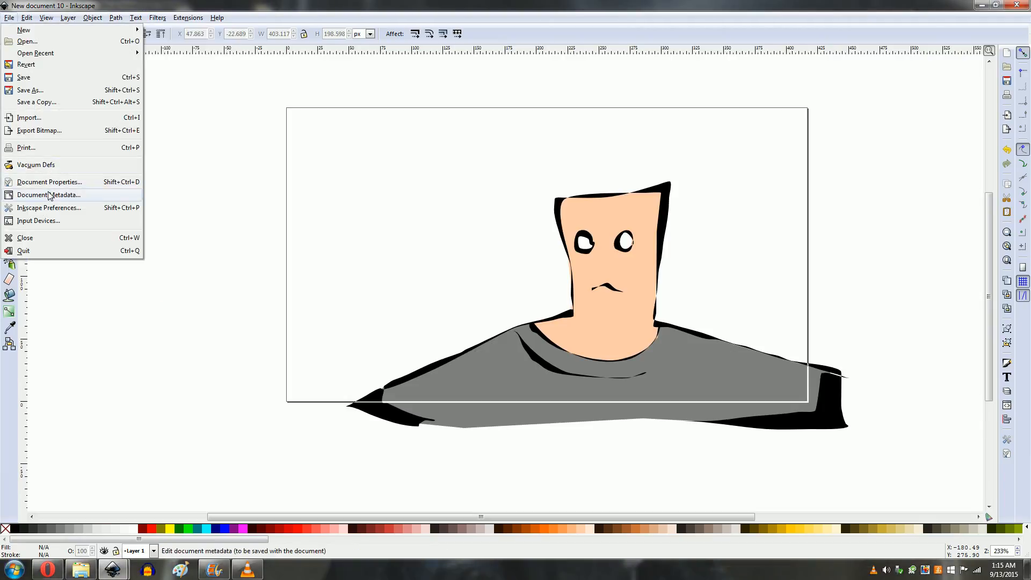
left_click(36, 131)
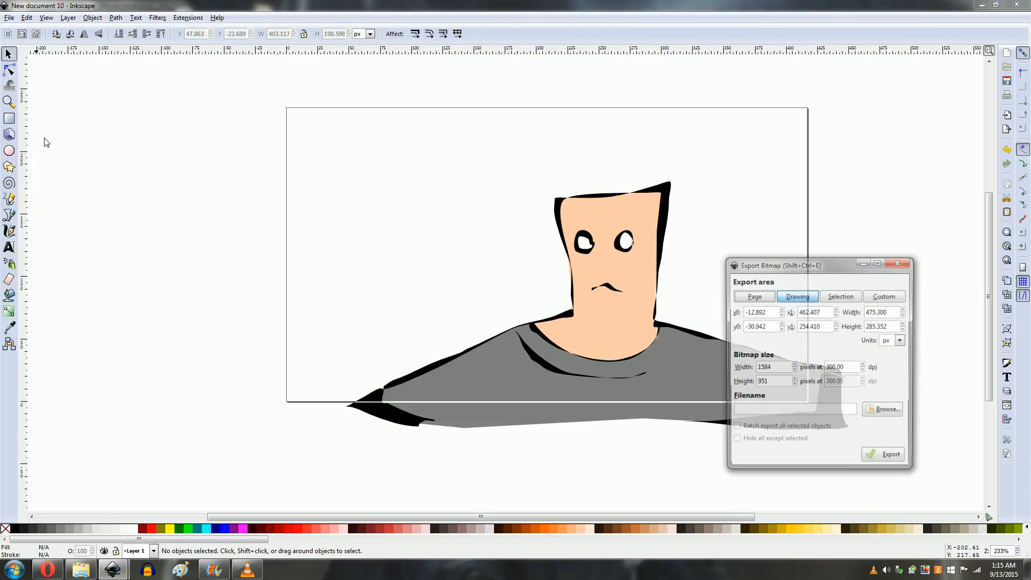
left_click(753, 297)
Step: Browse for the export location and open the animation folder on the Desktop
left_click(892, 414)
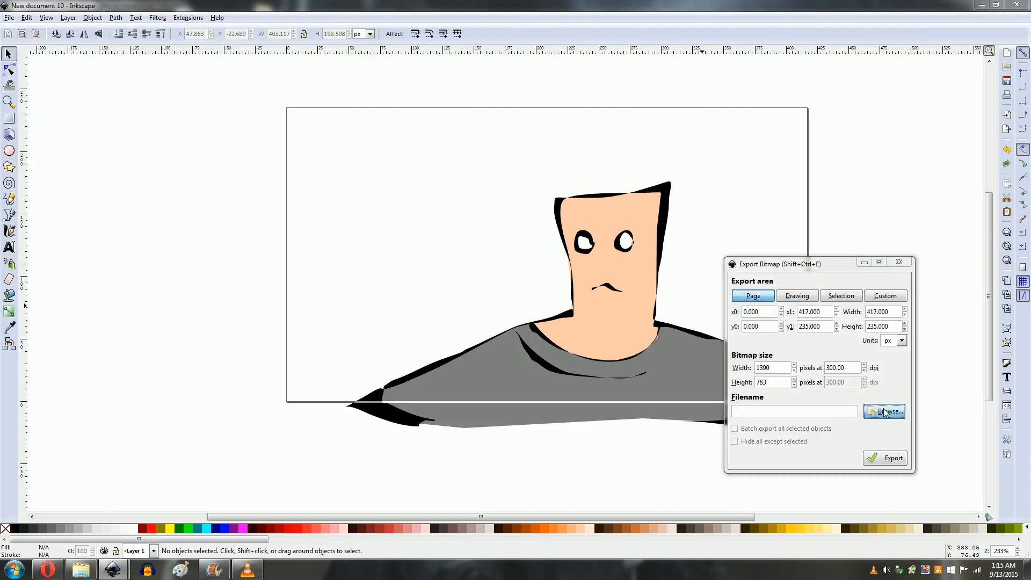
left_click_drag(840, 282, 781, 172)
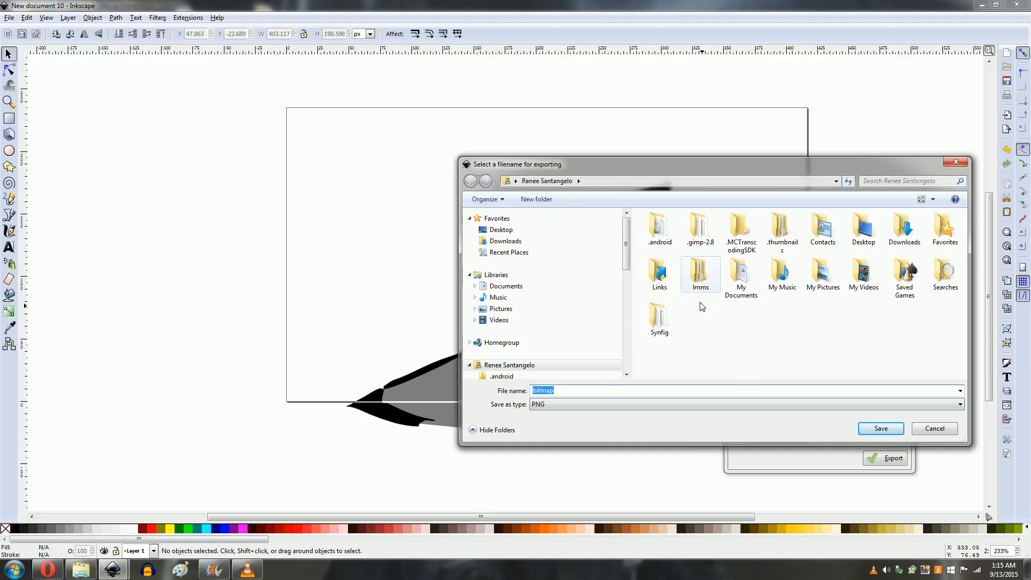
left_click(494, 235)
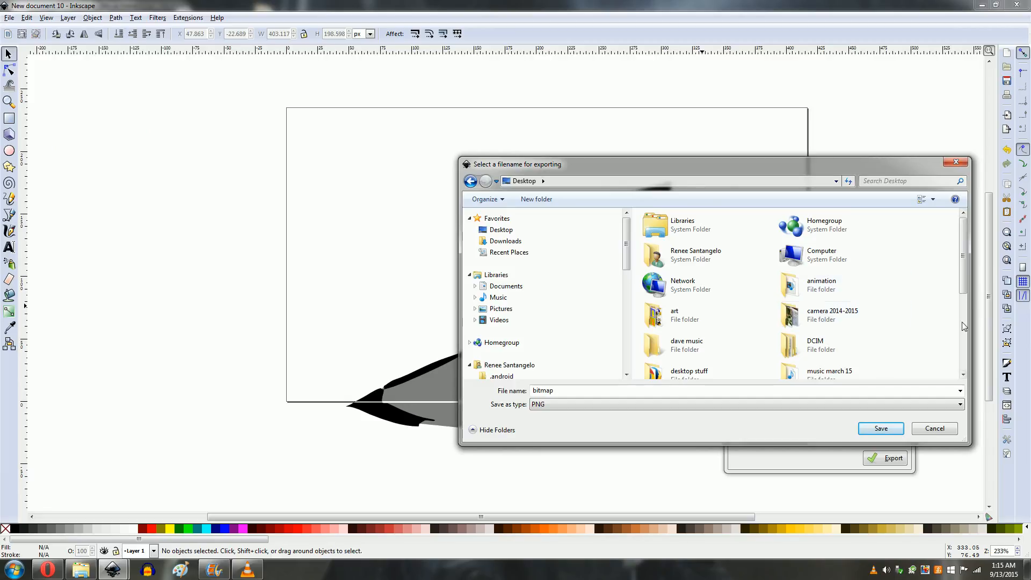
double_click(827, 284)
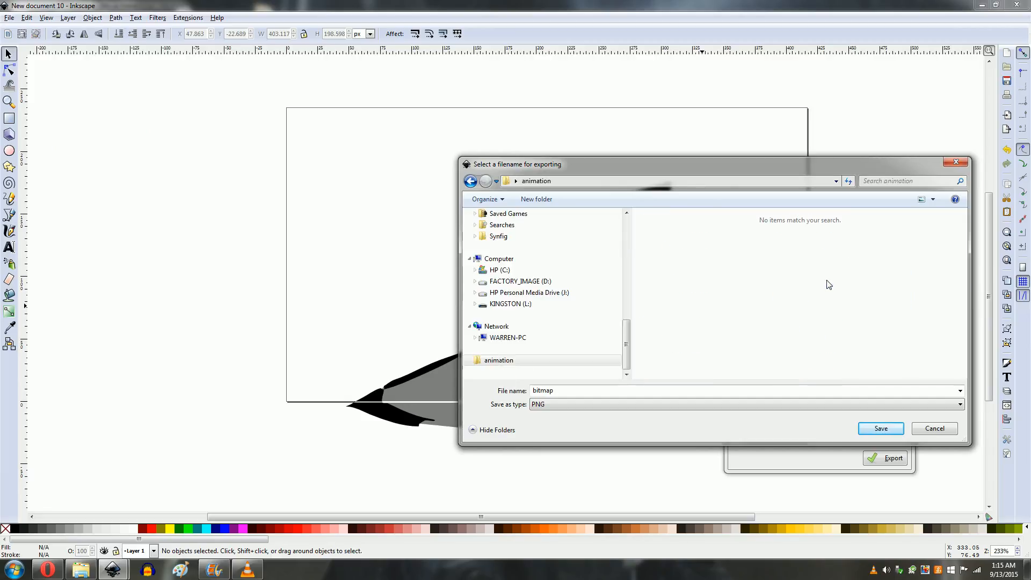
Step: Name the export file setup-frame4 and export the page as a PNG
double_click(593, 390)
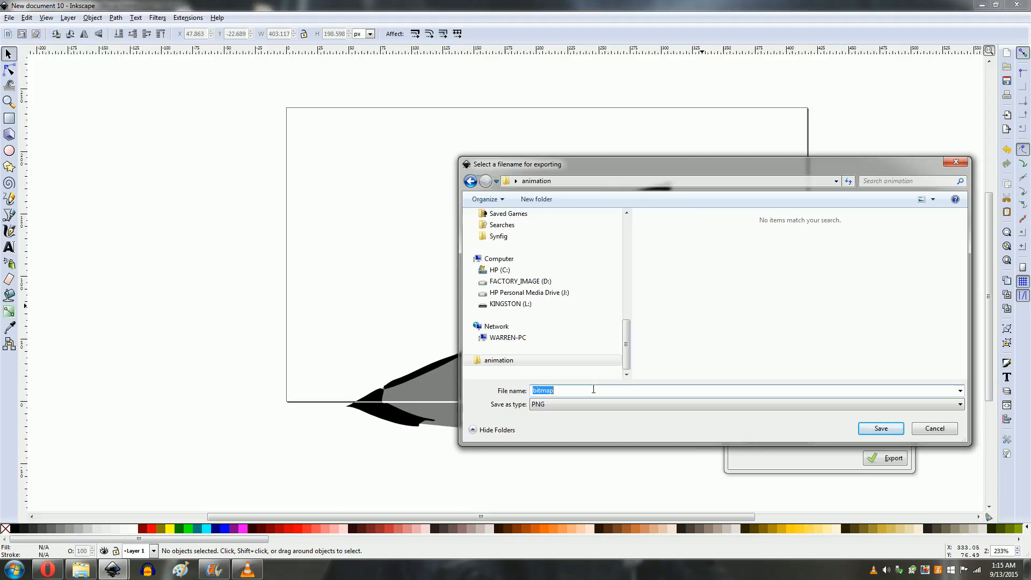
type("setup-frame4")
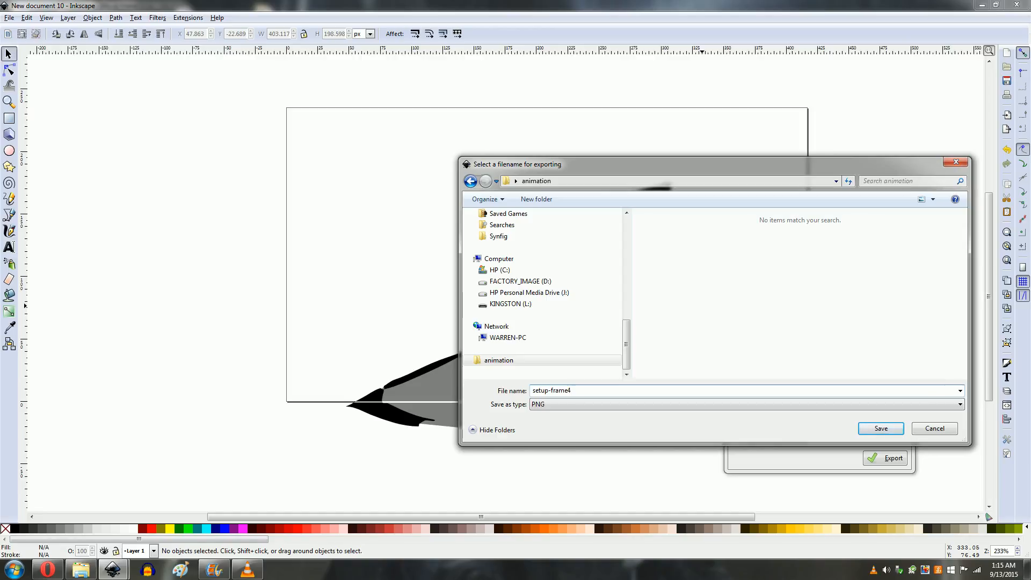
key("Return")
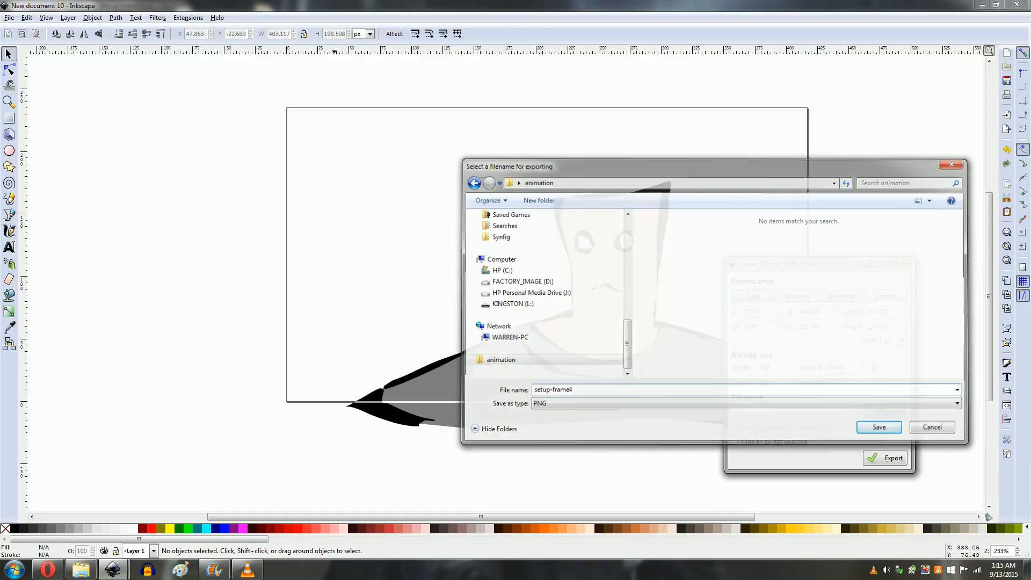
left_click(881, 458)
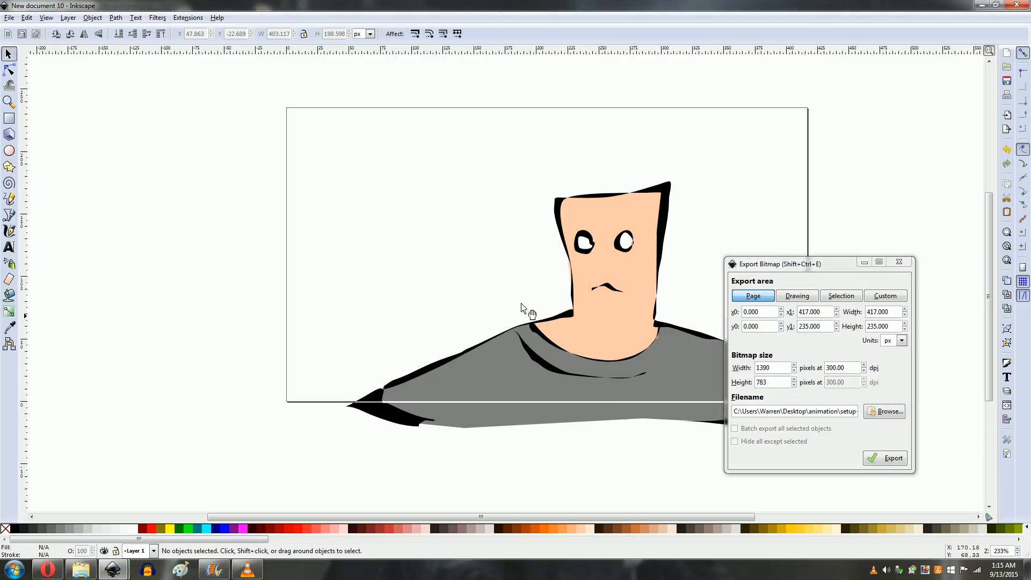
Step: Inspect the drawing's objects by selecting the head, the background rectangle and other parts one at a time
left_click(629, 268)
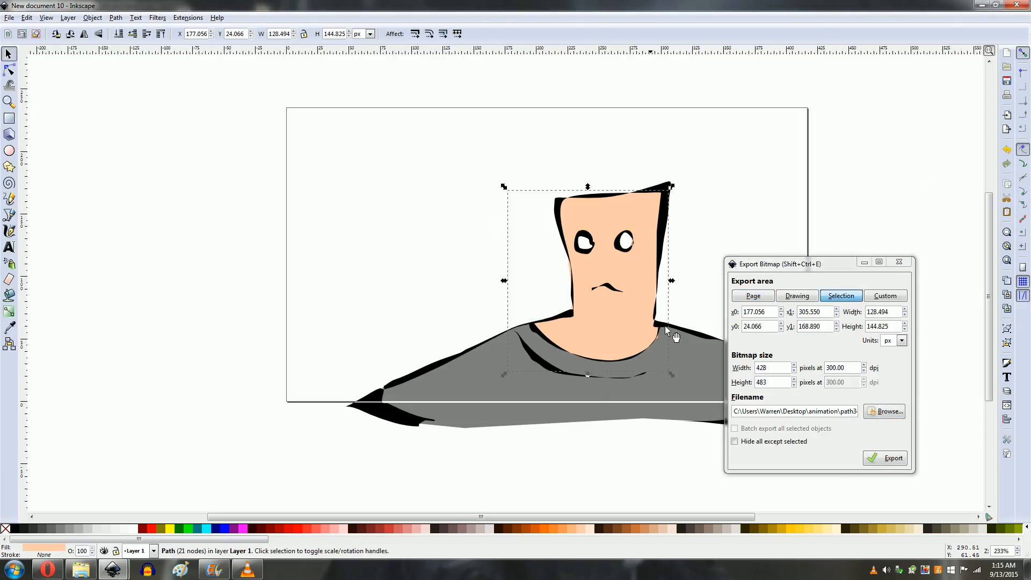
left_click(907, 266)
left_click(454, 231)
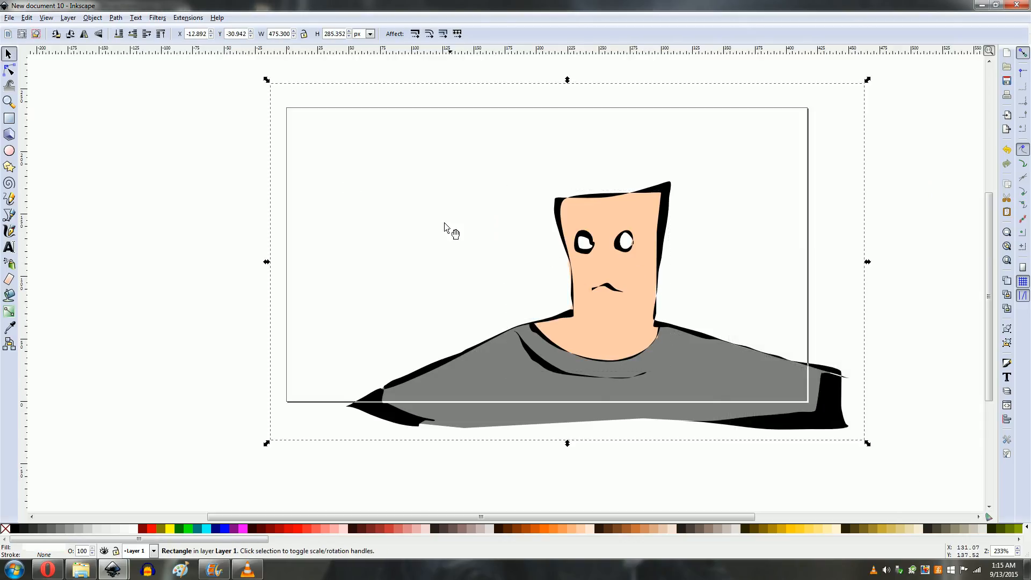
left_click(527, 351)
left_click(609, 434)
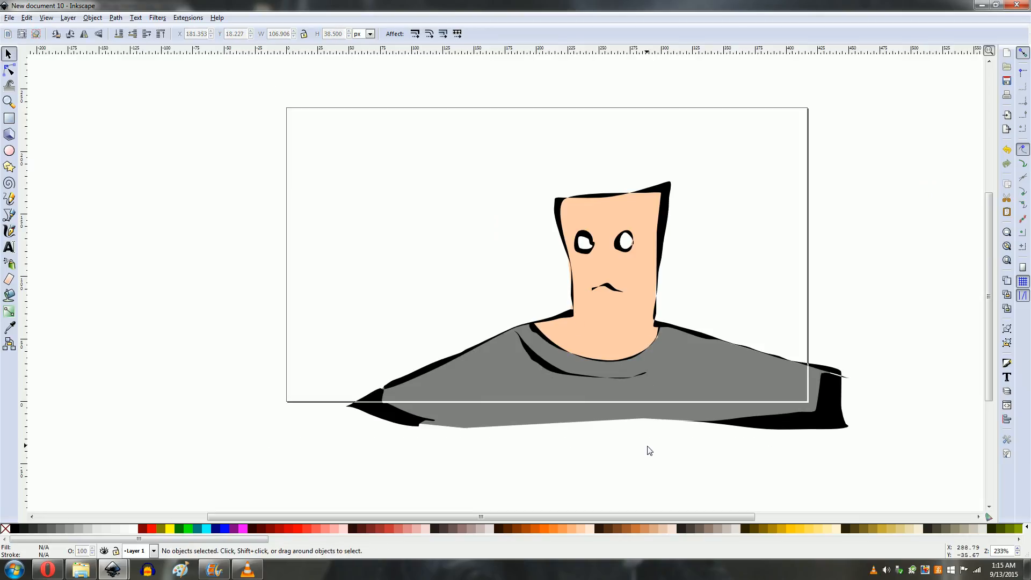
Step: Try moving the black outline path down and to the right, then undo the move
left_click(819, 426)
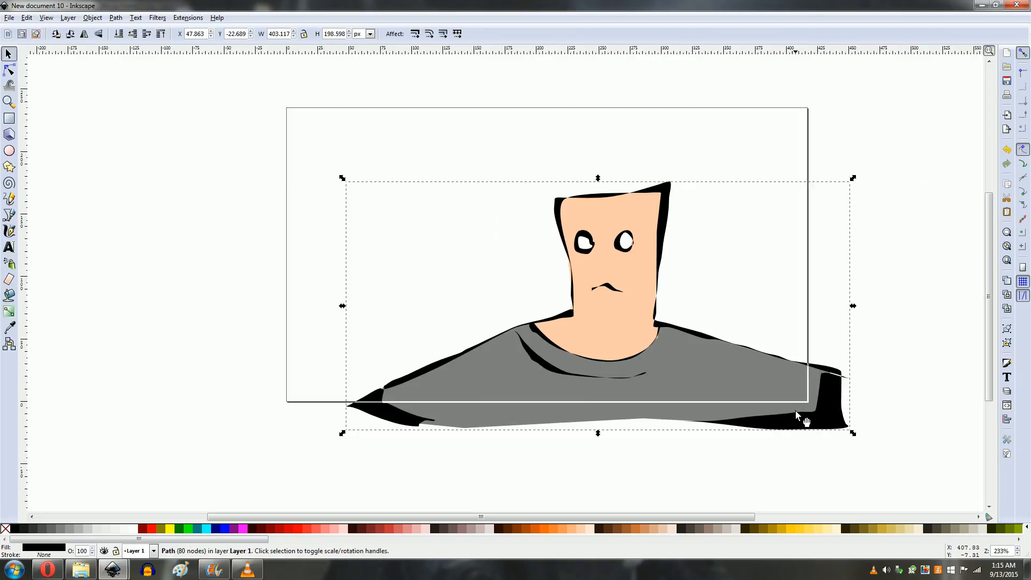
left_click_drag(805, 423, 904, 467)
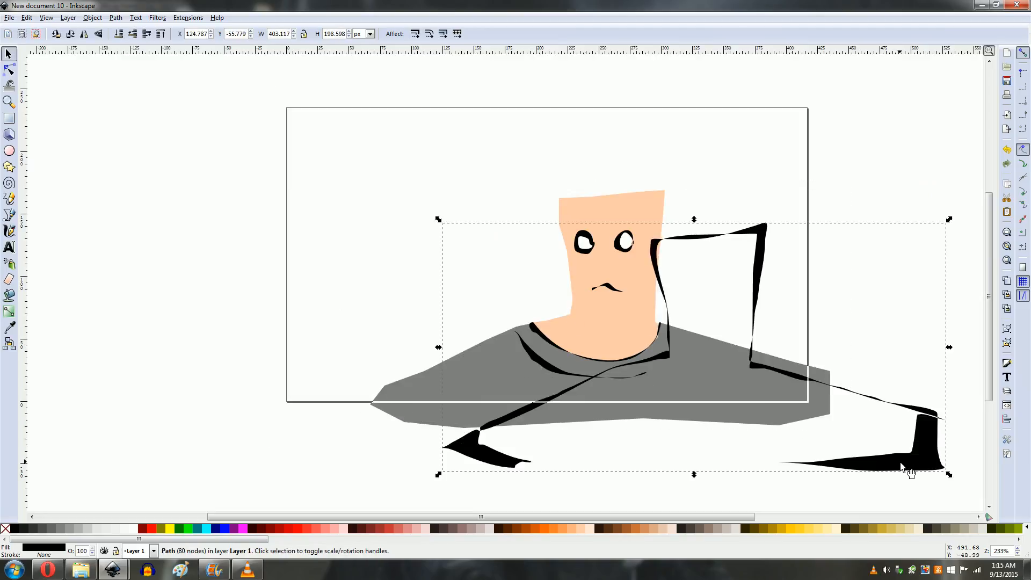
key("ctrl+z")
left_click(923, 486)
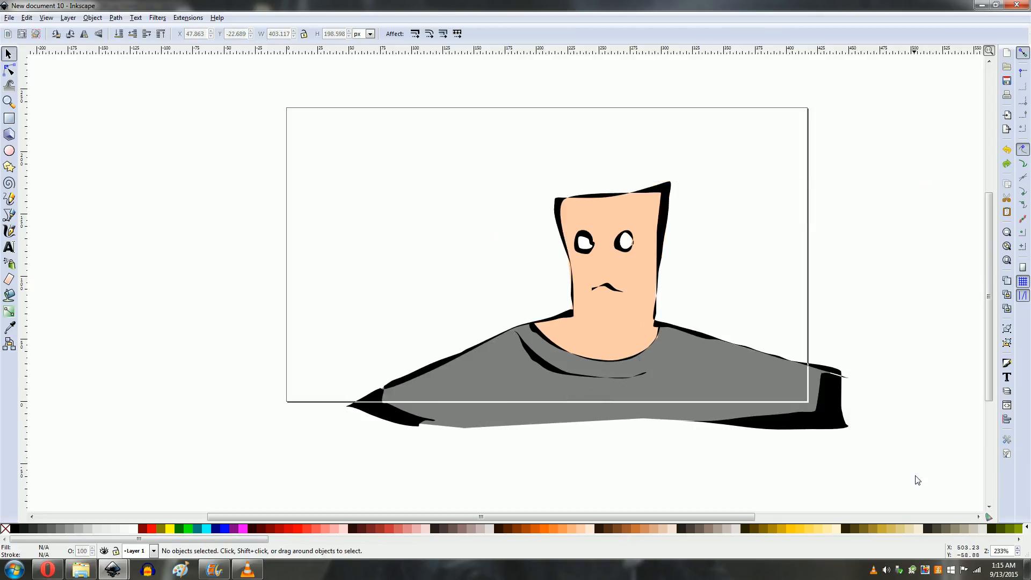
Step: Select all of the character's parts and group them into one object
left_click_drag(916, 475, 314, 170)
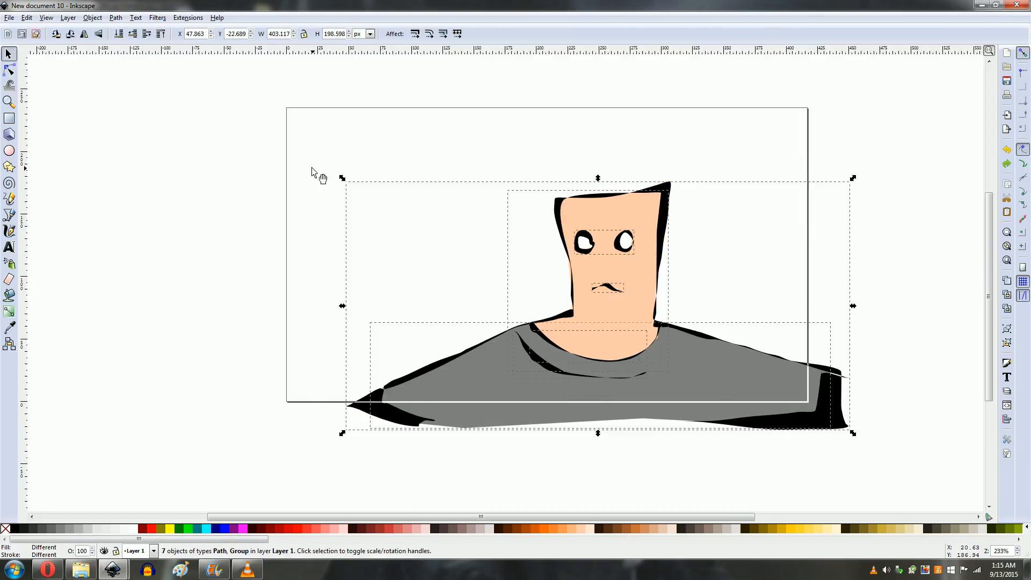
left_click(67, 17)
mouse_move(94, 20)
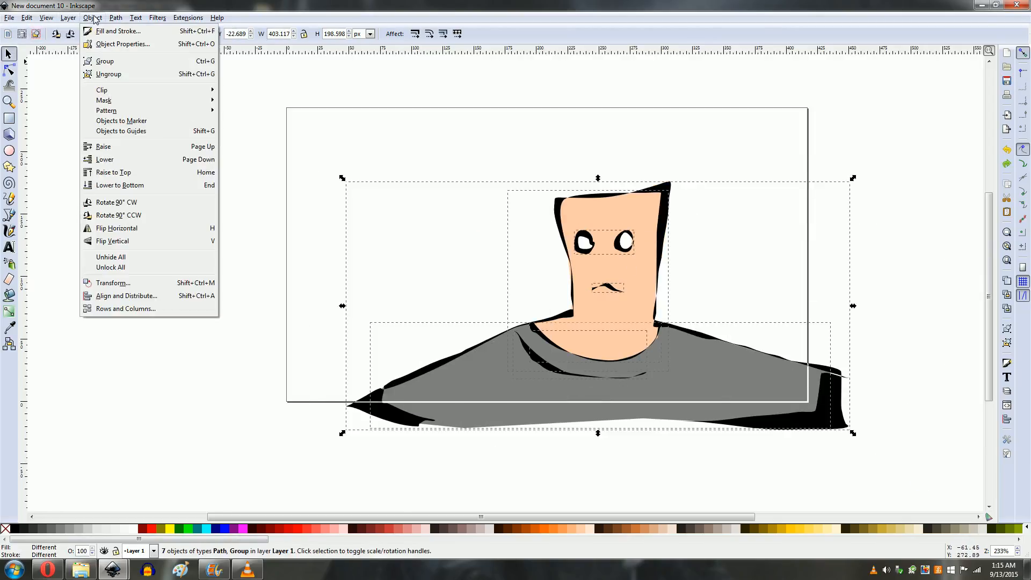
left_click(104, 62)
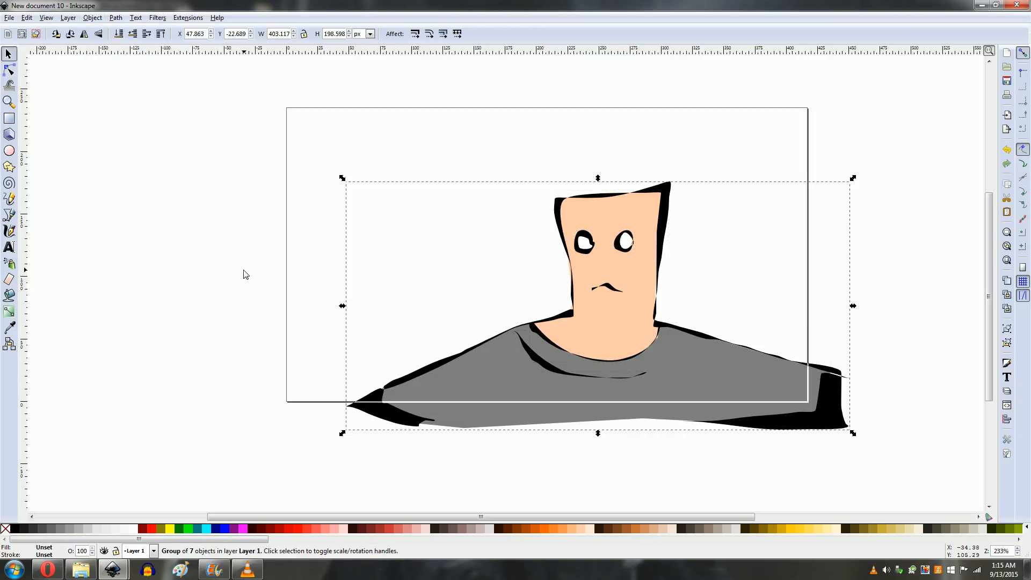
Step: Move the grouped character slightly down and to the right on the page
left_click(243, 272)
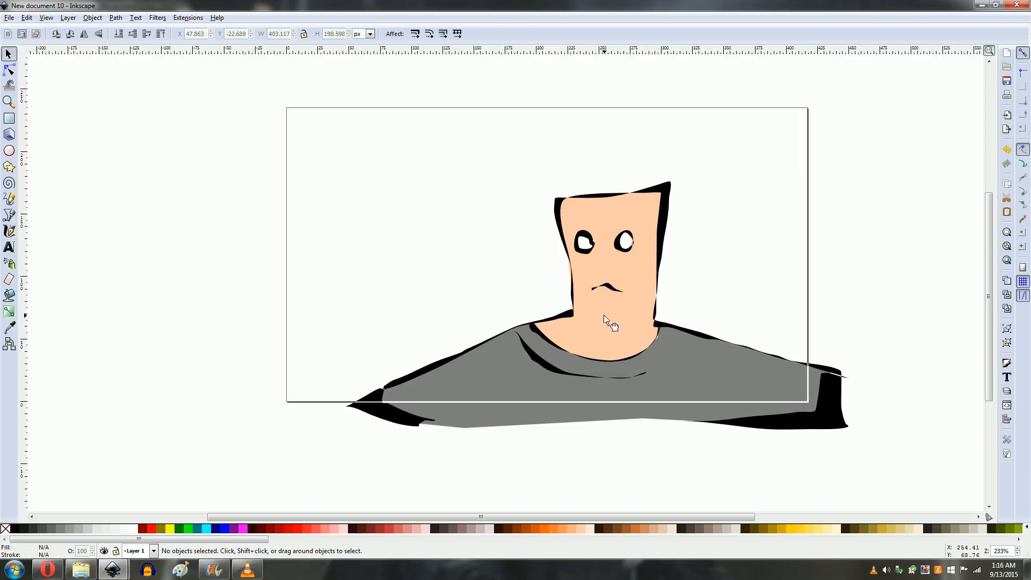
left_click_drag(604, 318, 654, 370)
key("ctrl+z")
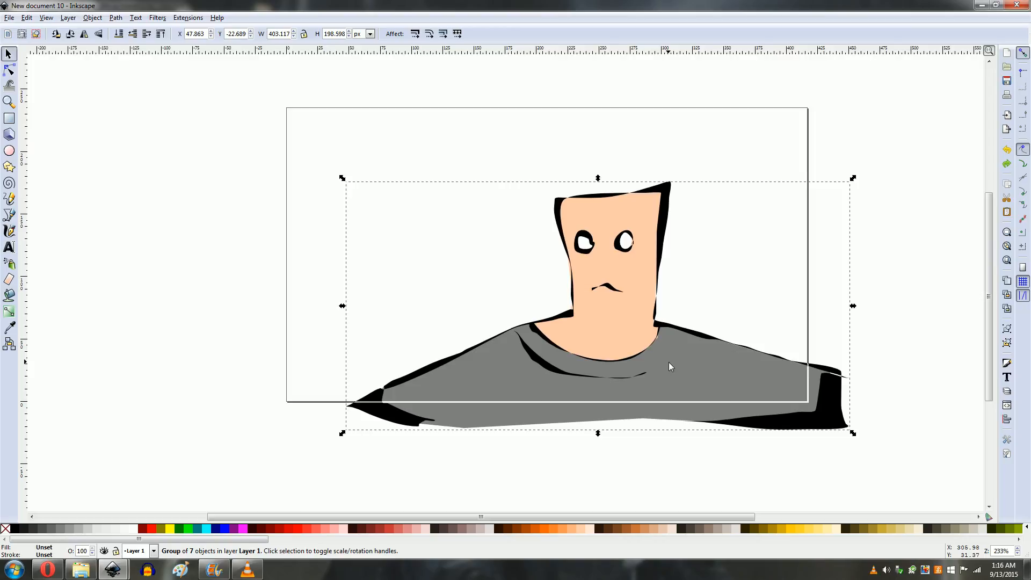
key("ctrl+shift+z")
key("ctrl+z")
key("ctrl+shift+z")
key("ctrl+z")
key("ctrl+shift+z")
key("ctrl+z")
left_click_drag(622, 301, 647, 336)
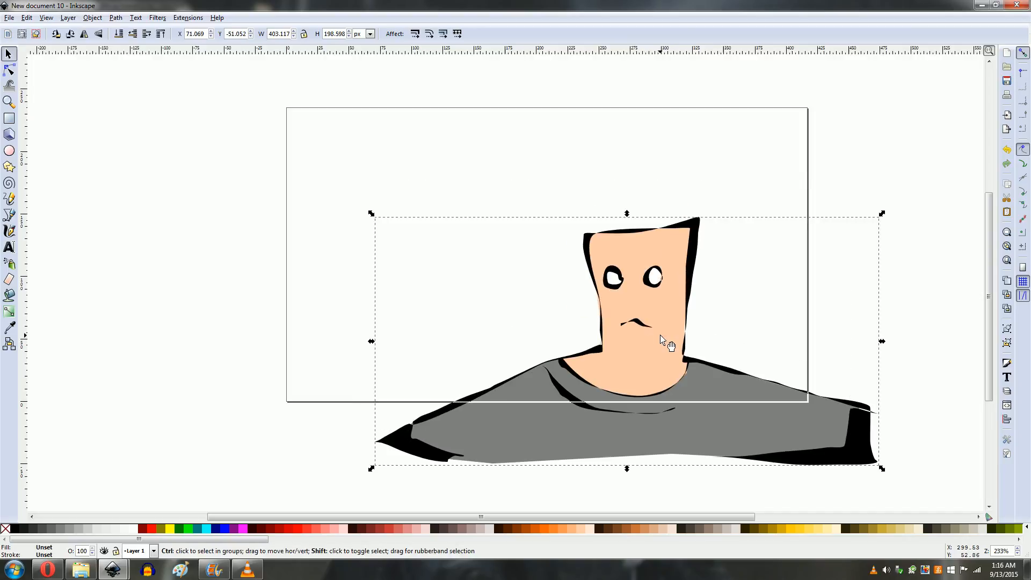
key("ctrl+shift+z")
key("ctrl+z")
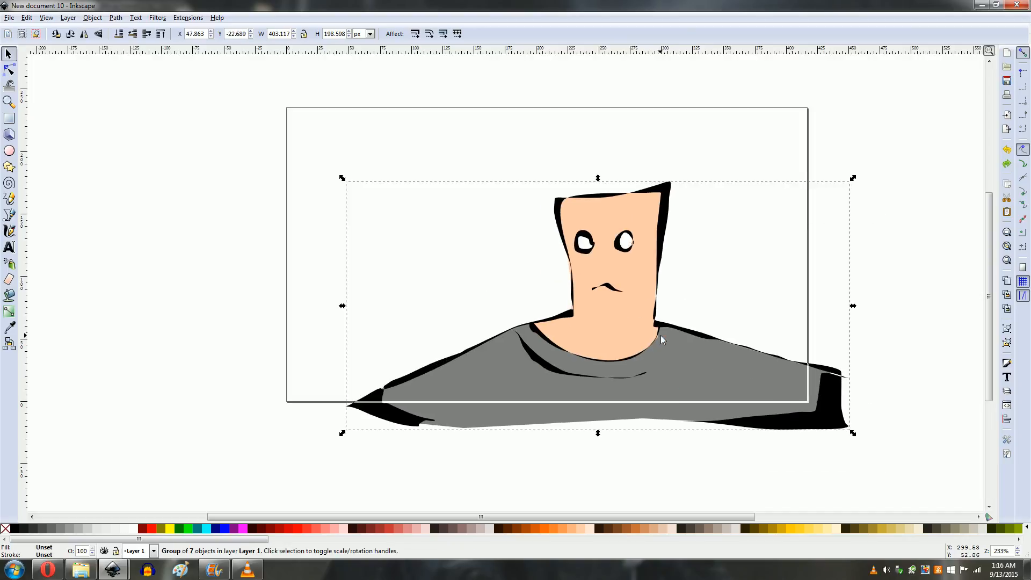
key("ctrl+shift+z")
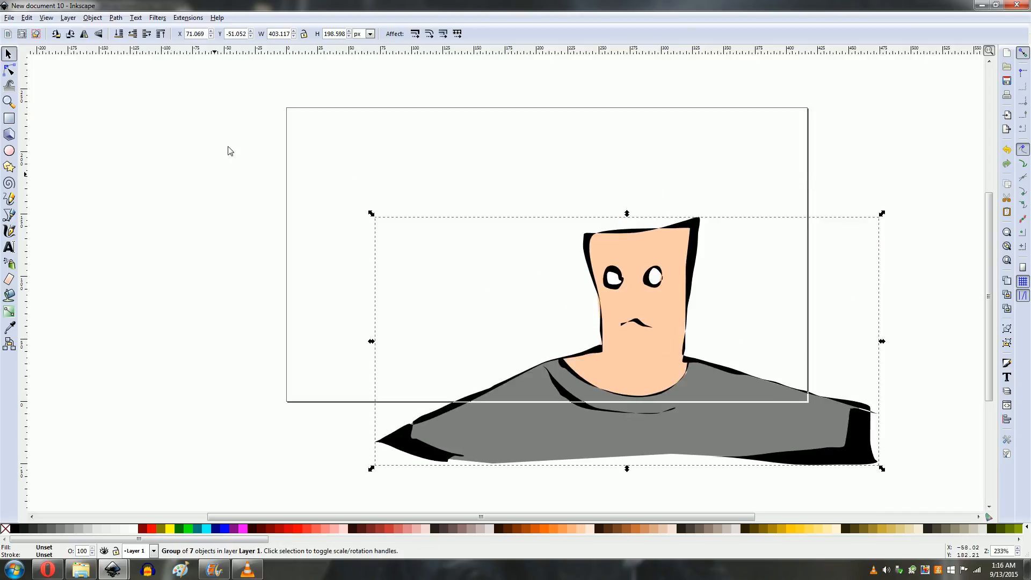
Step: Reopen the Export Bitmap dialog with the page as export area and browse for the file name
left_click(8, 18)
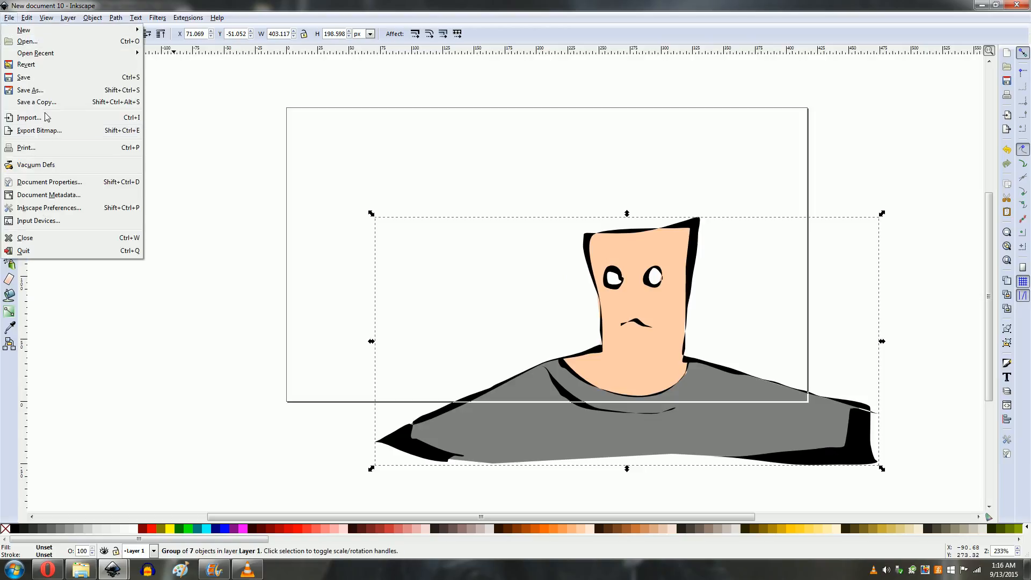
left_click(49, 132)
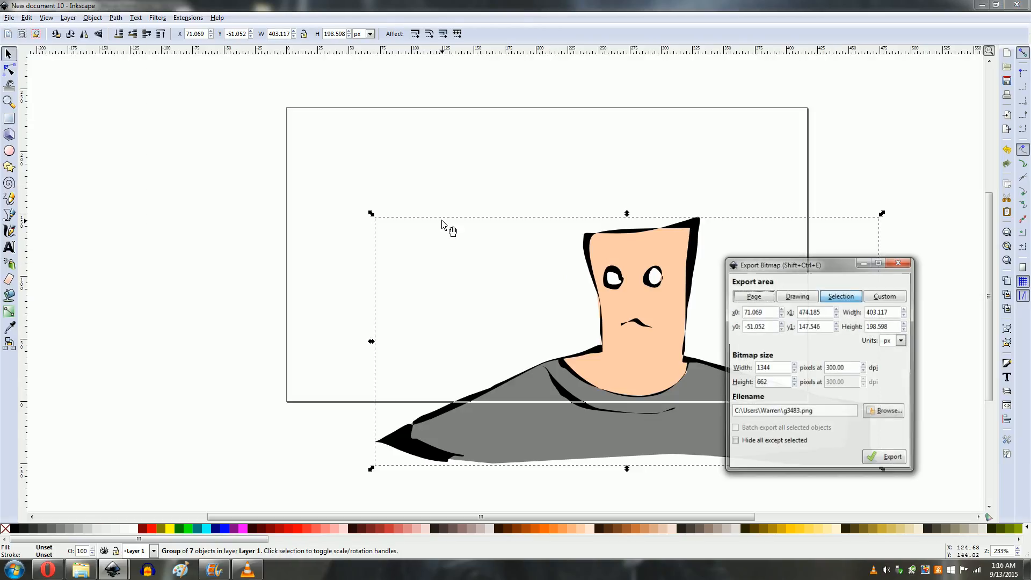
left_click(754, 296)
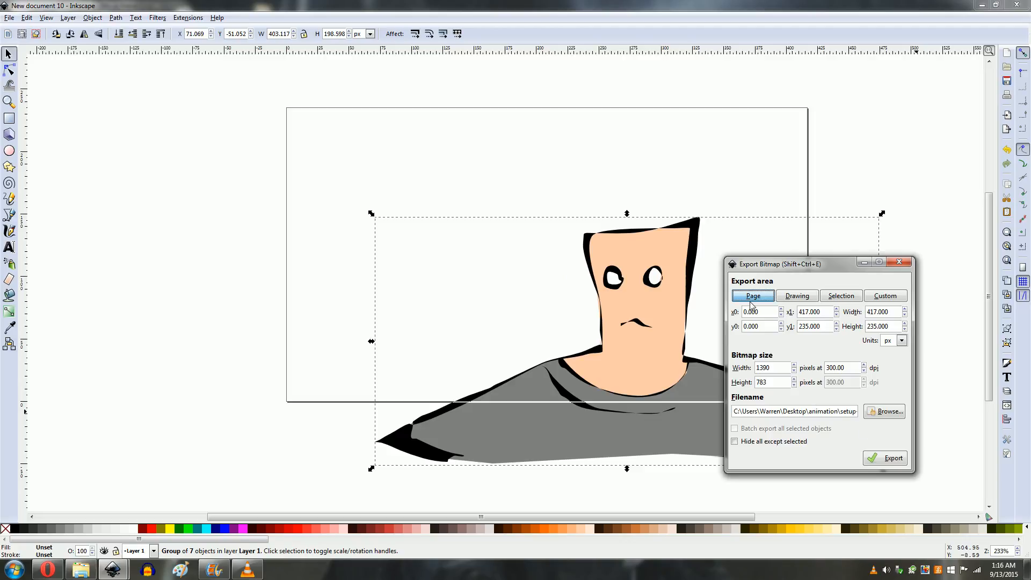
left_click(886, 412)
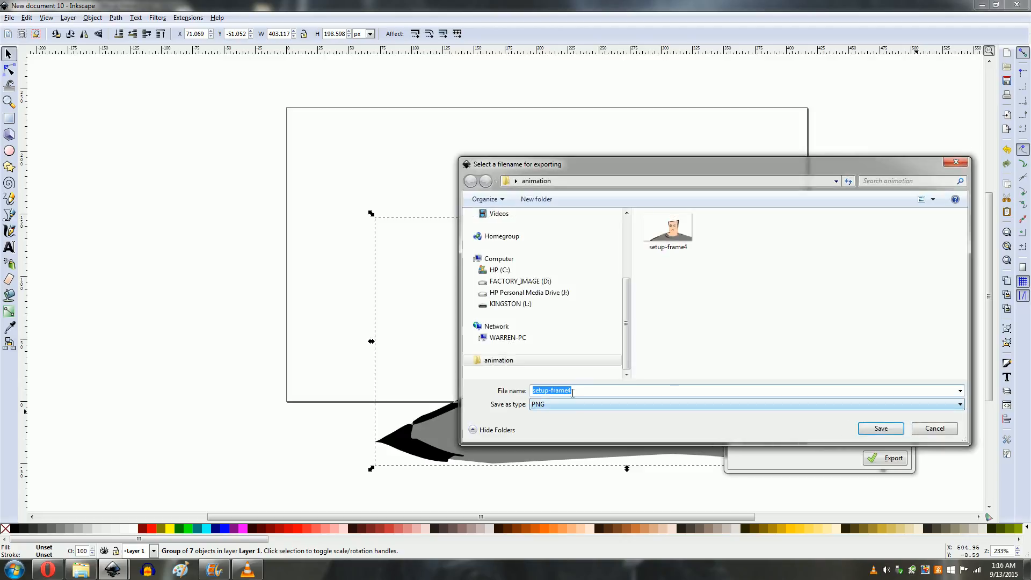
Step: Rename the export file setup-frame3 in the animation folder and export the page
left_click(601, 390)
key("BackSpace")
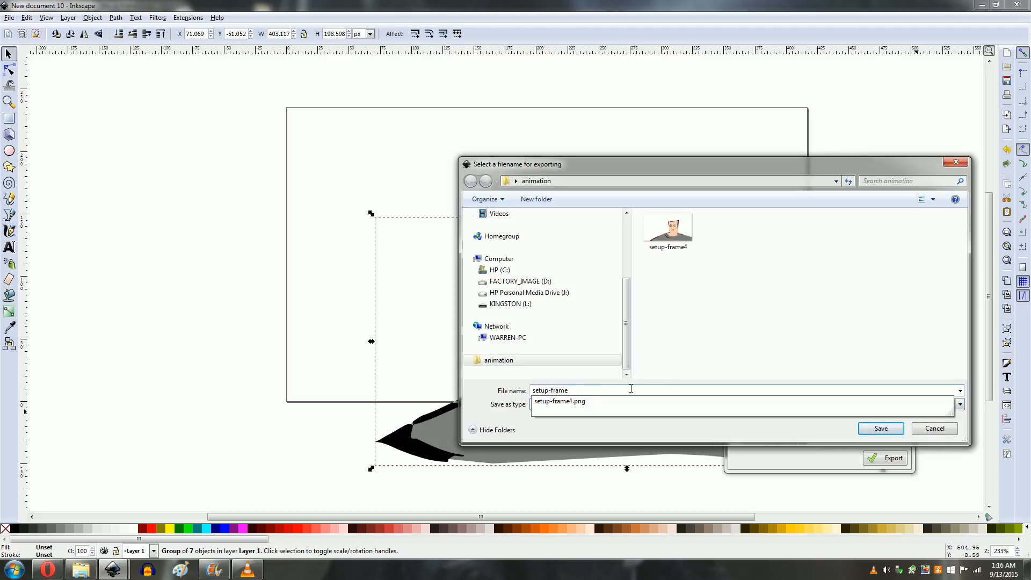
type("3")
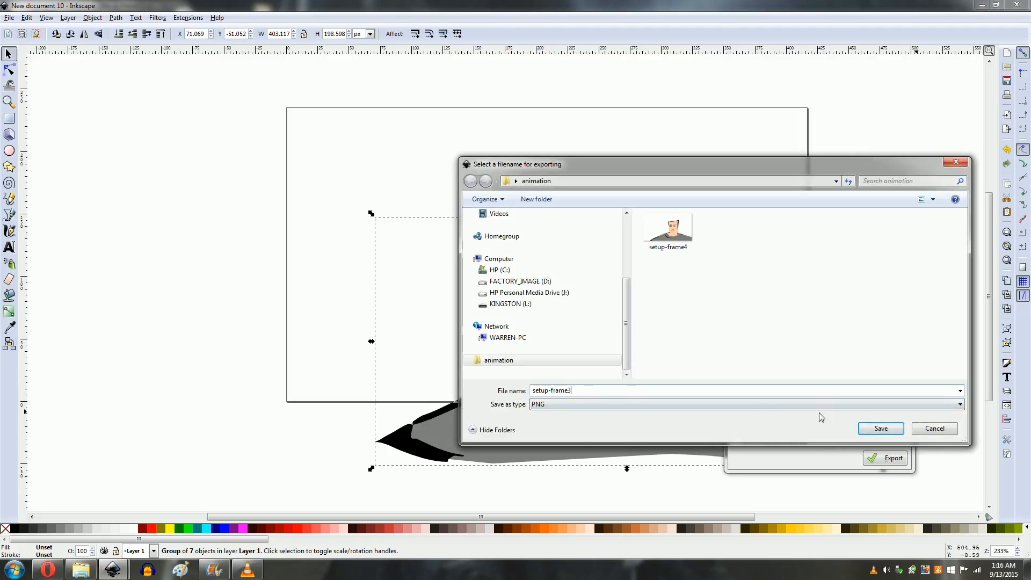
left_click(881, 429)
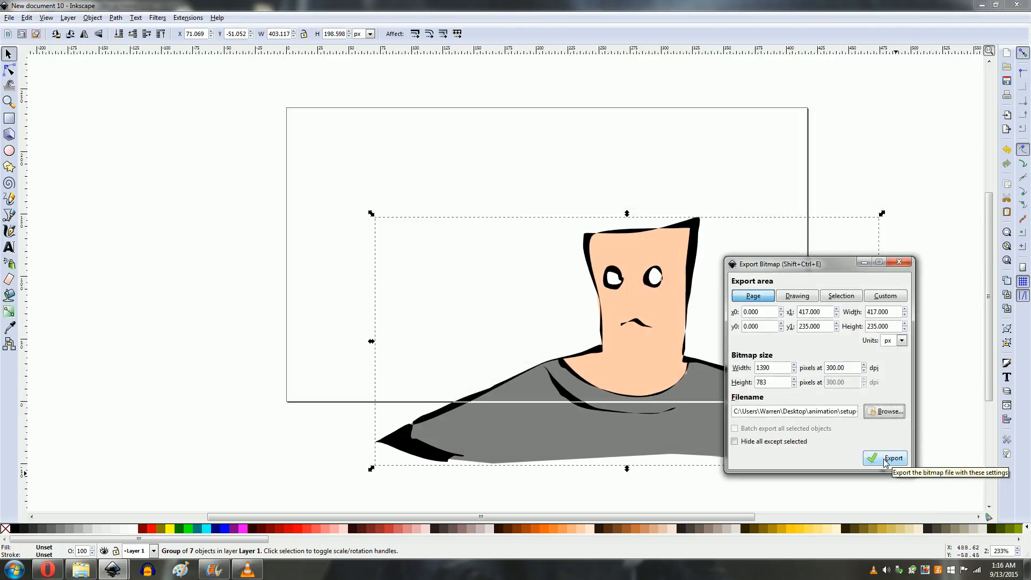
left_click(885, 461)
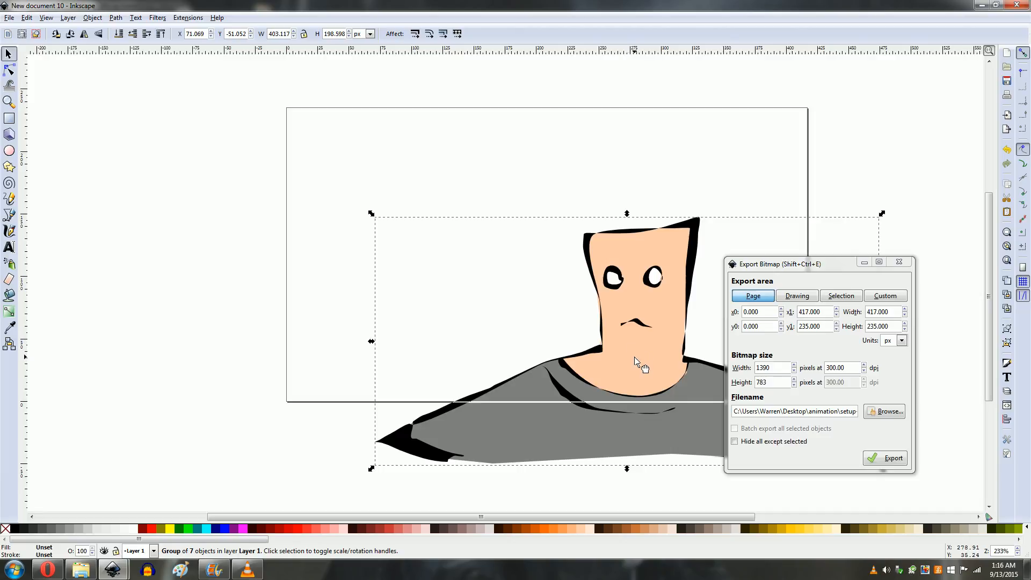
Step: Try moving the grouped character farther down and to the right, then undo the move
left_click_drag(634, 358, 695, 450)
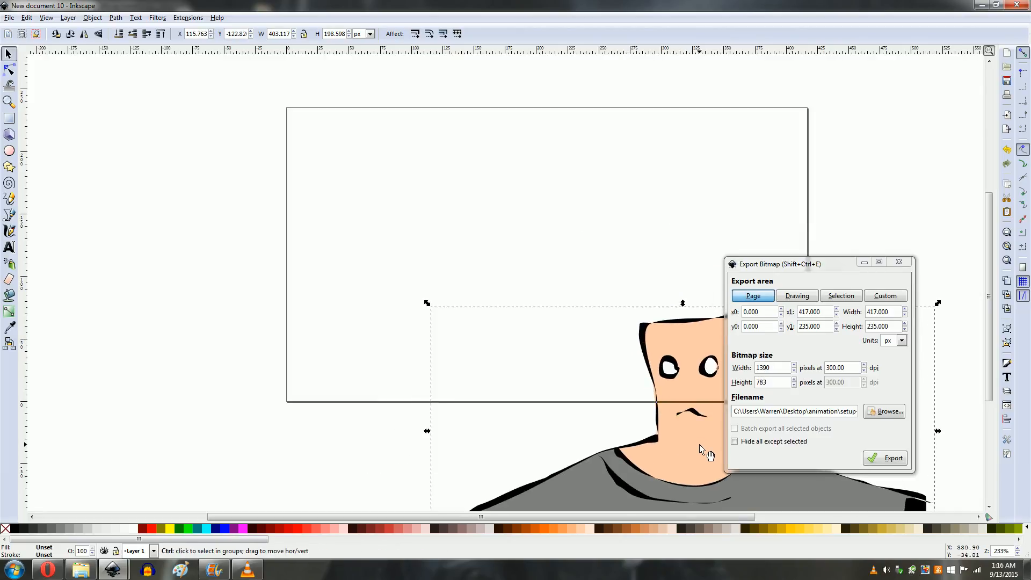
key("ctrl+z")
key("ctrl+shift+z")
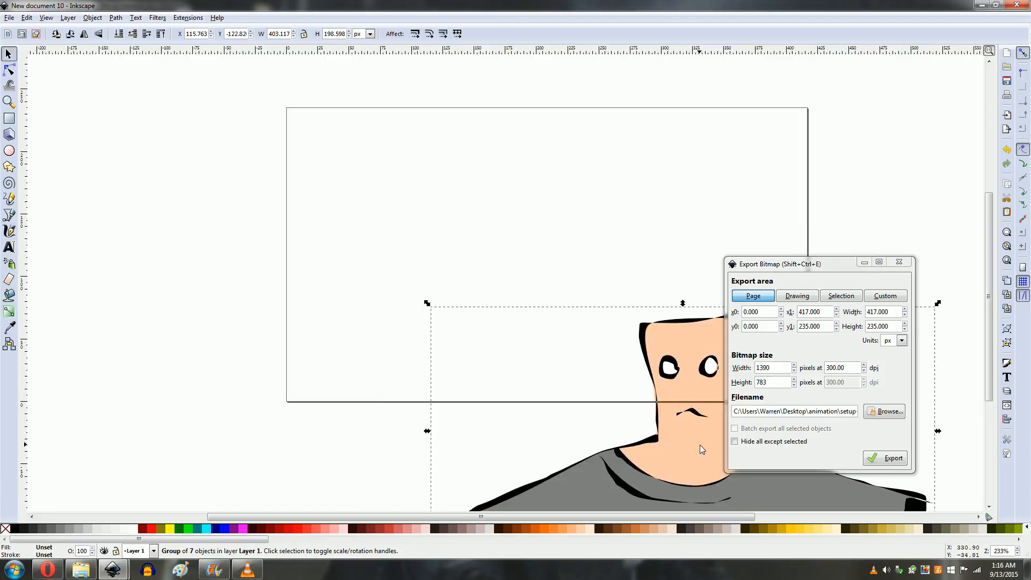
key("ctrl+z")
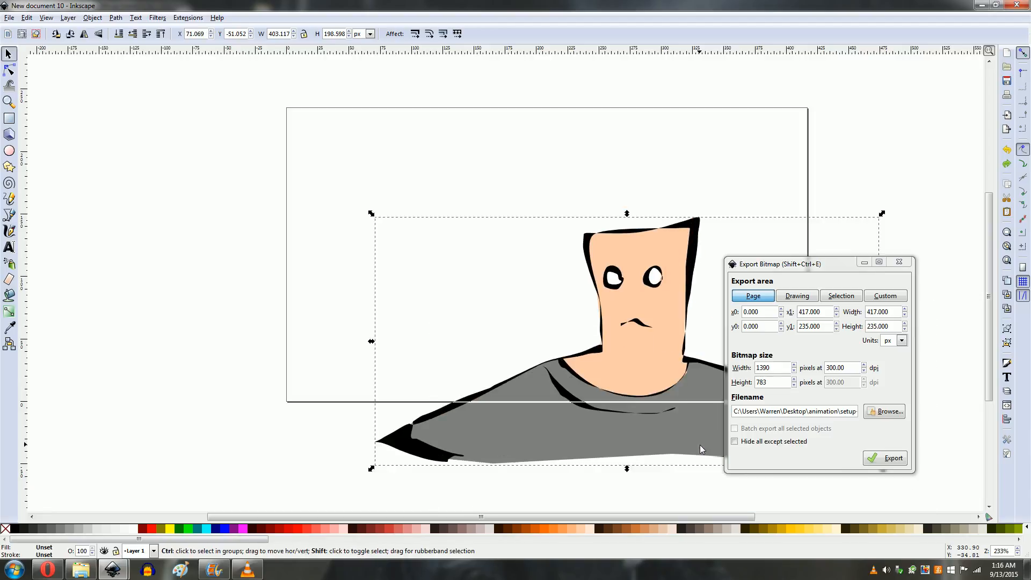
key("ctrl+shift+z")
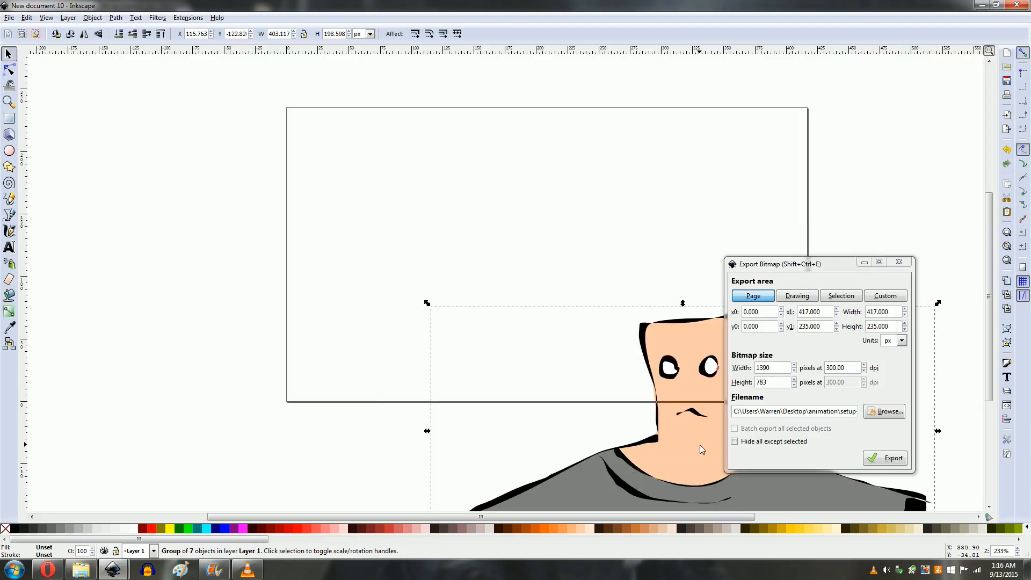
key("ctrl+z")
Step: Nudge the grouped character slightly down and to the right in two small moves for the next frame
left_click_drag(650, 330, 676, 412)
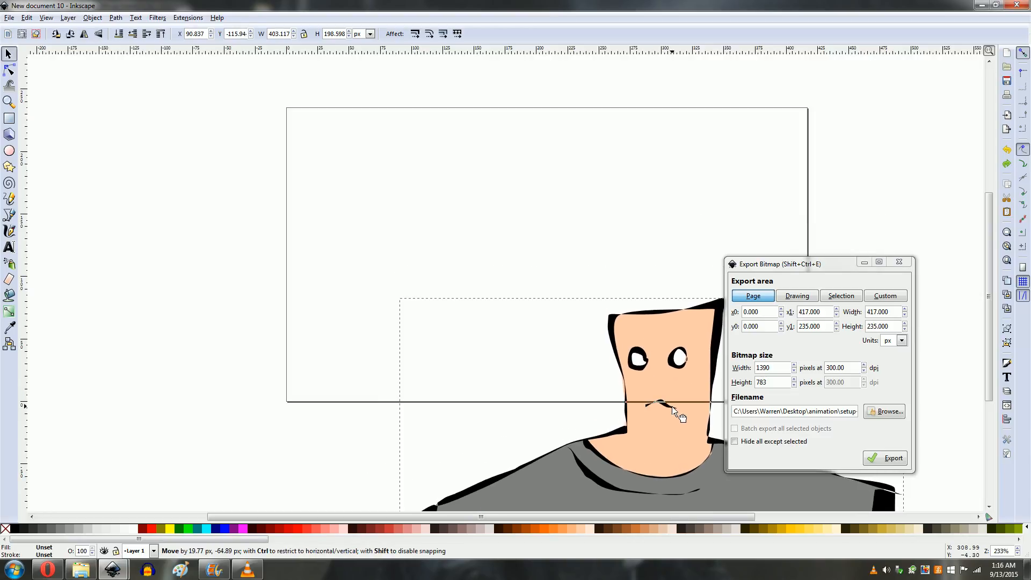
key("ctrl+z")
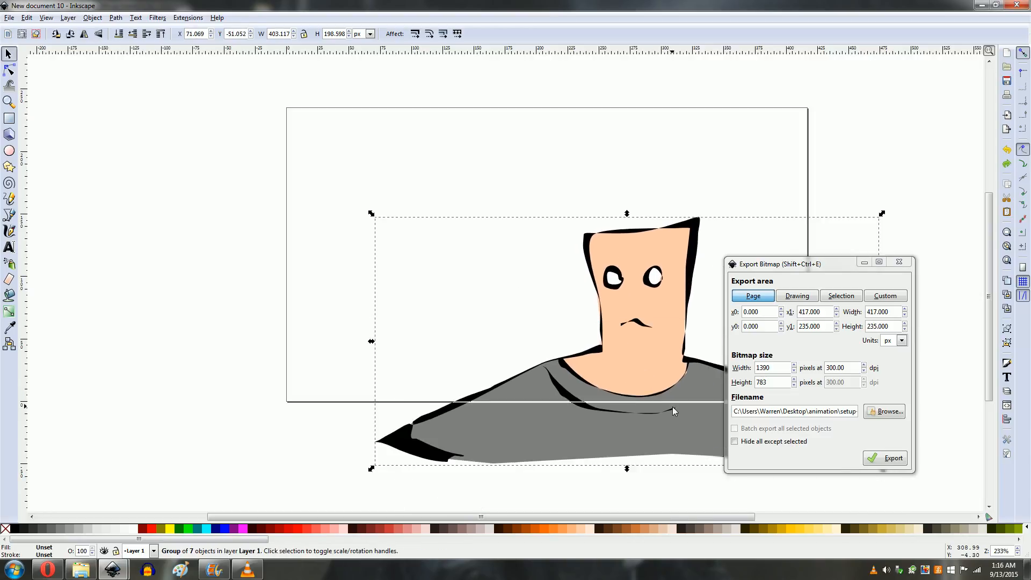
key("ctrl+shift+z")
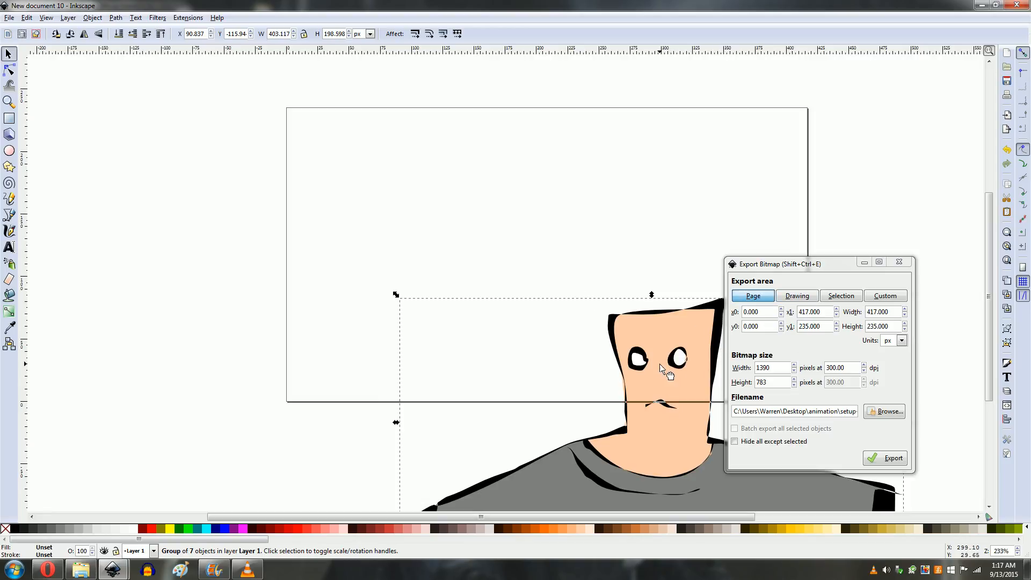
left_click_drag(665, 377, 673, 420)
key("ctrl+z")
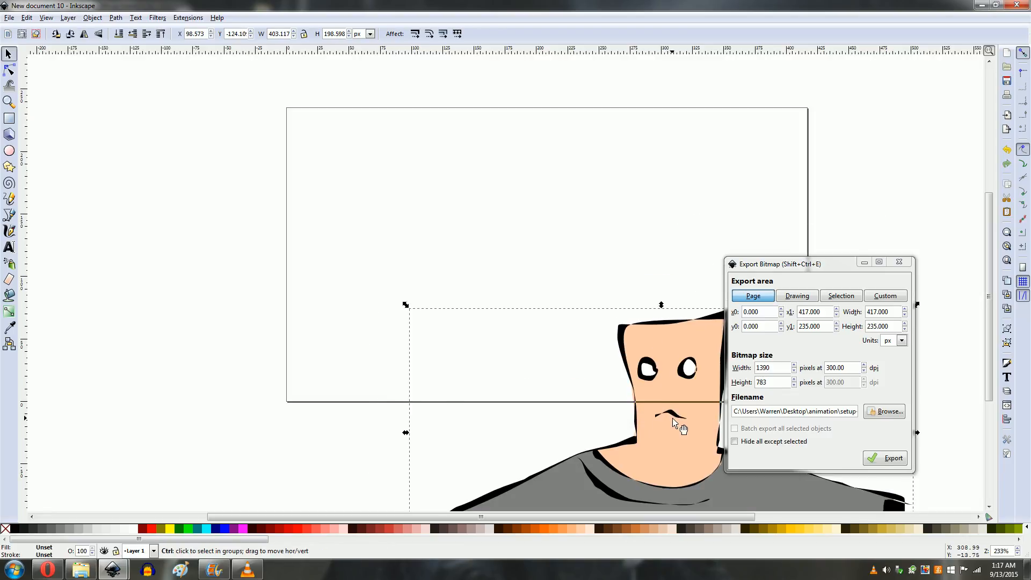
key("ctrl+z")
key("ctrl+shift+z")
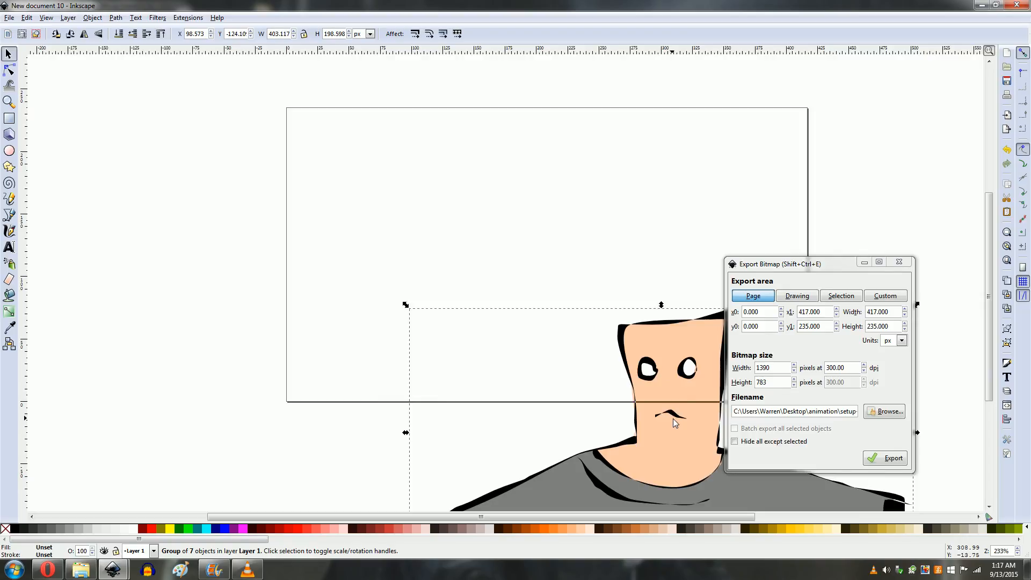
key("ctrl+z")
key("ctrl+shift+z")
Step: Rename the export file setup-frame5 in the animation folder and export the page
left_click(889, 413)
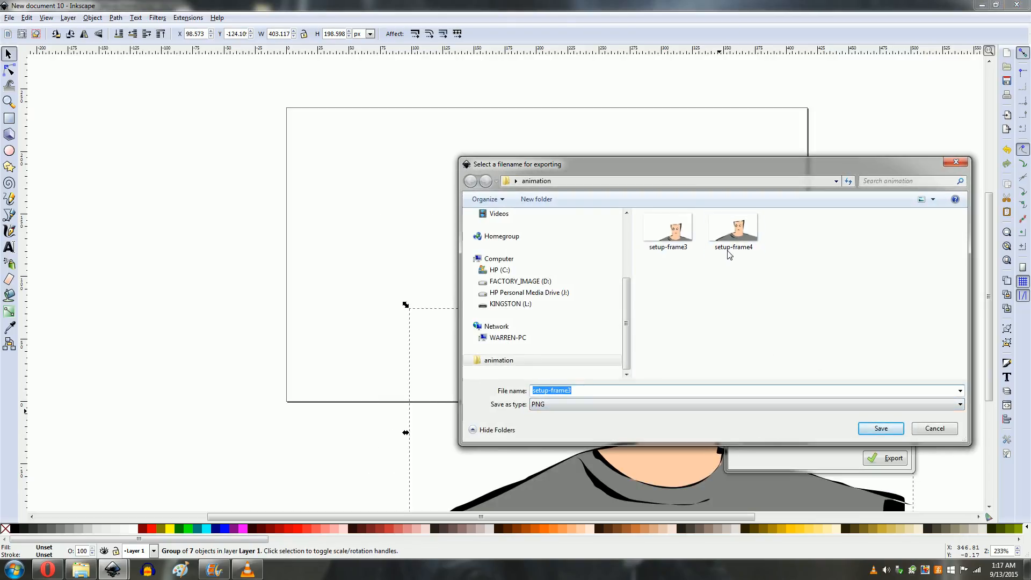
left_click(589, 391)
key("BackSpace")
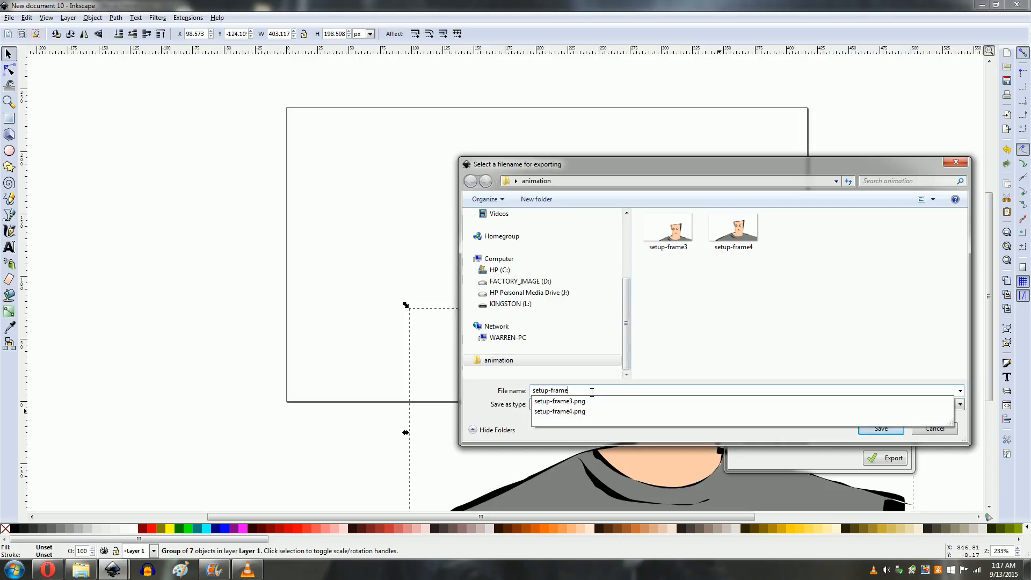
type("5")
left_click(881, 428)
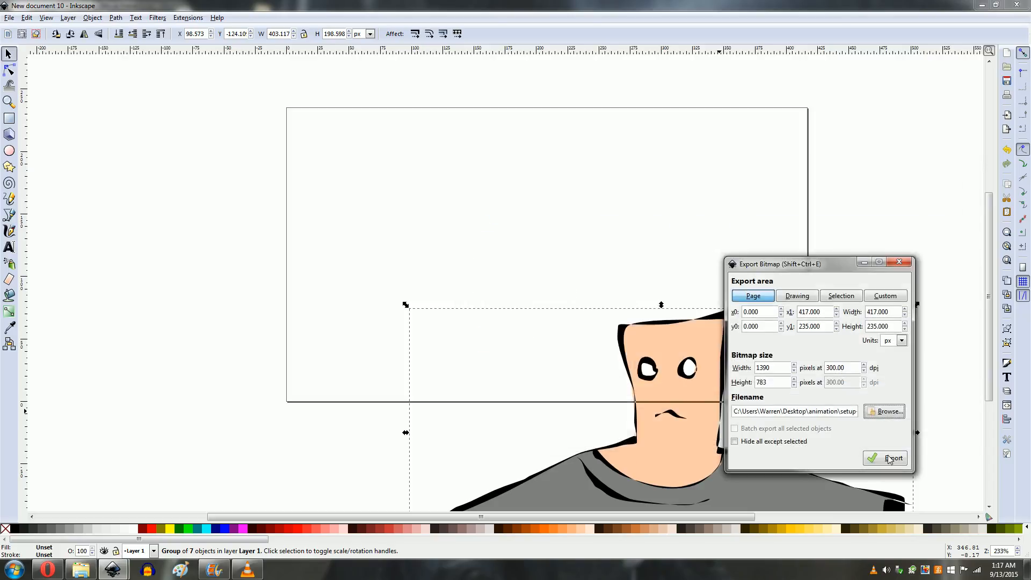
left_click(887, 454)
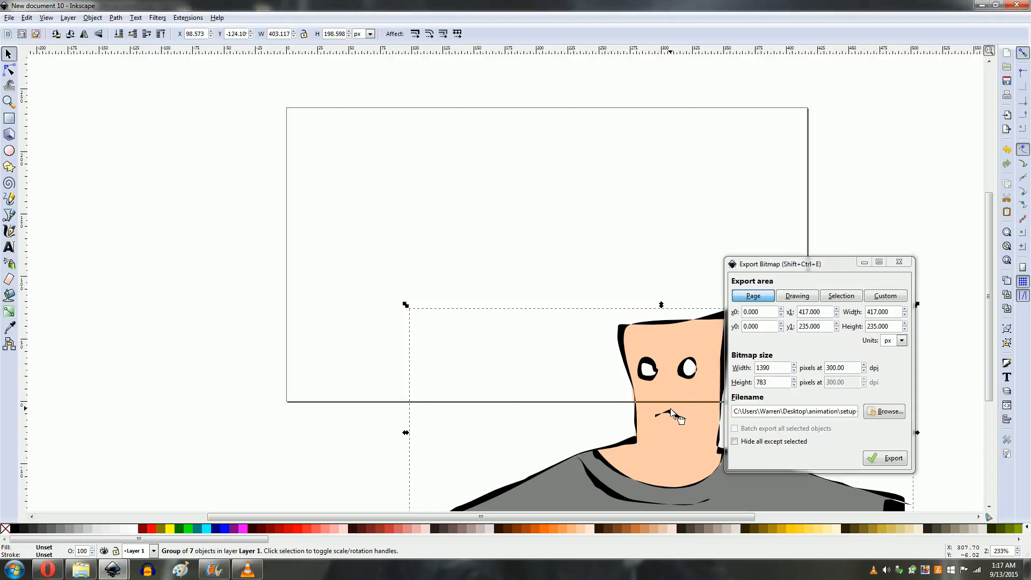
Step: Shift the character far down and to the right and export the page as setup-frame1
left_click_drag(674, 414, 721, 501)
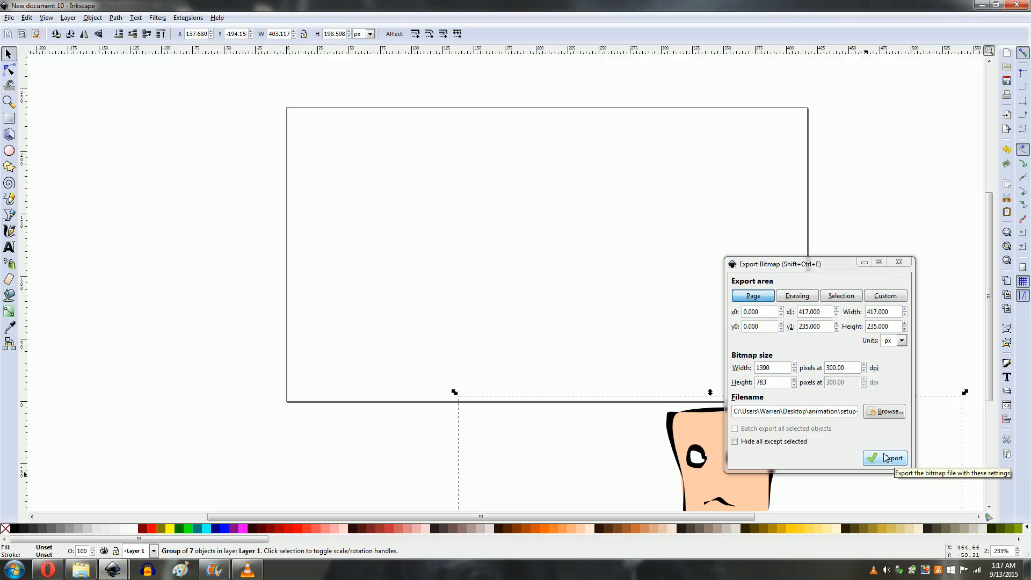
left_click(886, 412)
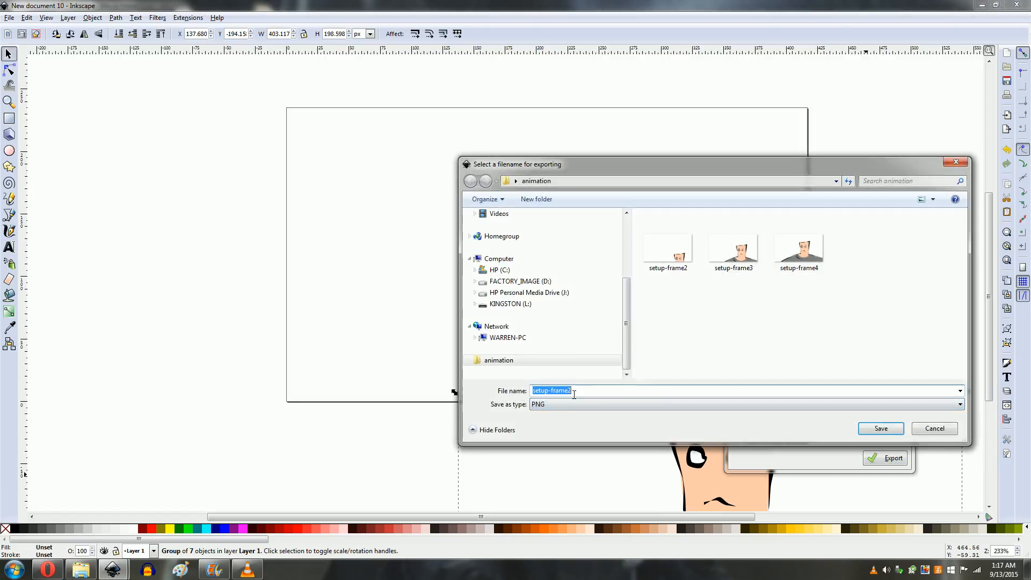
left_click(574, 394)
key("BackSpace")
type("1")
key("Tab")
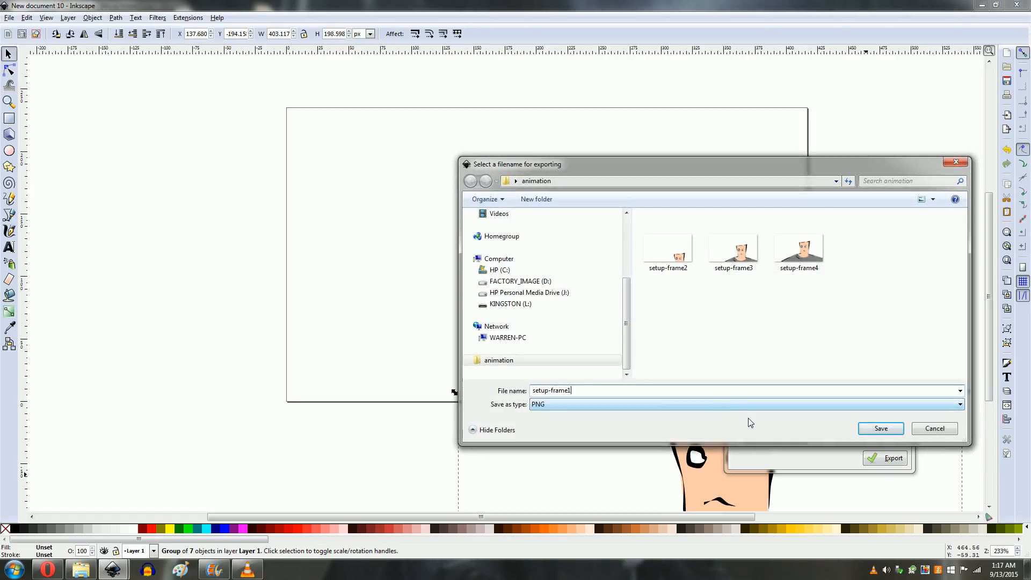
left_click(881, 428)
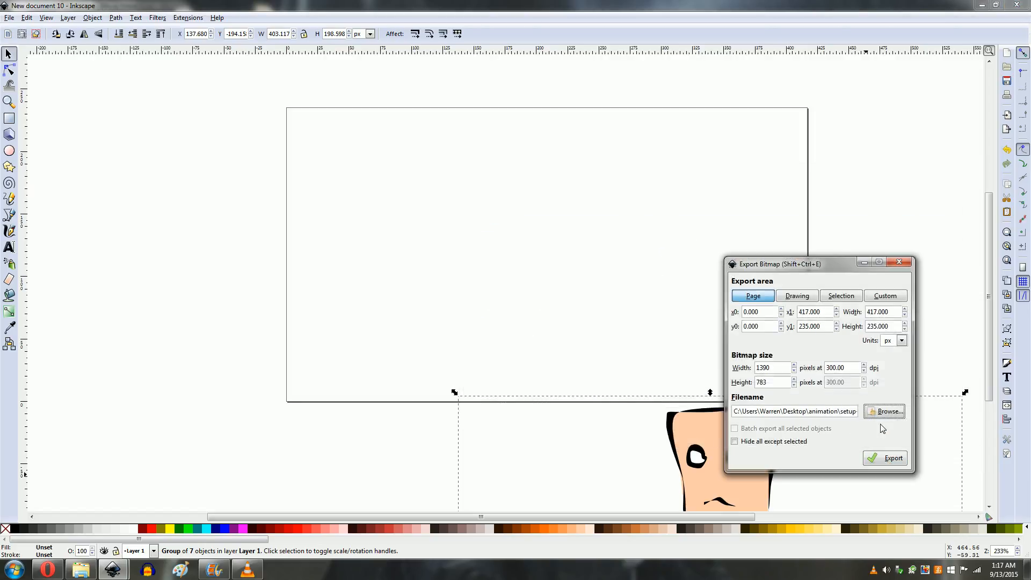
left_click(885, 459)
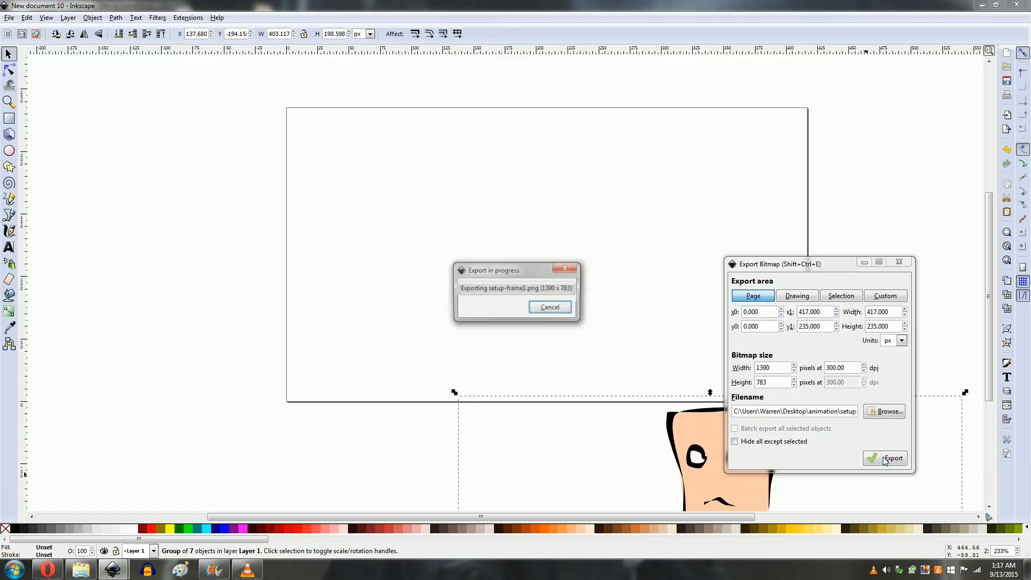
Step: Undo the character's last three moves, deselect it and close the Export Bitmap dialog
left_click(400, 452)
left_click(696, 463)
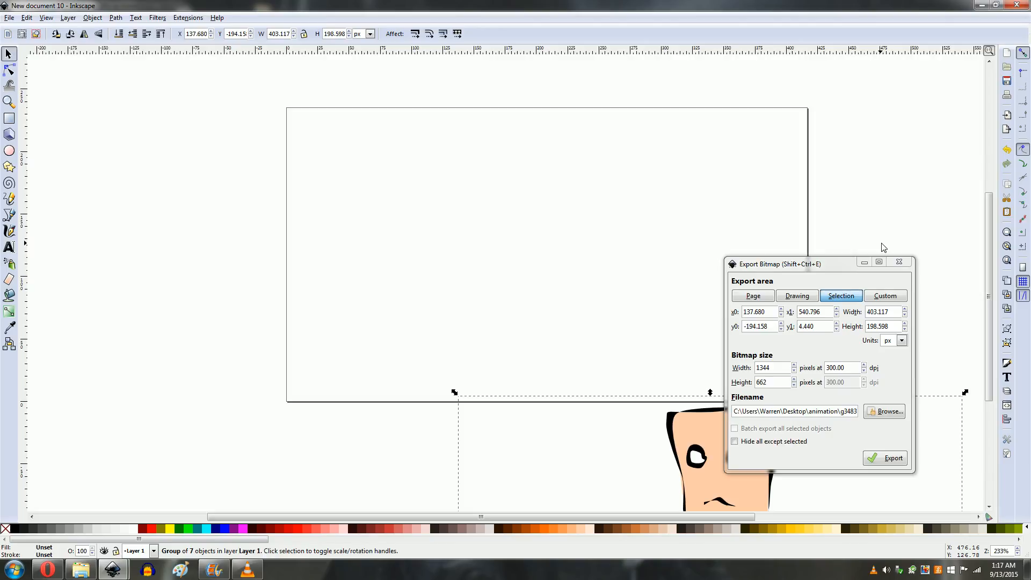
key("ctrl+z")
key("ctrl+z")
key("ctrl+z")
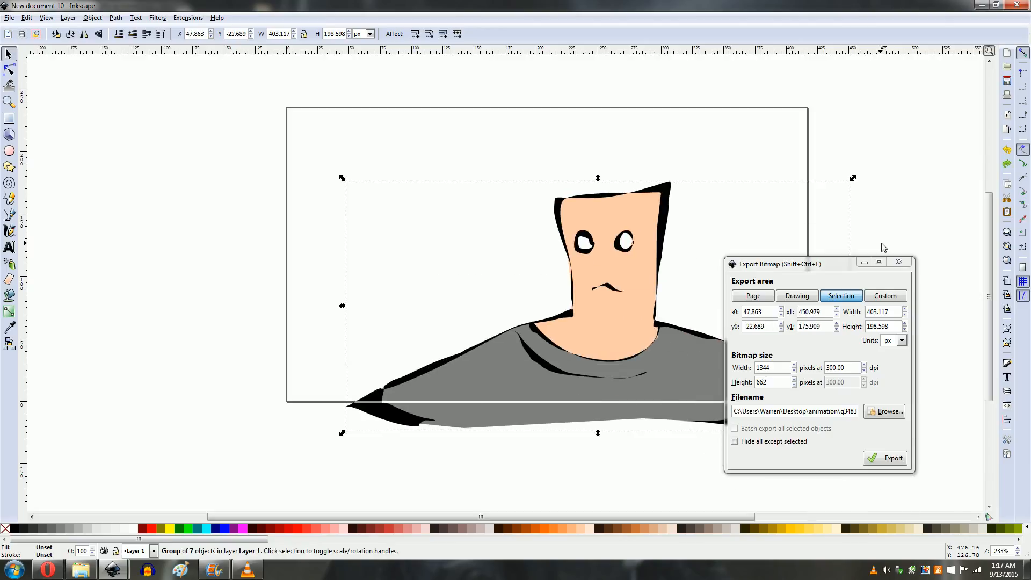
key("Escape")
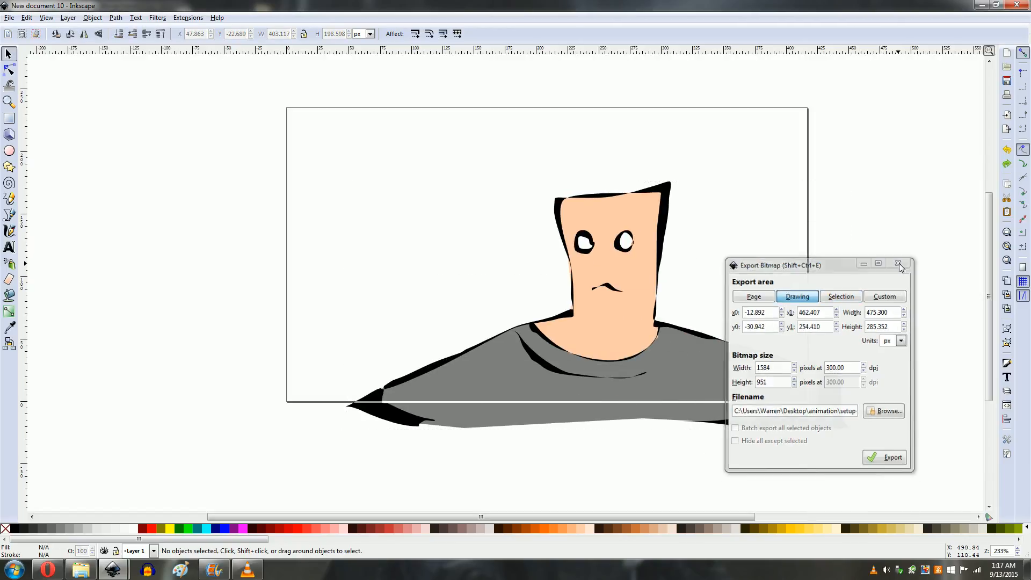
left_click(899, 263)
Step: Zoom in on the mouth and draw a black-filled open mouth shape over it with the Pencil tool
left_click(585, 254)
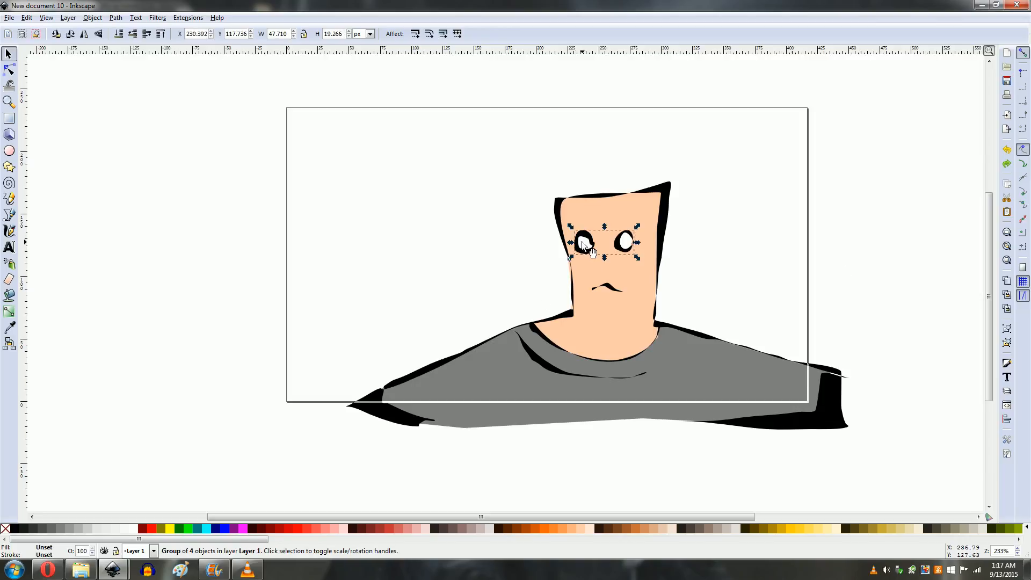
left_click(607, 287)
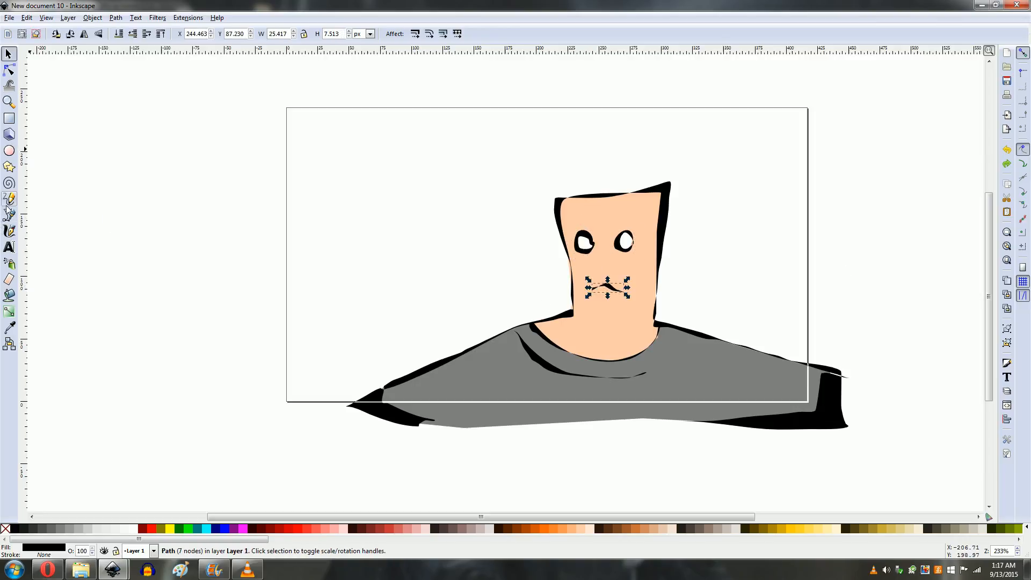
left_click(9, 85)
left_click(9, 101)
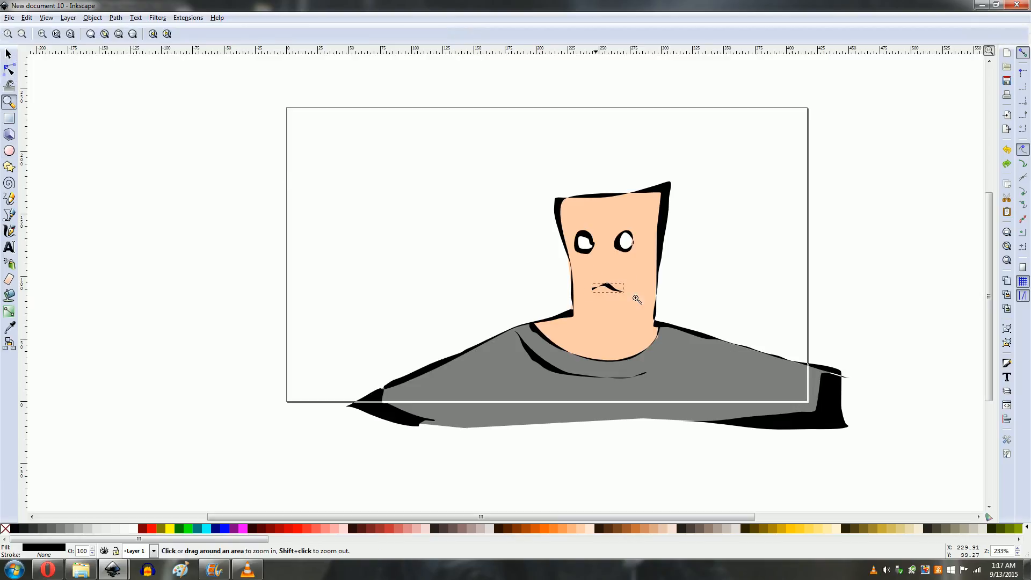
left_click_drag(550, 255, 720, 350)
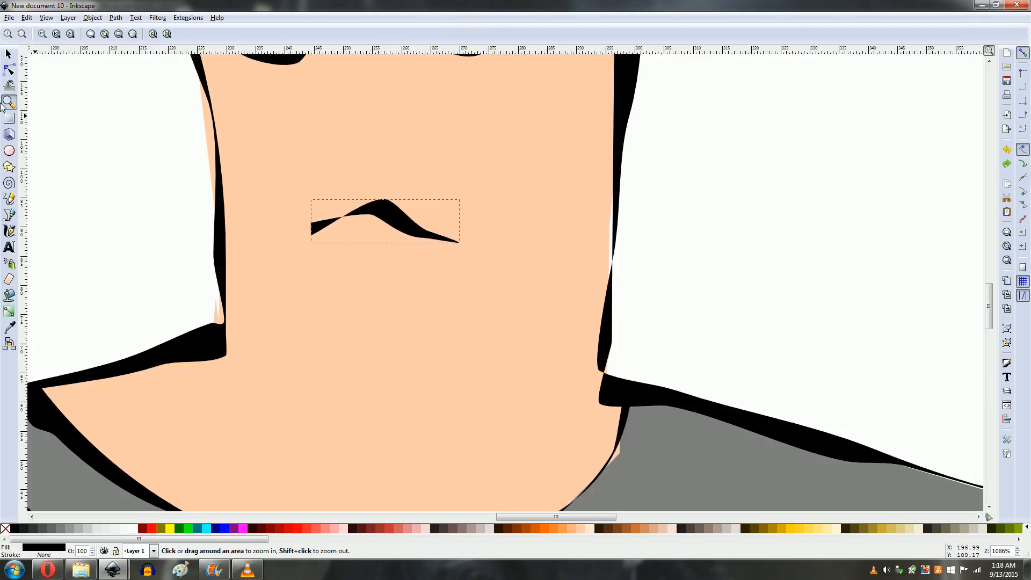
left_click(9, 215)
left_click(9, 199)
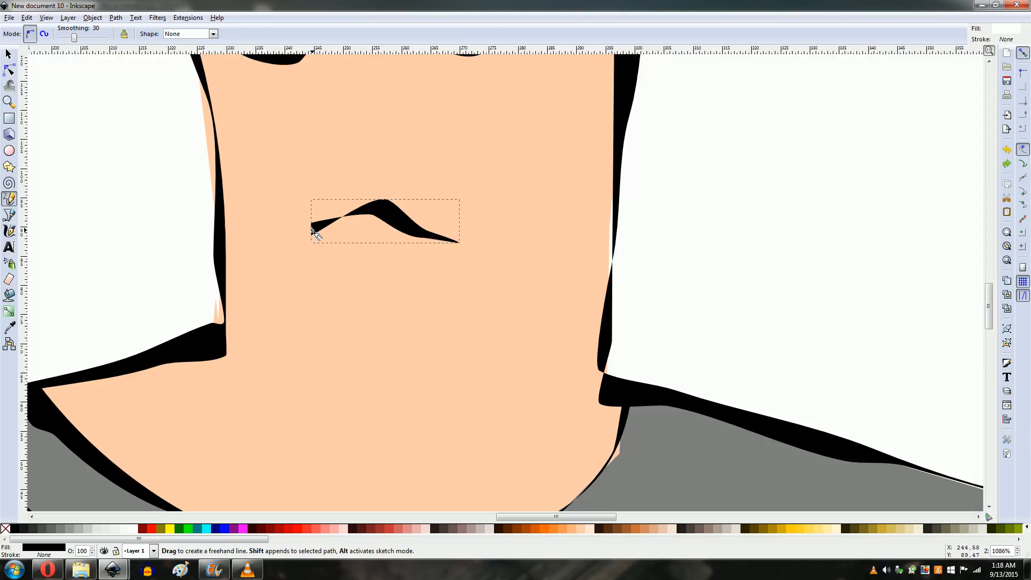
left_click_drag(313, 231, 350, 214)
key("Escape")
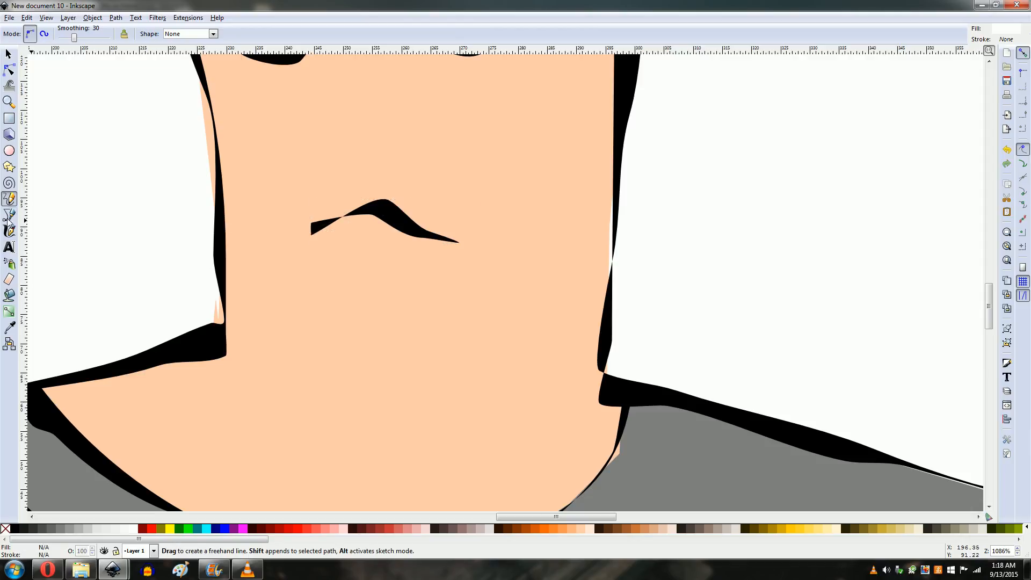
mouse_move(301, 226)
left_mouse_down()
mouse_move(377, 184)
mouse_move(471, 239)
mouse_move(410, 264)
mouse_move(382, 262)
mouse_move(318, 247)
mouse_move(297, 227)
left_mouse_up()
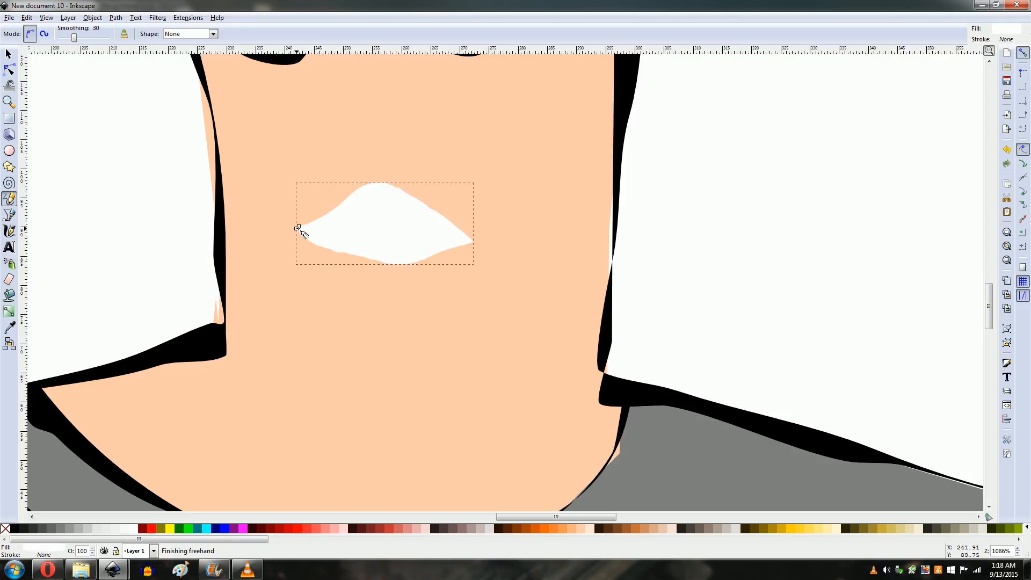
left_click(17, 530)
Step: Zoom out and compare the face with and without the new open mouth shape
key("minus")
key("minus")
key("minus")
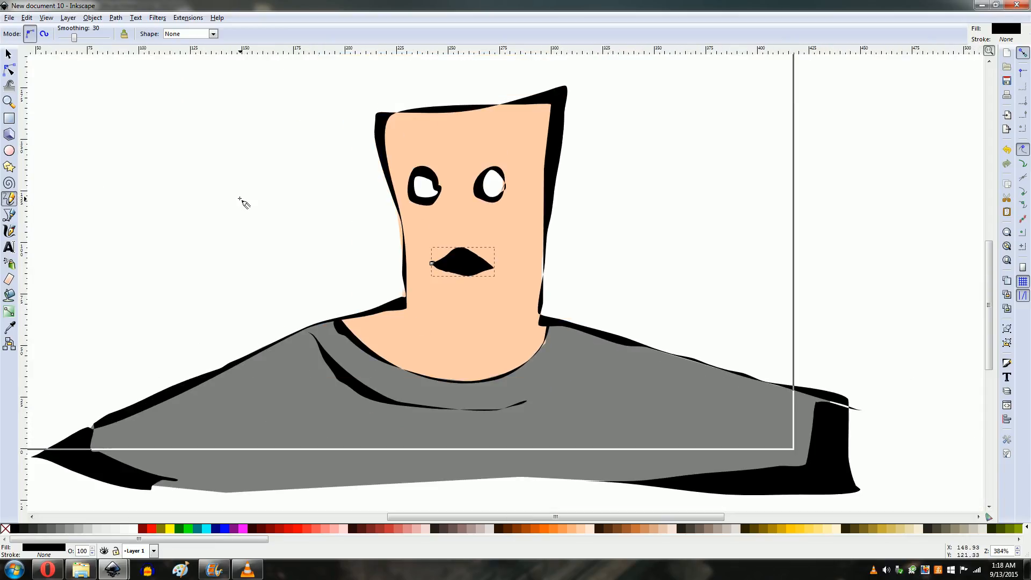
key("ctrl+z")
key("ctrl+z")
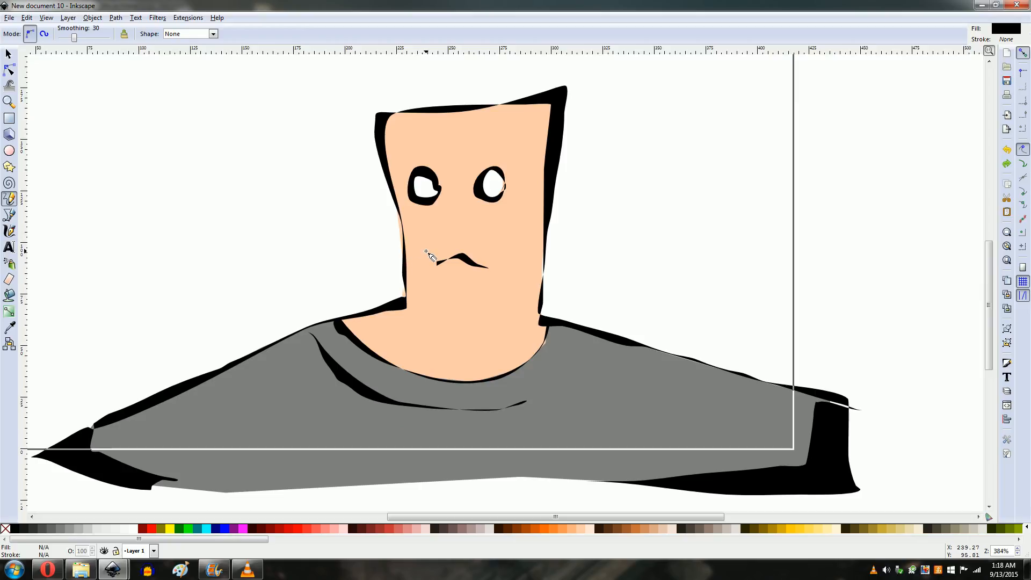
key("ctrl+shift+z")
key("ctrl+shift+z")
Step: Delete the black open mouth shape from the face
left_click(9, 54)
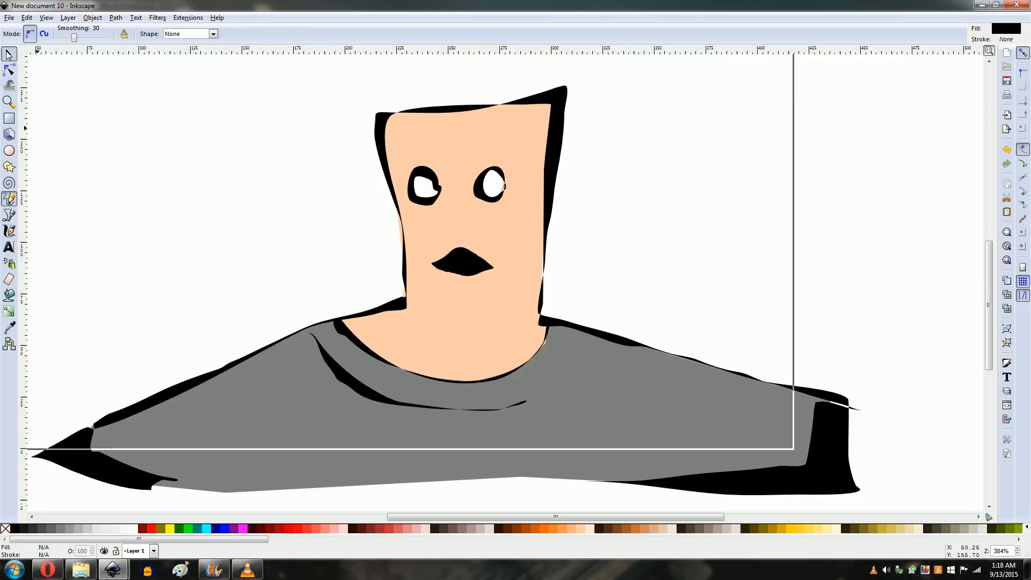
left_click(461, 261)
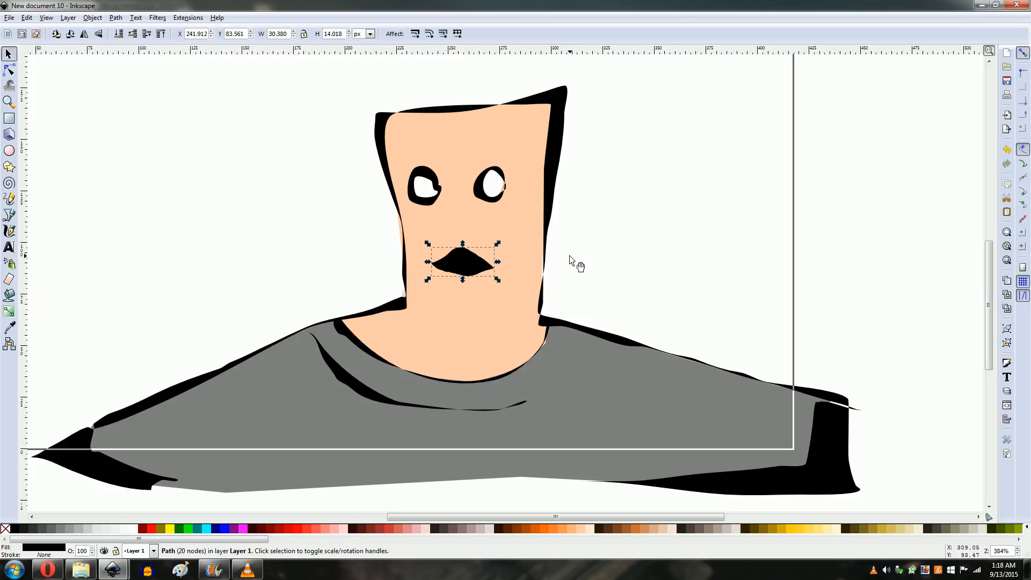
key("Delete")
key("ctrl+z")
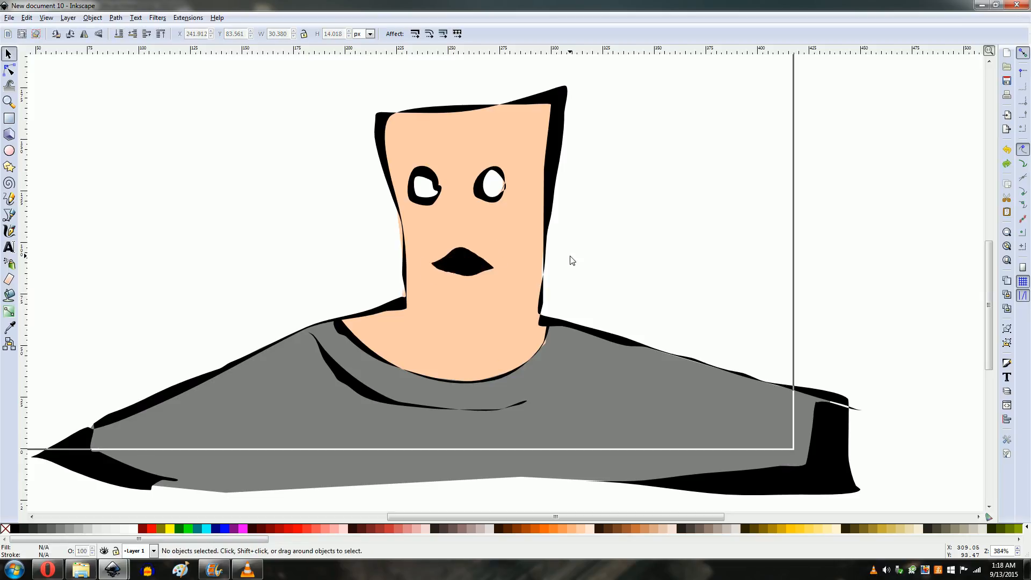
key("ctrl+shift+z")
key("ctrl+z")
key("ctrl+shift+z")
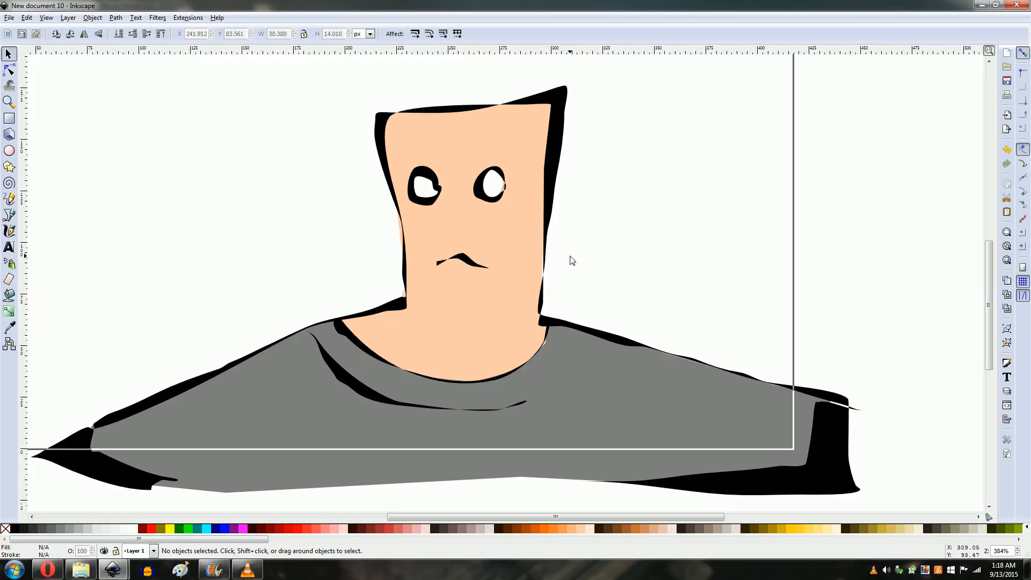
Step: Open the Export Bitmap dialog and set the export file name to setup-frame-eo-mo in the animation folder
left_click(10, 18)
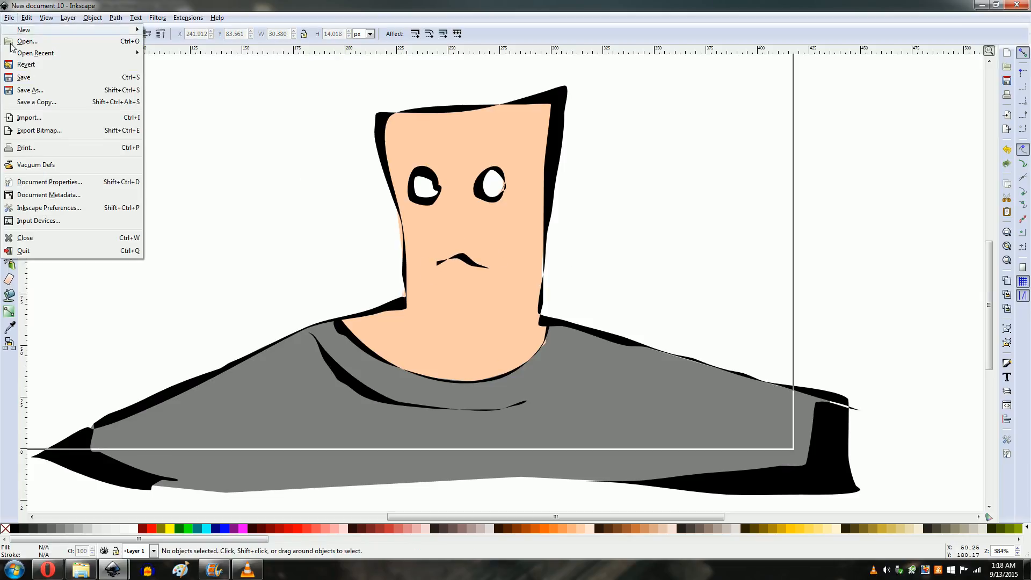
left_click(43, 131)
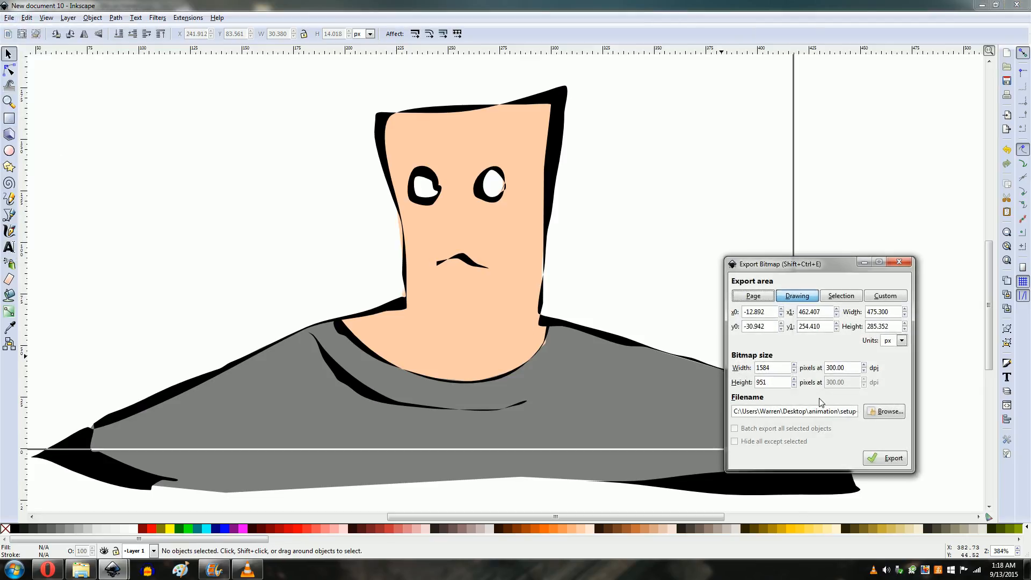
left_click(886, 411)
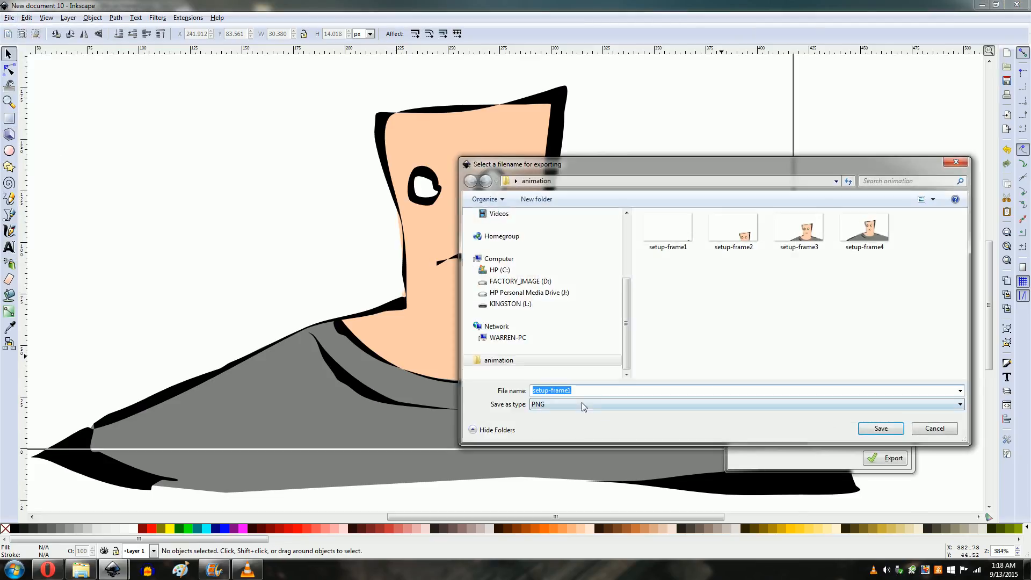
left_click(640, 393)
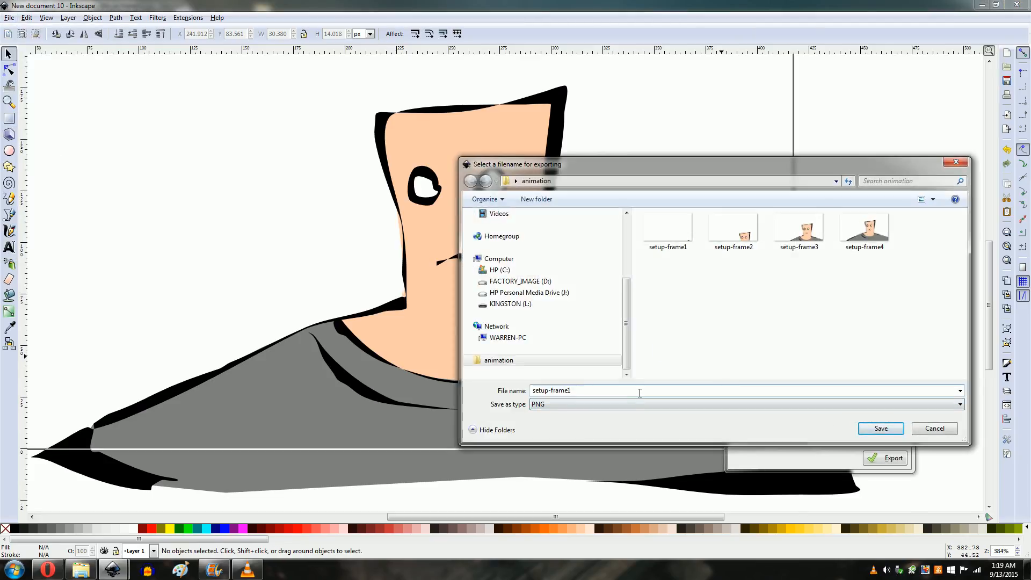
key("BackSpace")
key("BackSpace")
key("BackSpace")
key("BackSpace")
key("BackSpace")
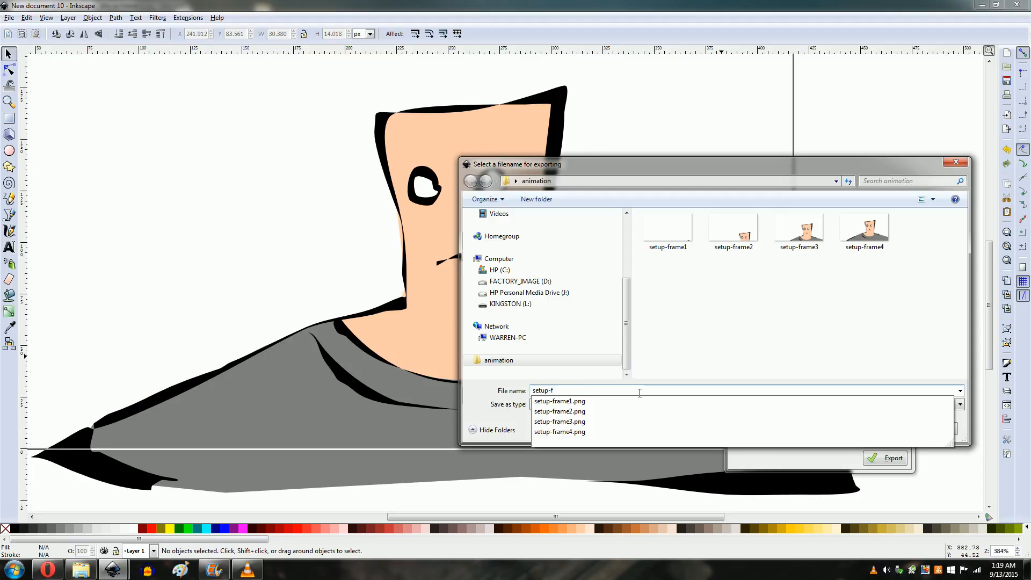
type("rame-eo-m")
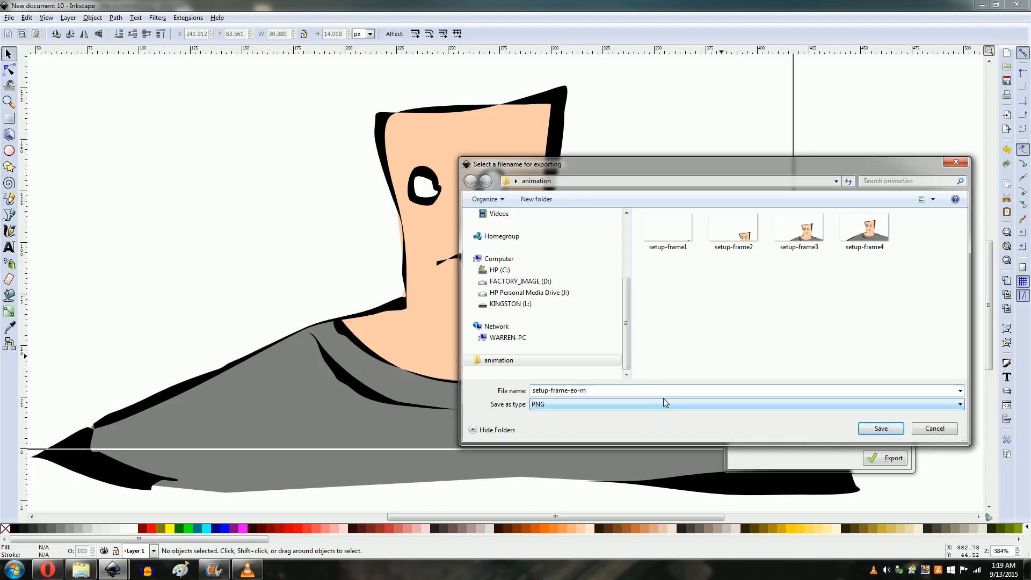
type("o")
left_click(881, 430)
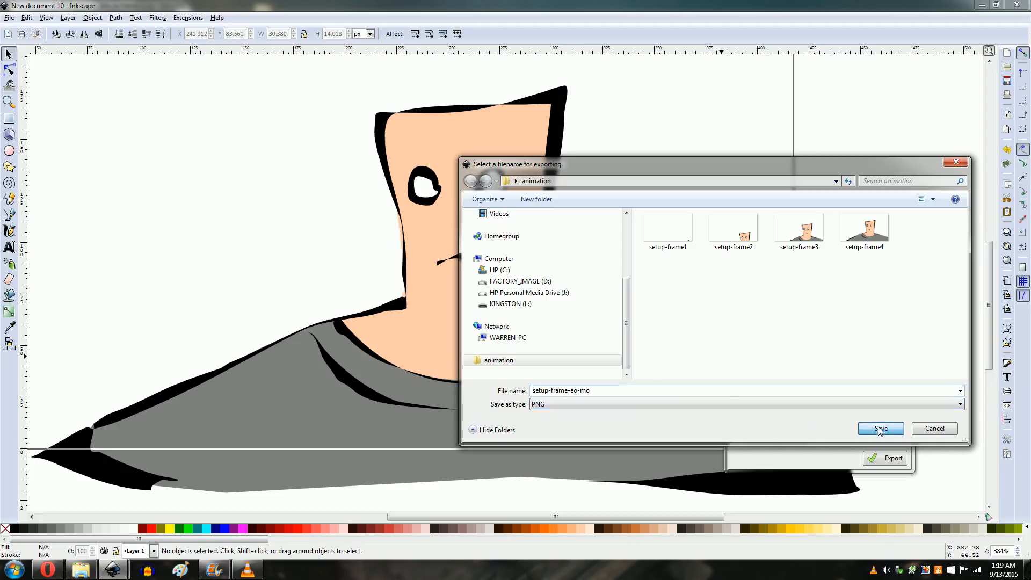
Step: Undo the deletion to restore the black open mouth shape on the face, then deselect everything
left_click(456, 260)
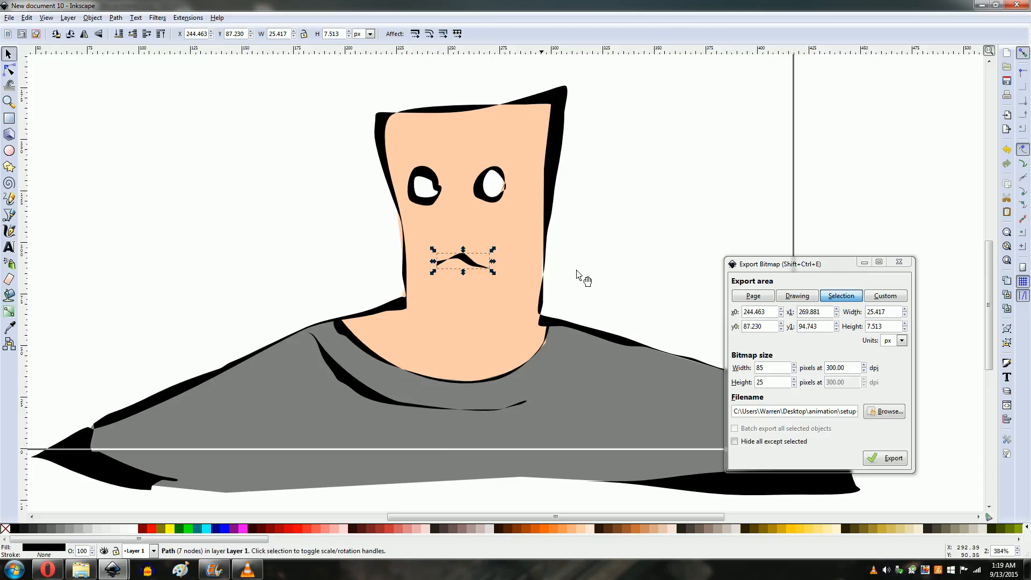
key("ctrl+z")
left_click(709, 208)
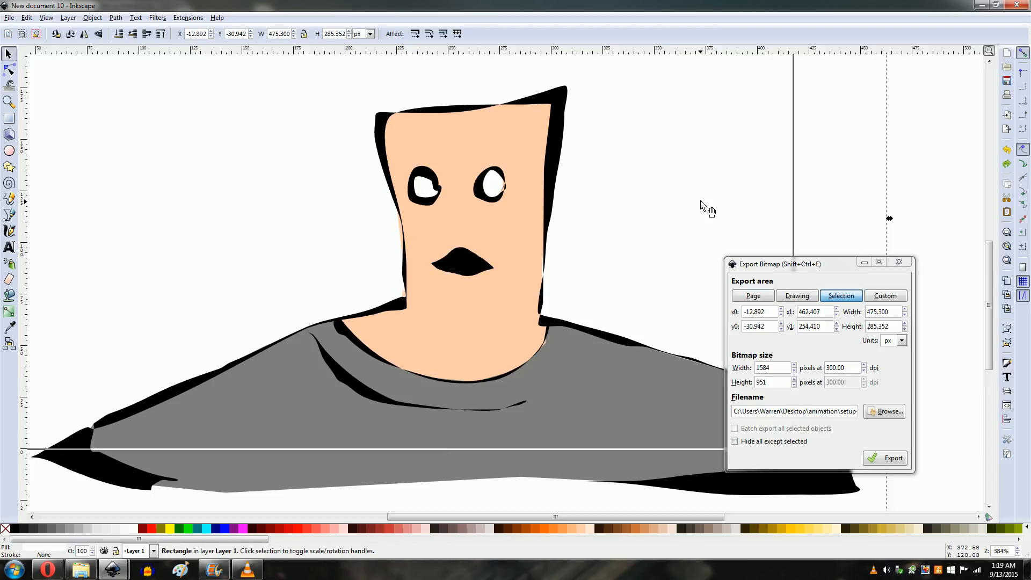
left_click(919, 208)
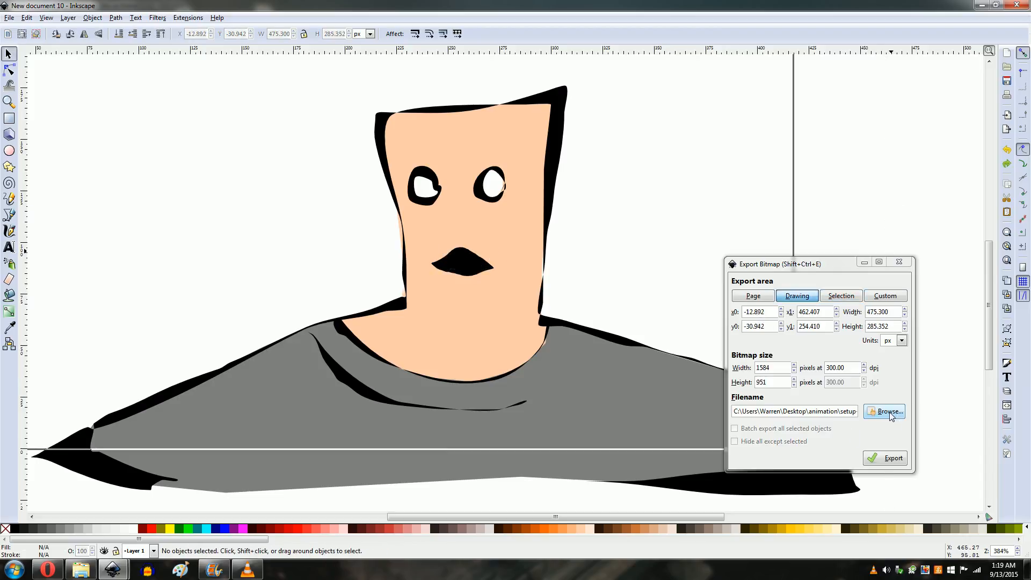
Step: Confirm the setup-frame-eo-mo file name and export the whole page as a PNG
left_click(875, 413)
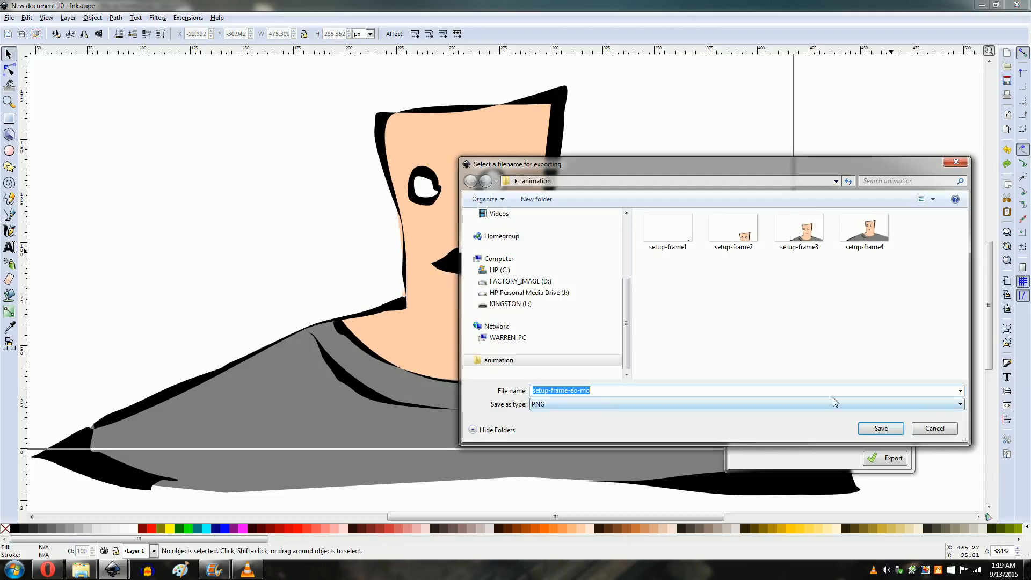
left_click(902, 431)
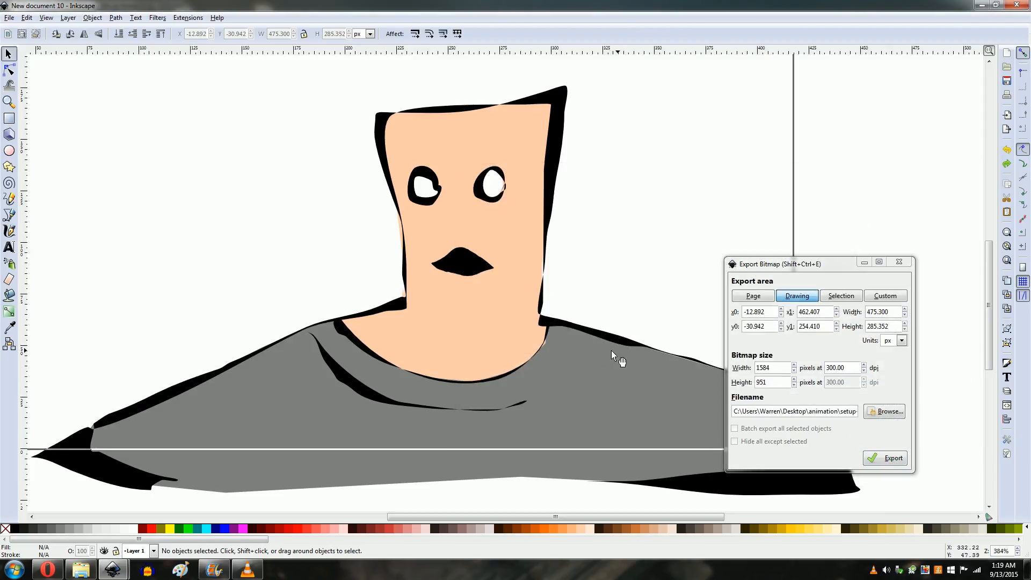
left_click(752, 296)
left_click(886, 460)
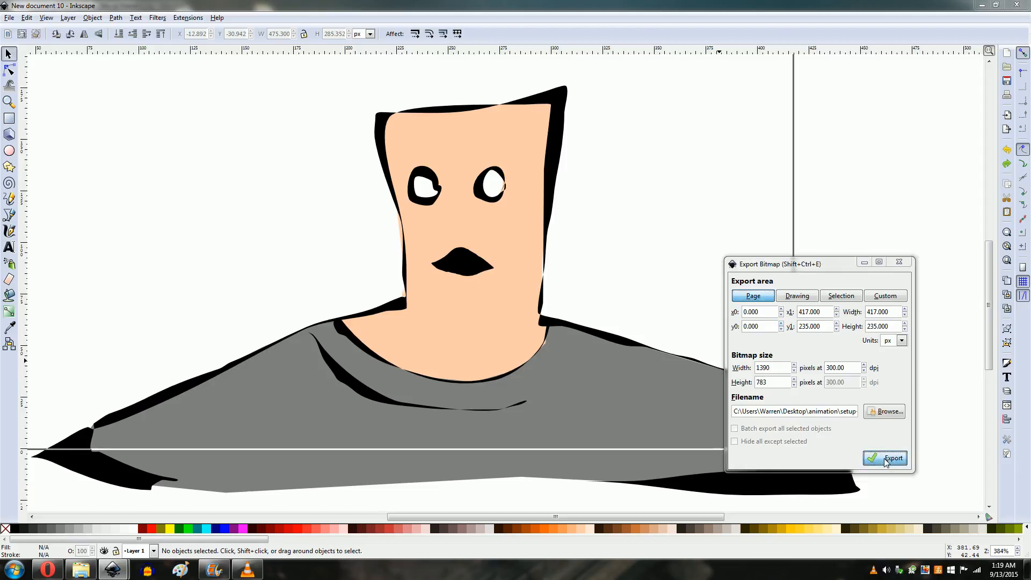
Step: Try drawing a closed-eye line over the left eye with the Pencil tool, then delete it
left_click(580, 329)
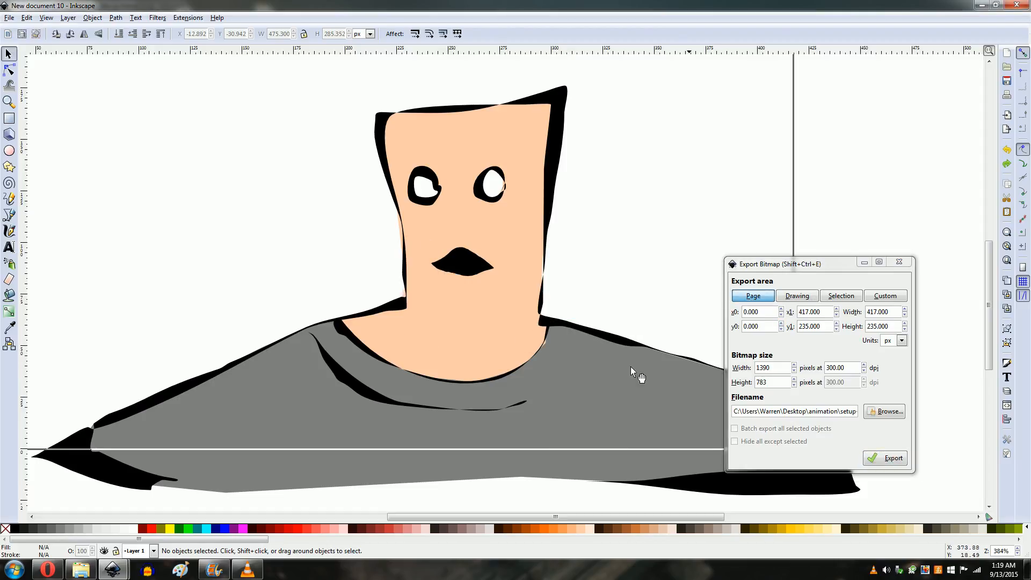
left_click(430, 188)
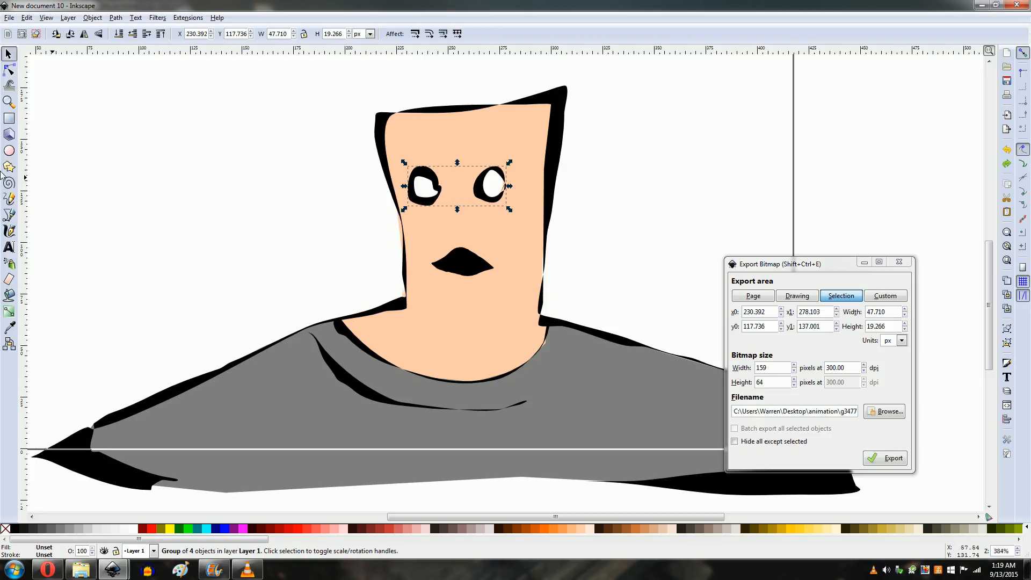
left_click(9, 198)
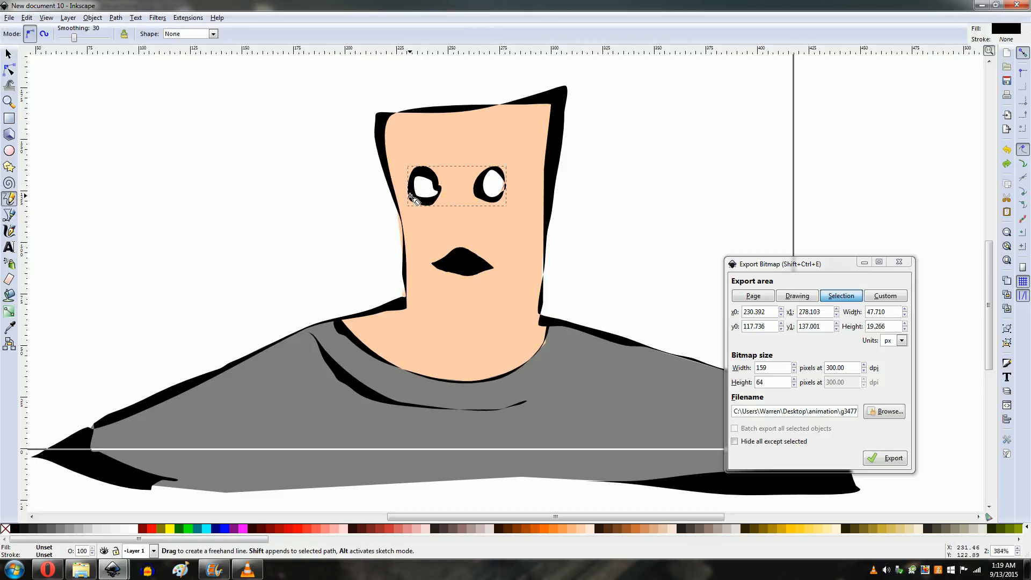
mouse_move(398, 190)
left_mouse_down()
mouse_move(431, 182)
mouse_move(456, 192)
mouse_move(399, 190)
left_mouse_up()
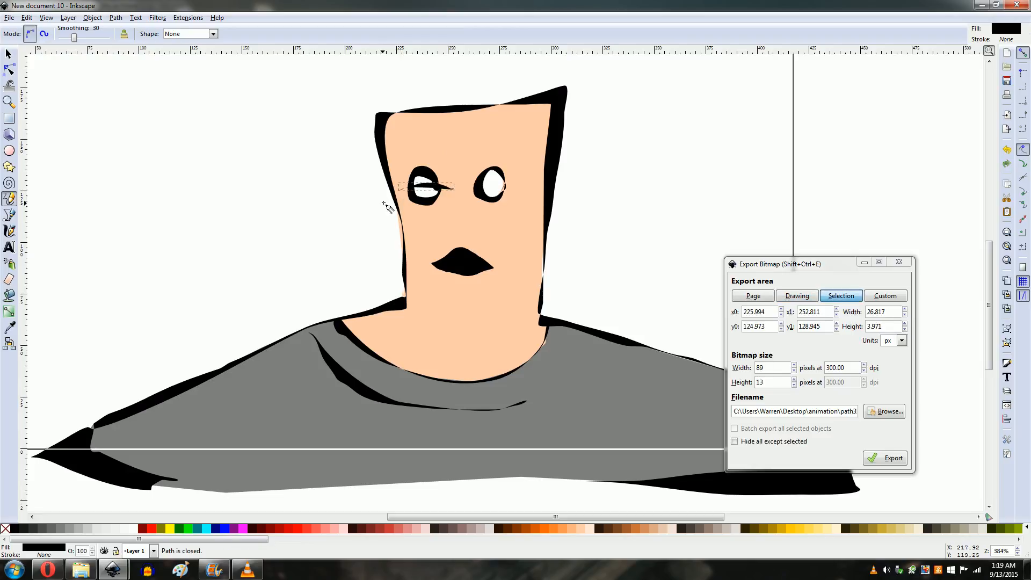
left_click(9, 102)
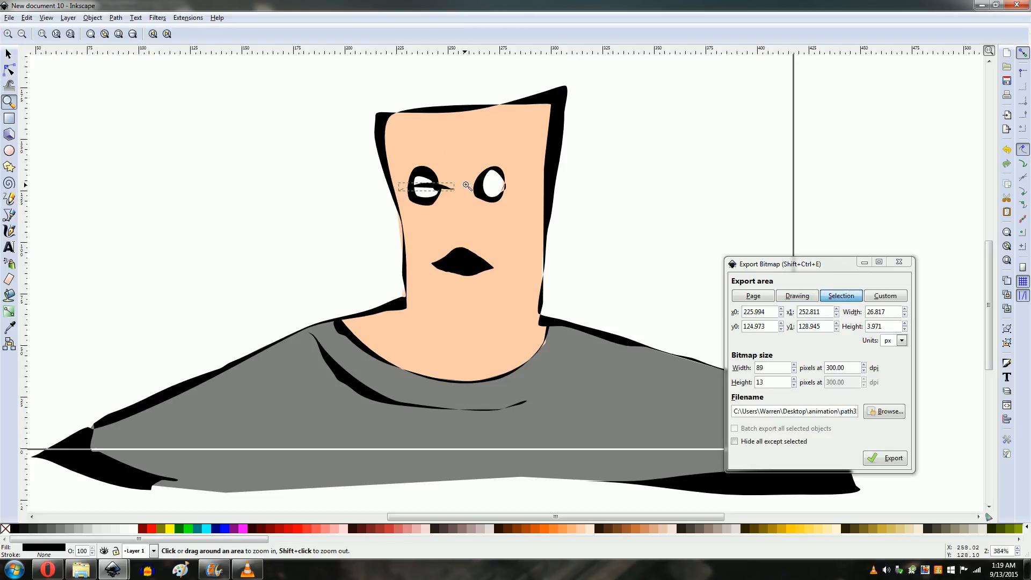
key("Delete")
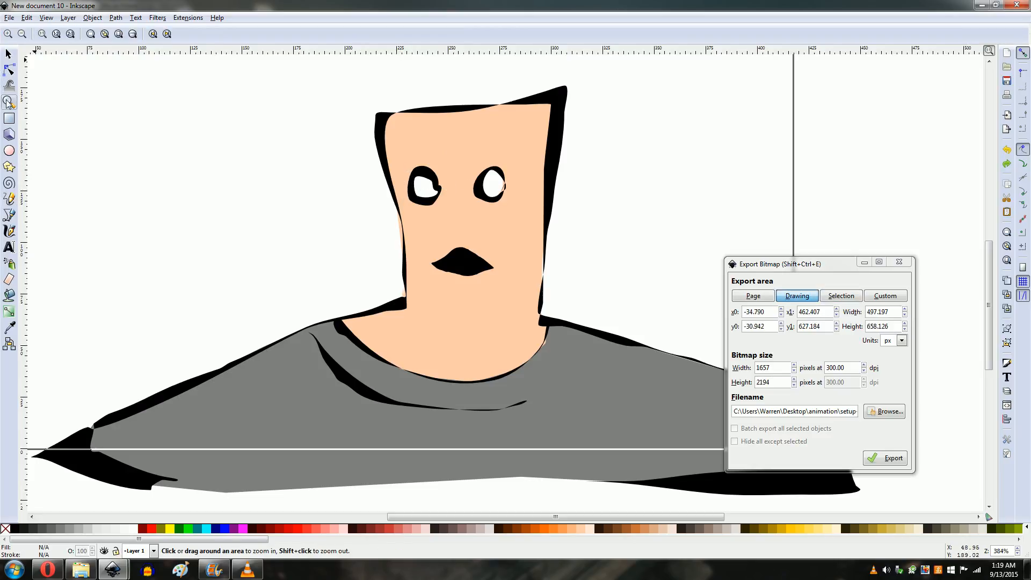
Step: Draw closed-eyelid lines across both eyes with the Pencil tool
left_click(10, 199)
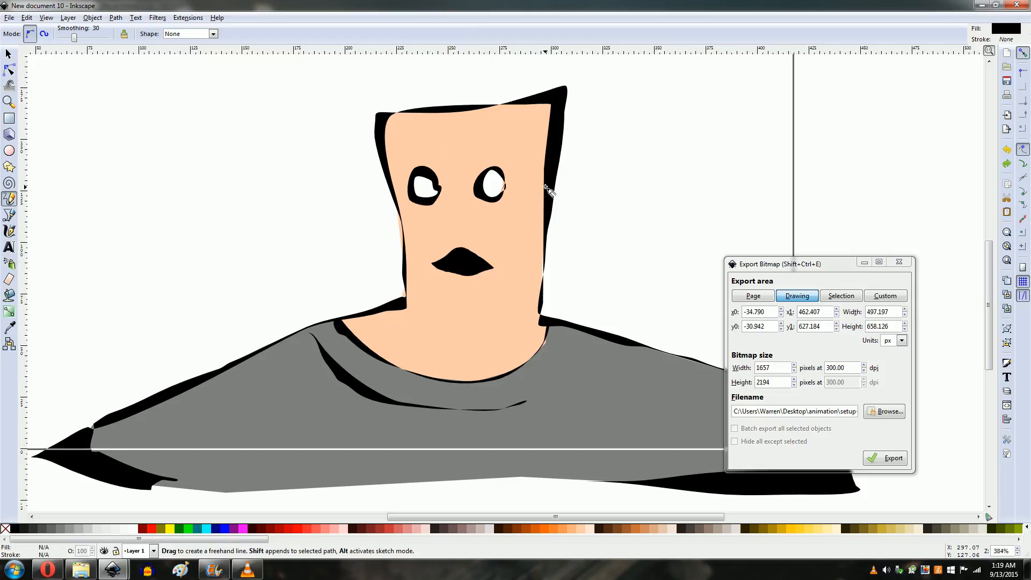
mouse_move(405, 191)
left_mouse_down()
mouse_move(446, 189)
mouse_move(403, 191)
left_mouse_up()
mouse_move(468, 188)
left_mouse_down()
mouse_move(514, 189)
mouse_move(469, 188)
left_mouse_up()
Step: Select the eyes group and move it 200 px to the right, off the face
left_click(9, 54)
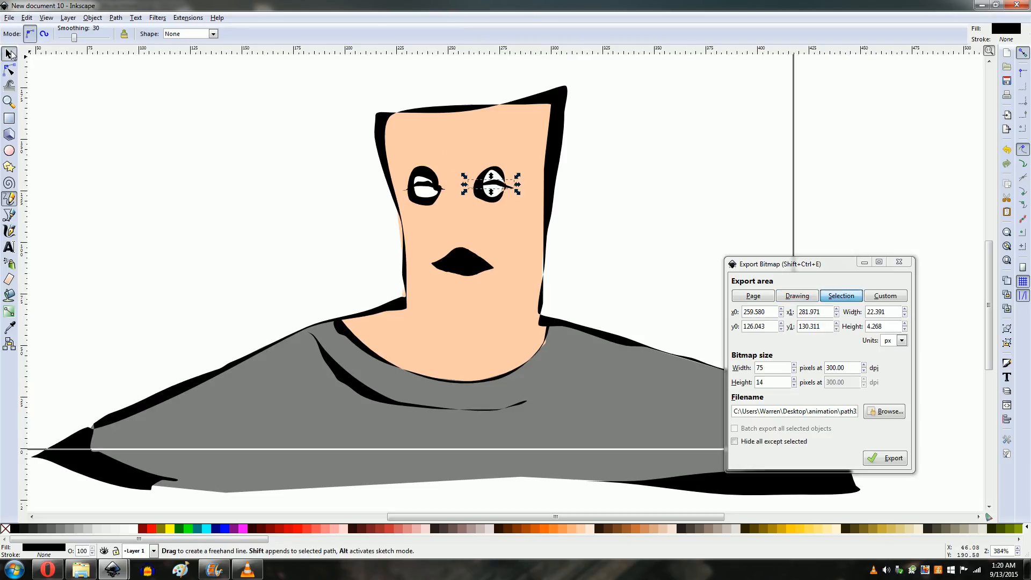
left_click(425, 170)
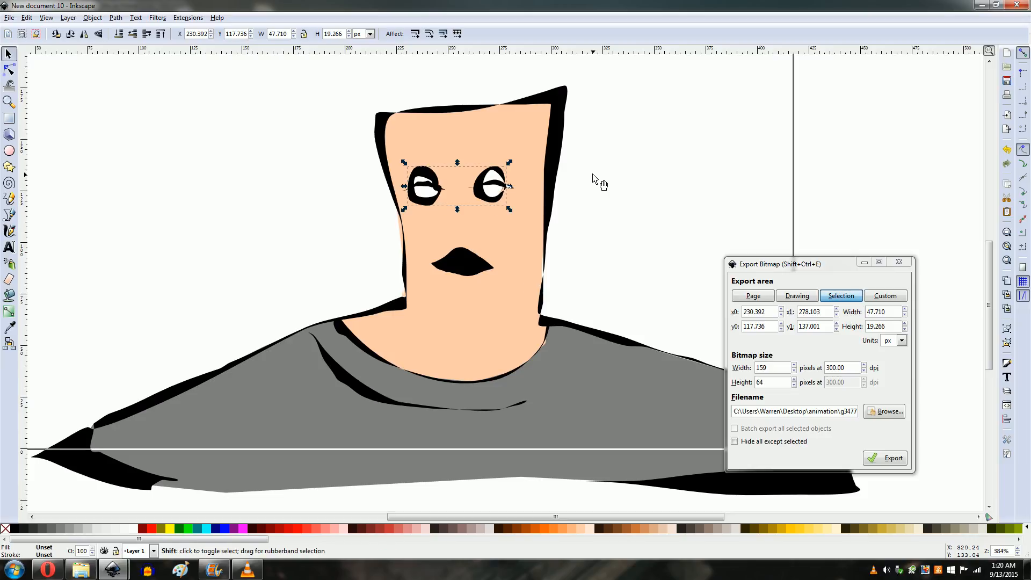
key("shift+Right")
key("shift+Right")
key("shift+Right")
key("shift+Right")
key("shift+Right")
key("shift+Right")
key("shift+Right")
key("shift+Right")
key("shift+Right")
key("shift+Right")
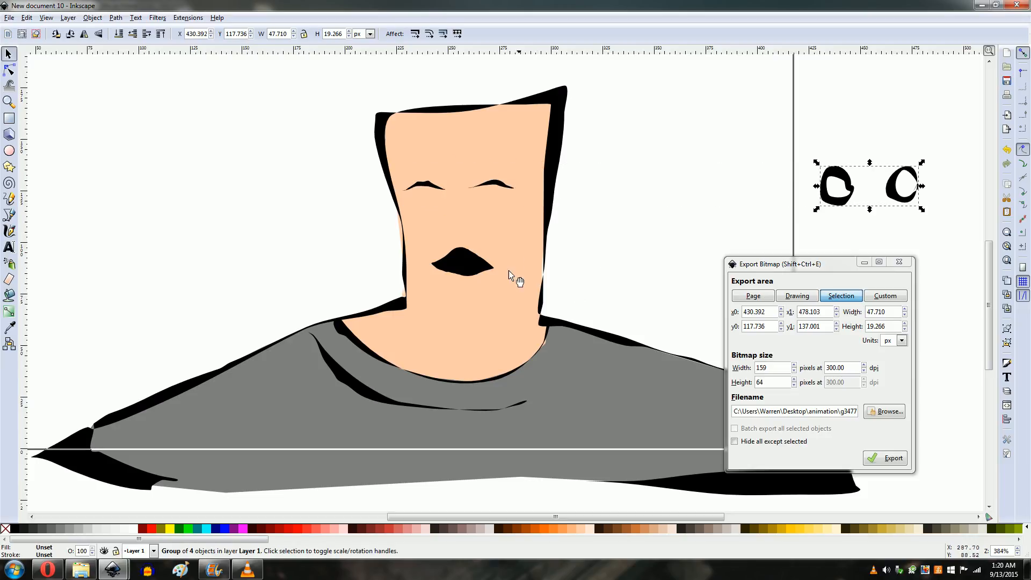
Step: Export the whole page as a PNG named setup-frame-es-mo
left_click(879, 412)
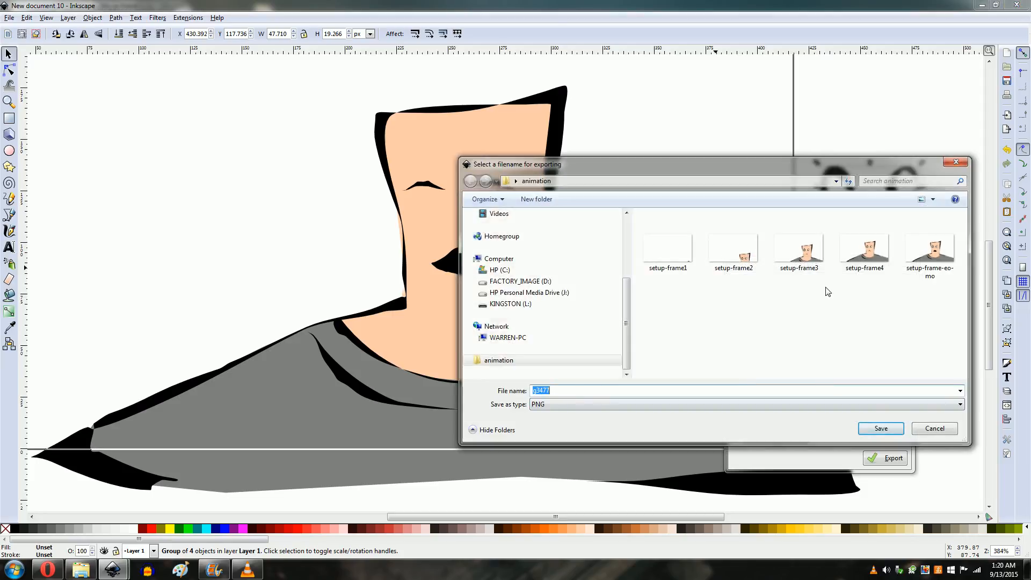
left_click(932, 250)
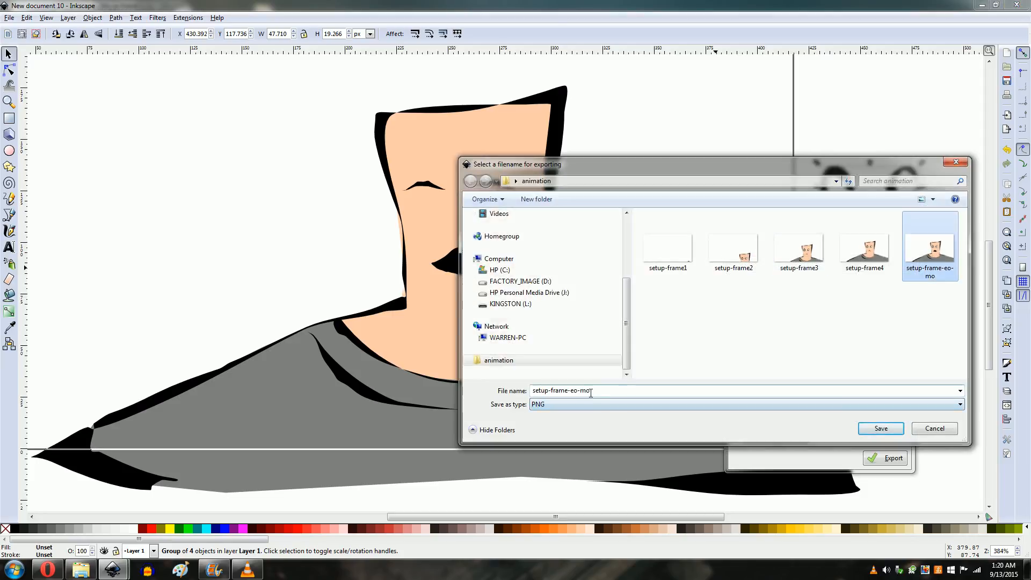
double_click(596, 390)
left_click(575, 390)
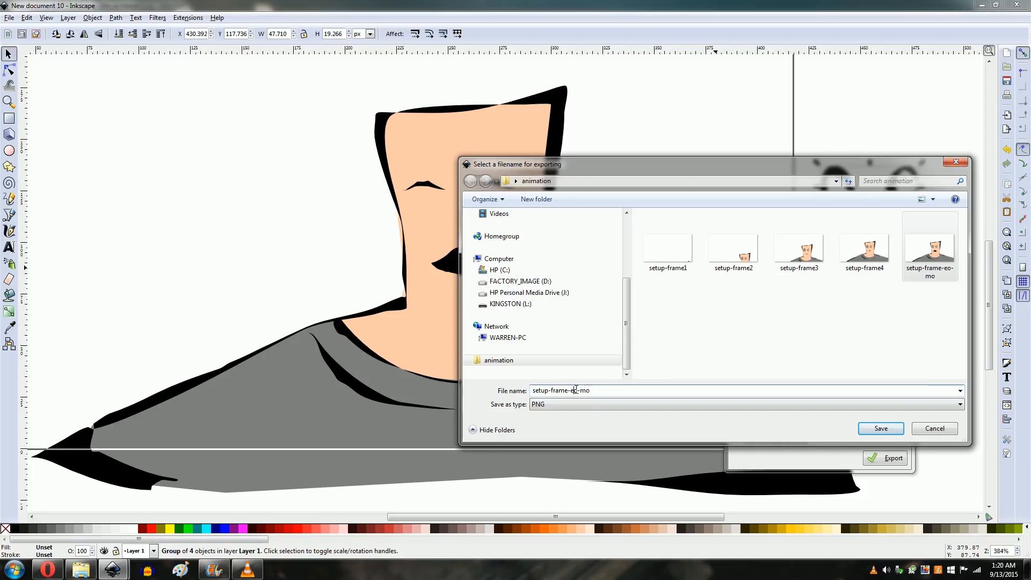
key("BackSpace")
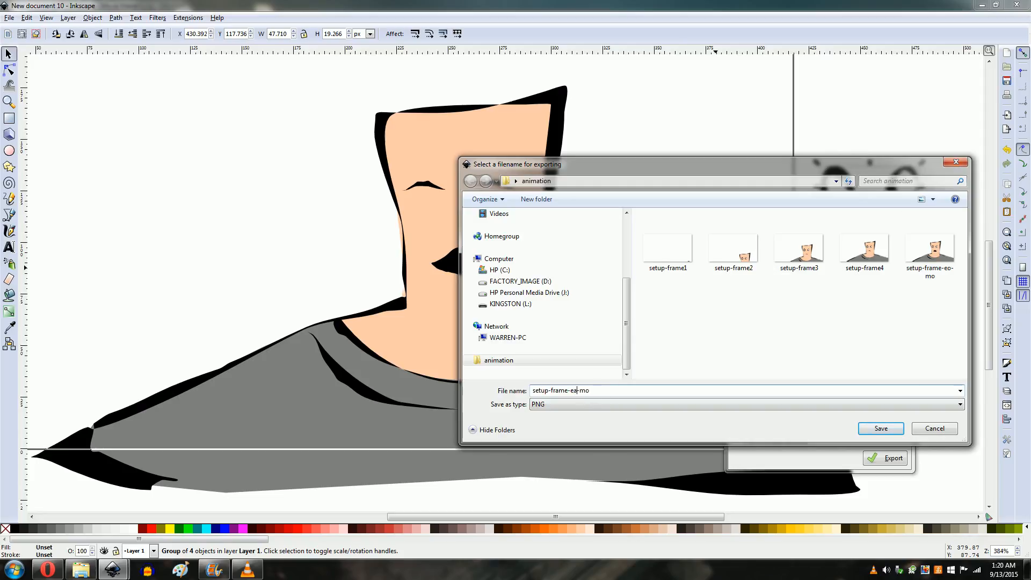
left_click(880, 430)
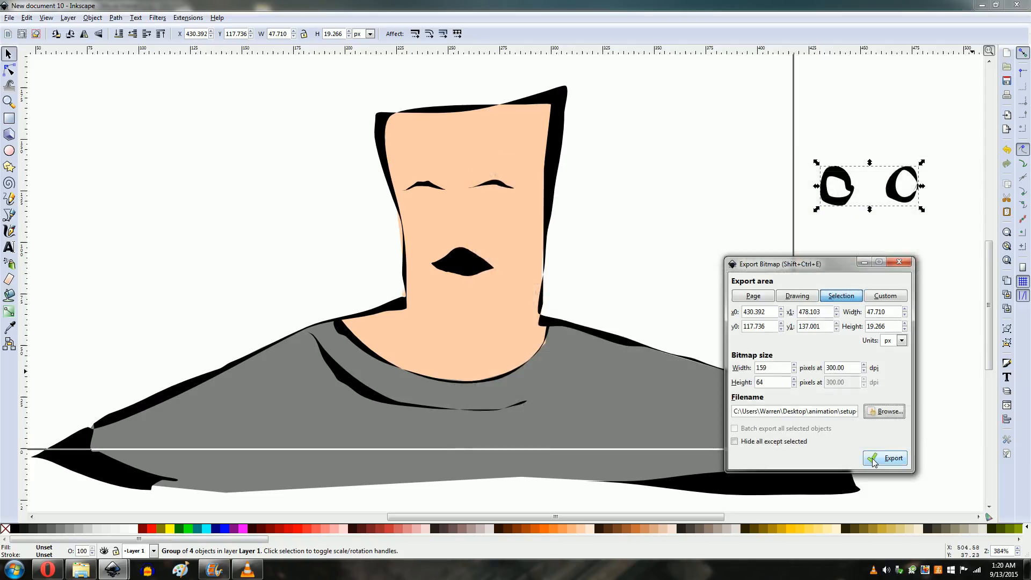
left_click(754, 296)
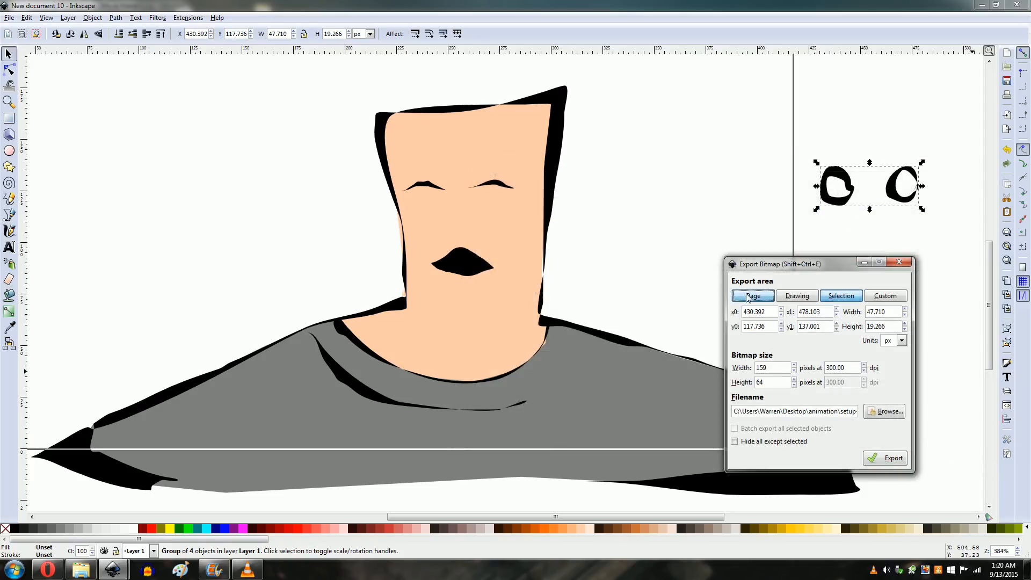
left_click(885, 463)
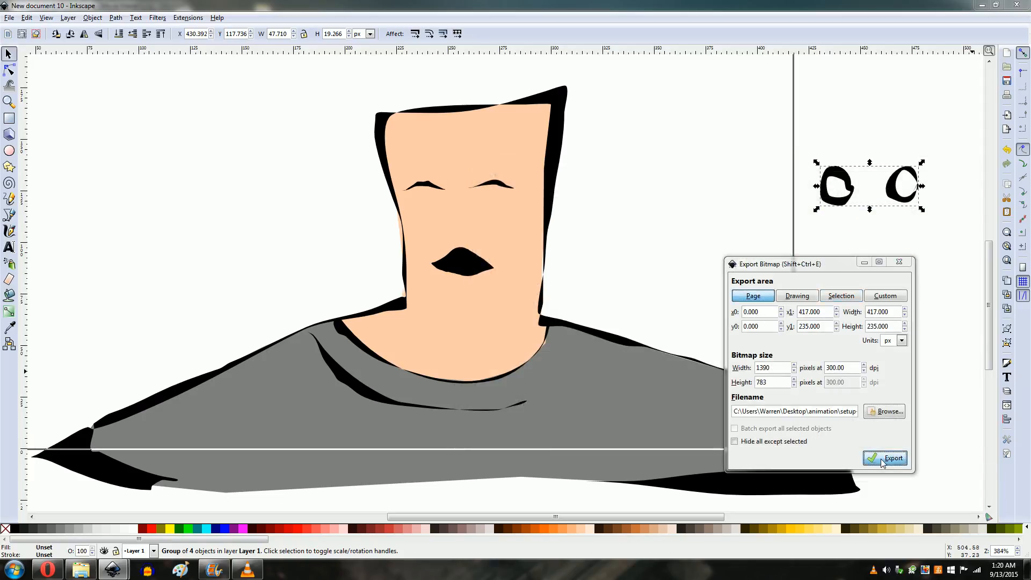
left_click(477, 266)
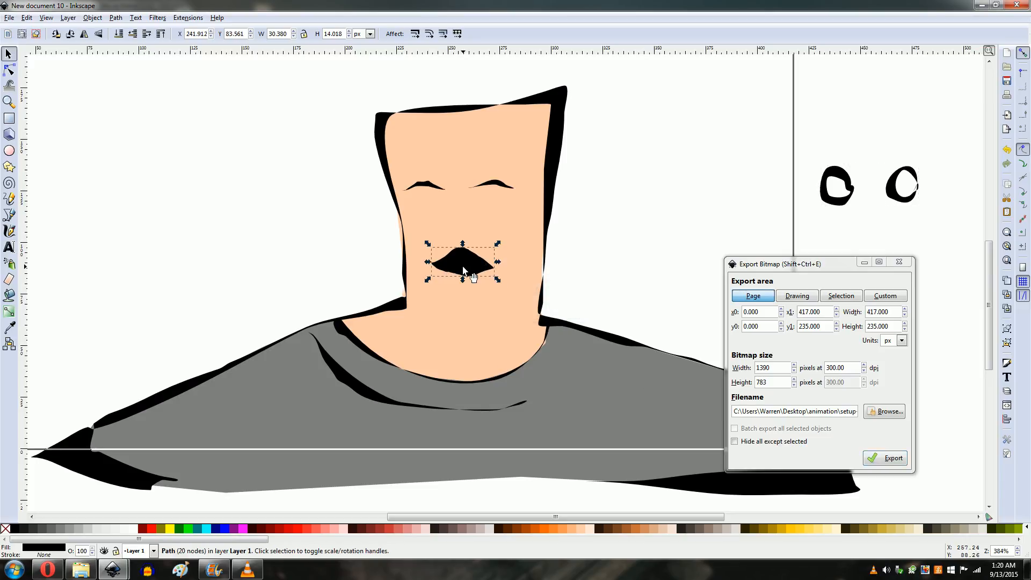
key("Delete")
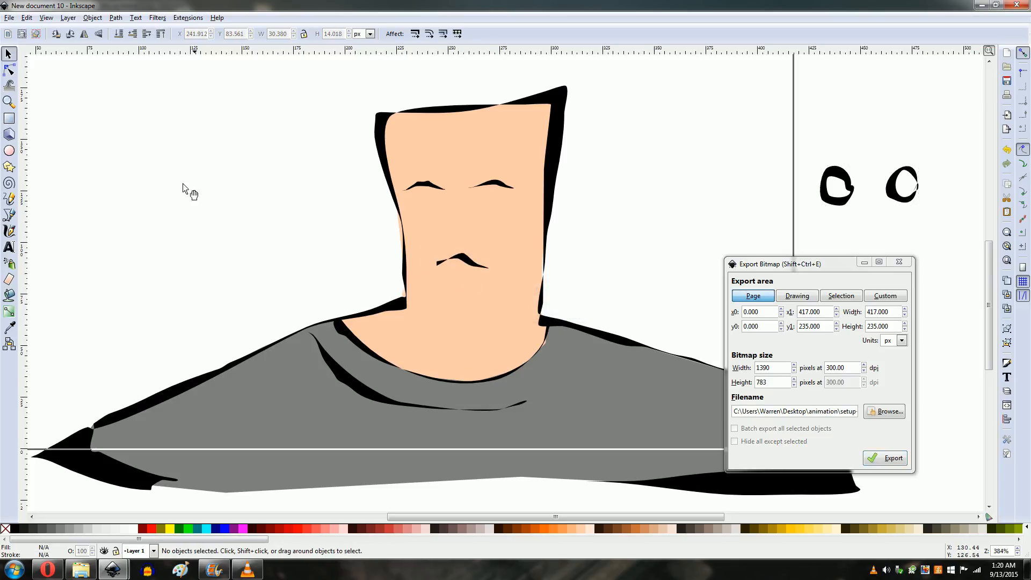
key("ctrl+z")
Step: Select the black open mouth shape and move it 200 px to the right, off the face
left_click(471, 263)
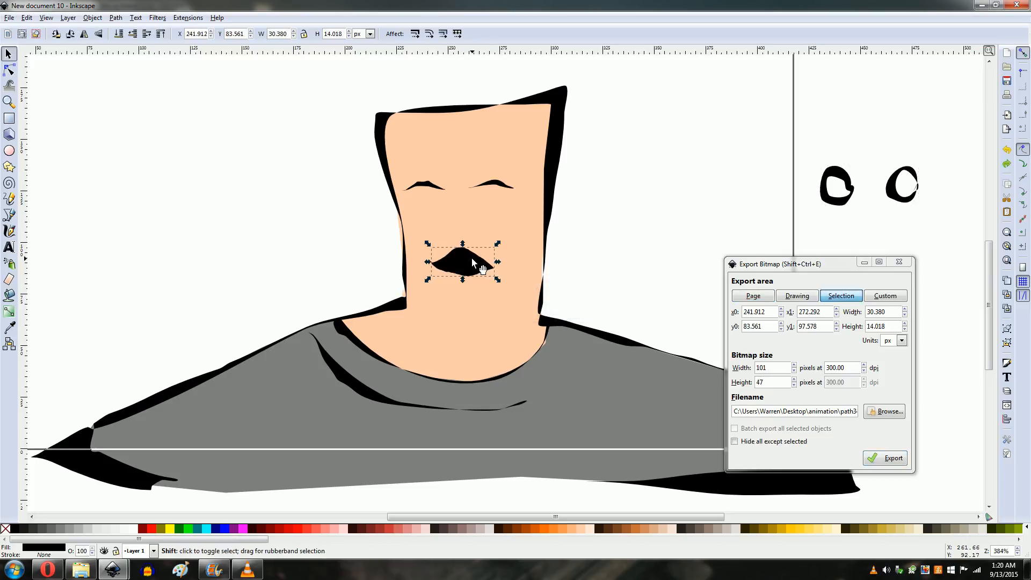
key("shift+Right")
key("shift+Right")
key("shift+Right")
key("shift+Right")
key("shift+Right")
key("shift+Right")
key("shift+Right")
key("shift+Right")
key("shift+Right")
key("shift+Right")
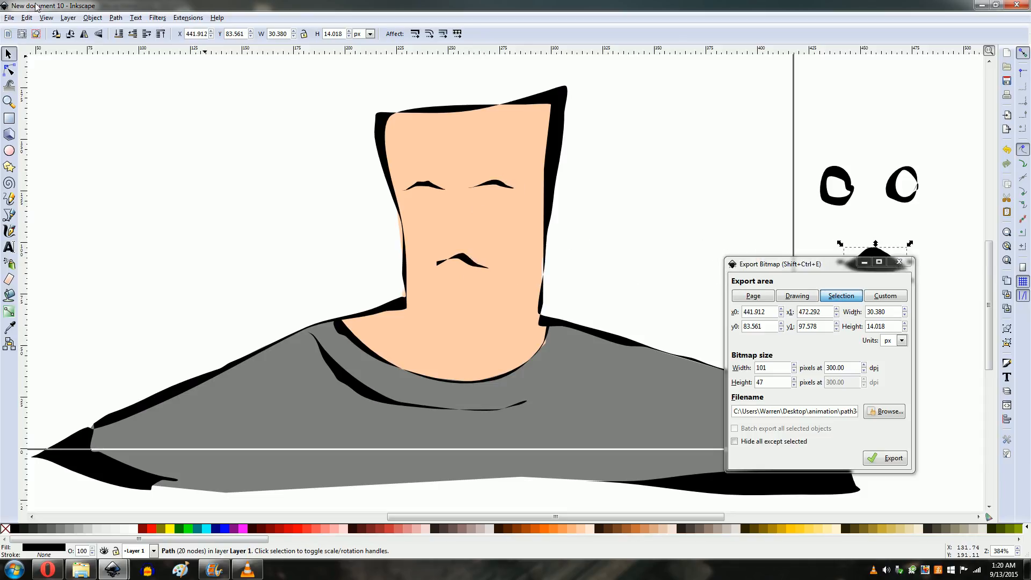
Step: Export the current selection as a PNG named setup-frame-es-ms in the animation folder
left_click(892, 415)
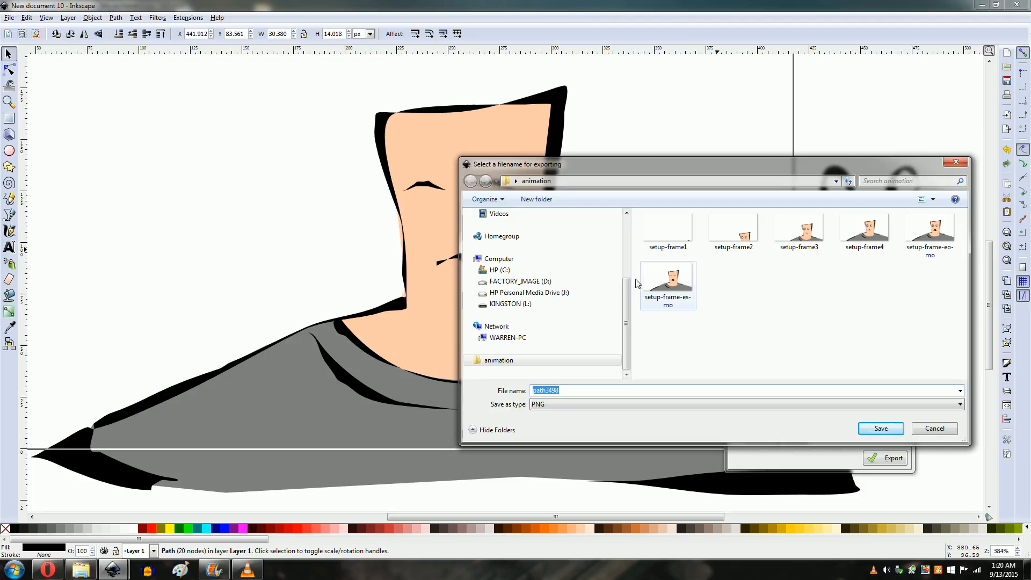
left_click(668, 281)
left_click(599, 391)
left_click(610, 391)
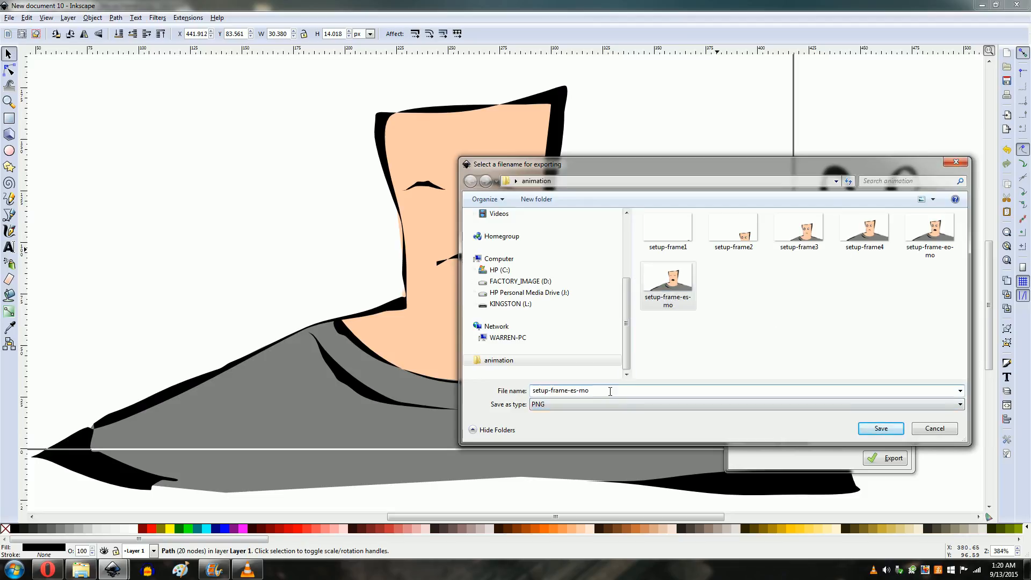
key("BackSpace")
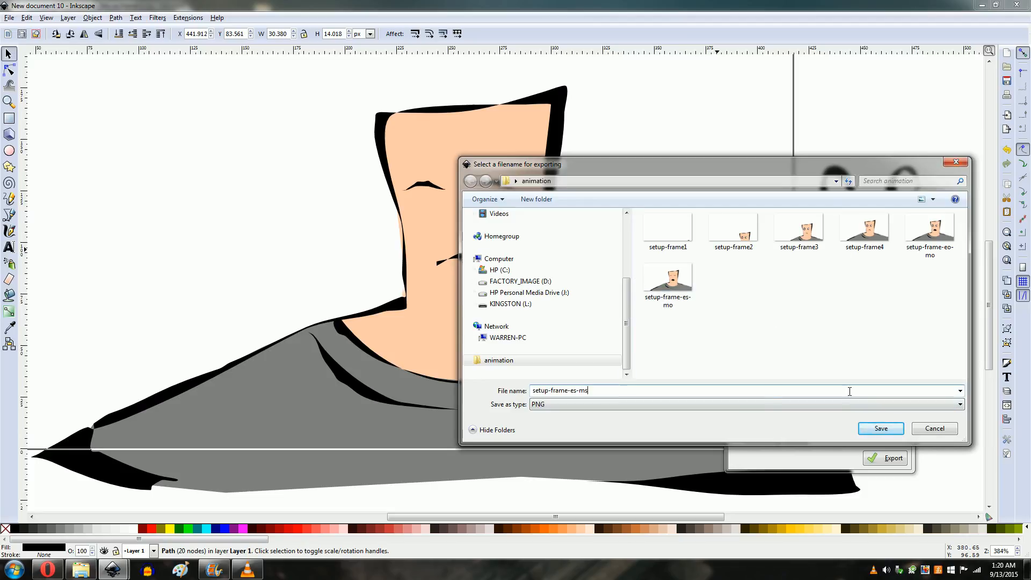
left_click(881, 428)
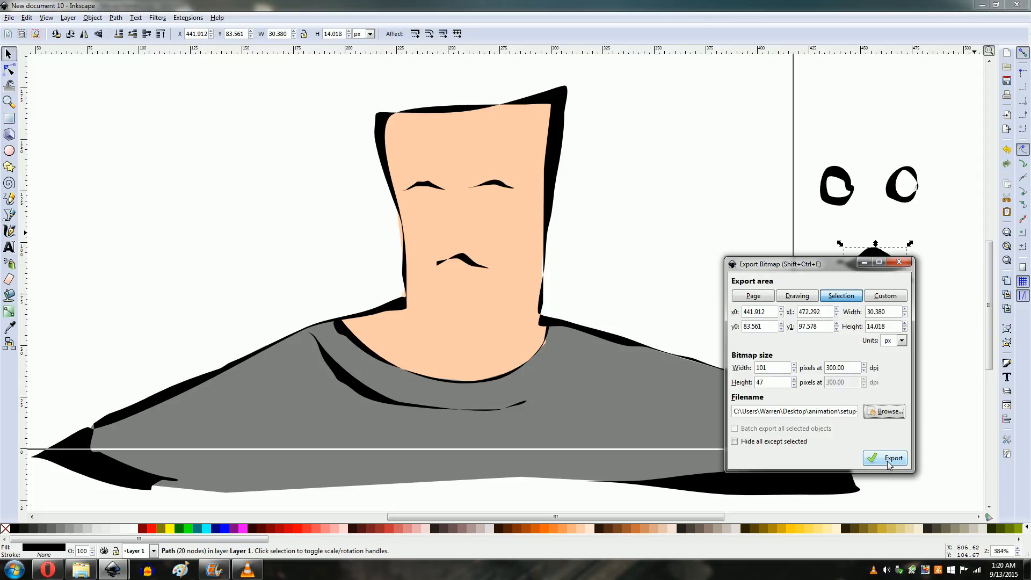
left_click(886, 460)
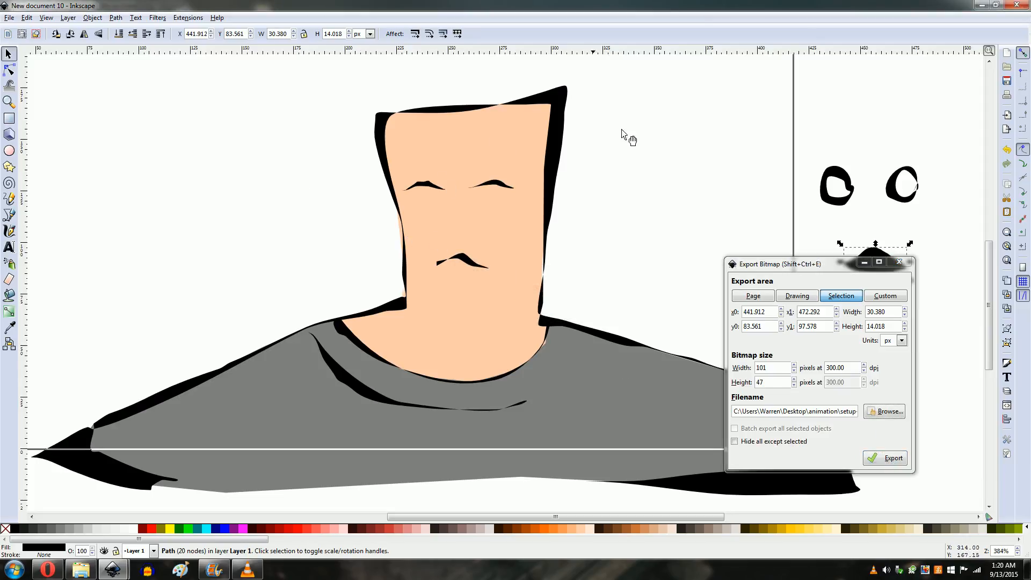
Step: Set the export area to the whole page and export it as setup-frame-es-ms, replacing the existing file
left_click(755, 299)
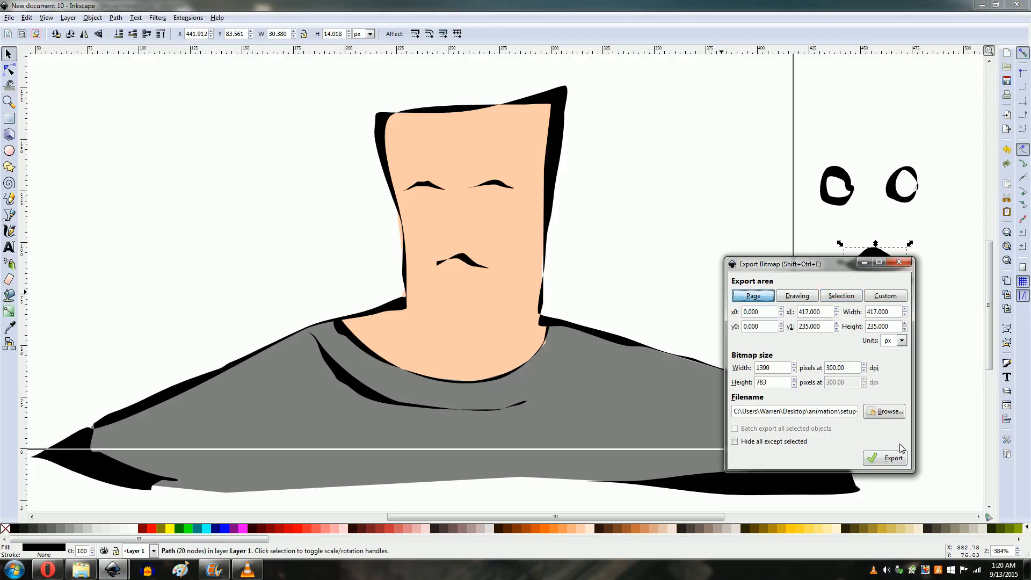
left_click(887, 457)
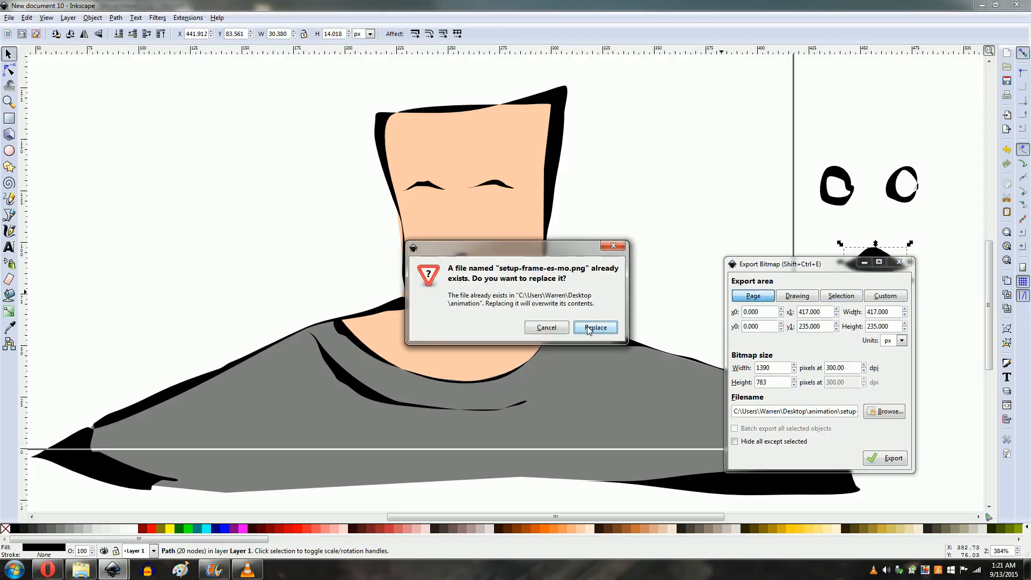
left_click(554, 329)
left_click(888, 412)
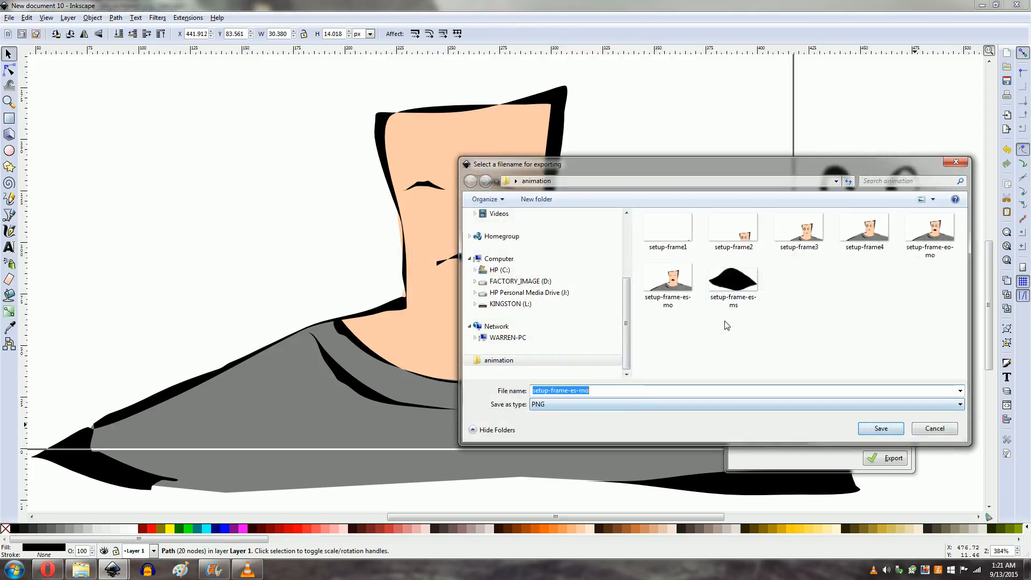
left_click(737, 283)
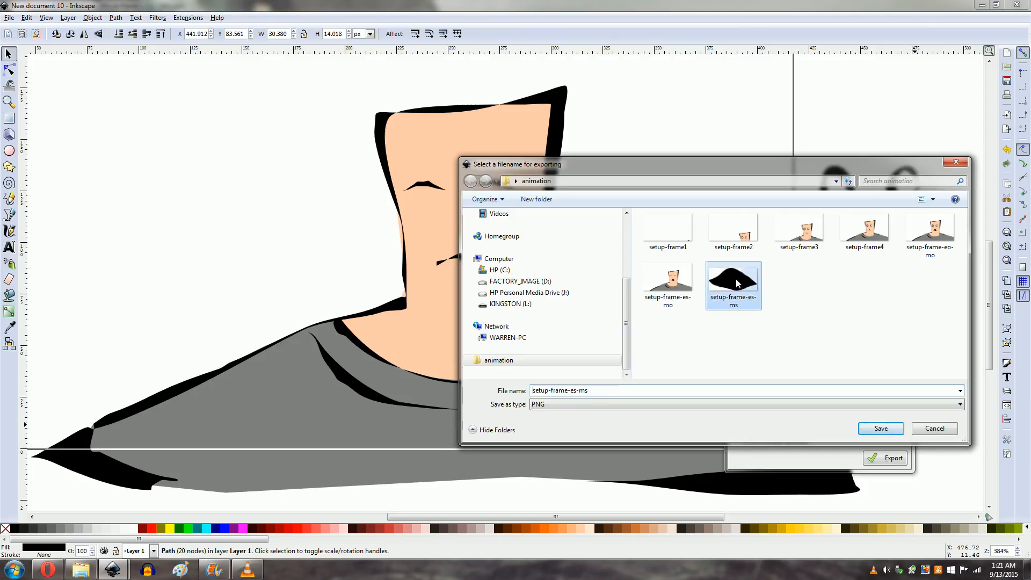
left_click(611, 391)
left_click(882, 428)
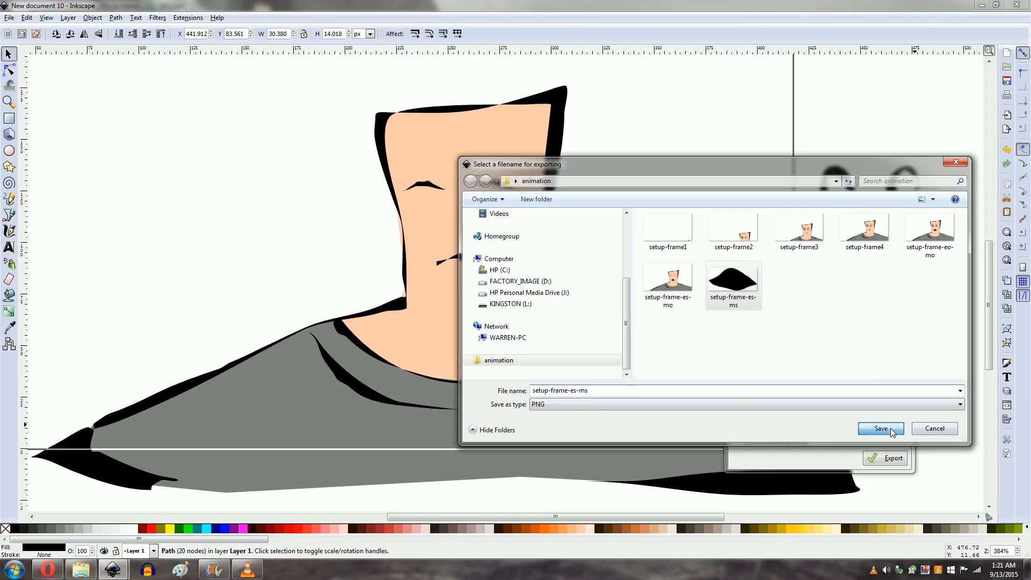
left_click(885, 458)
left_click(585, 327)
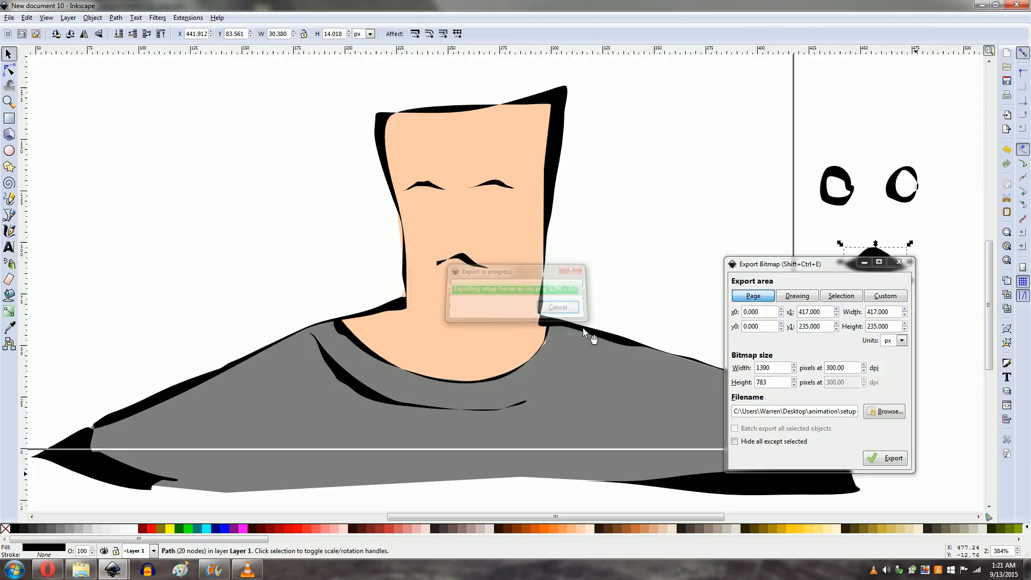
Step: Browse the animation folder to compare the setup-frame-es-mo and setup-frame-es-ms images, then cancel
left_click(880, 412)
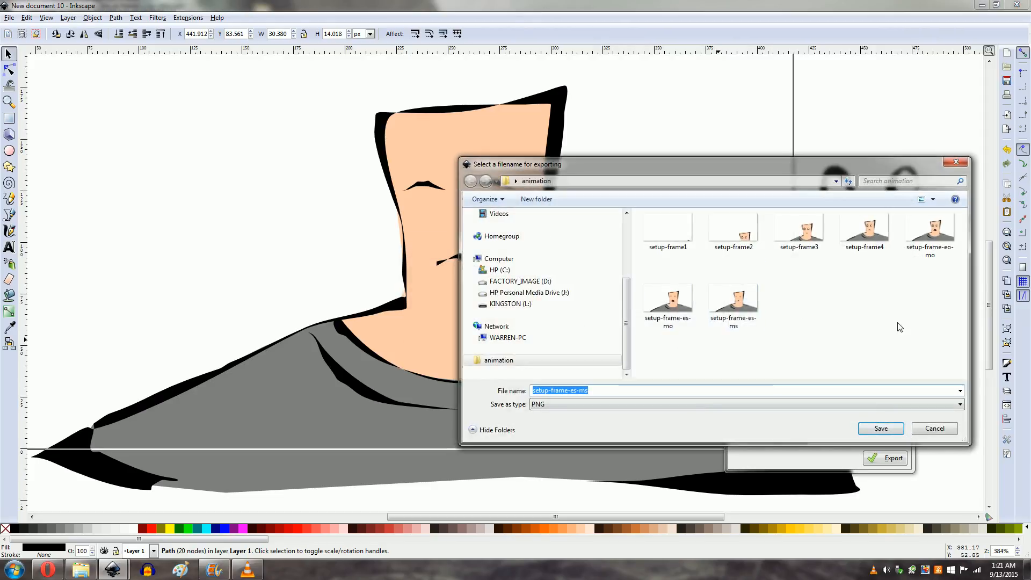
left_click(675, 329)
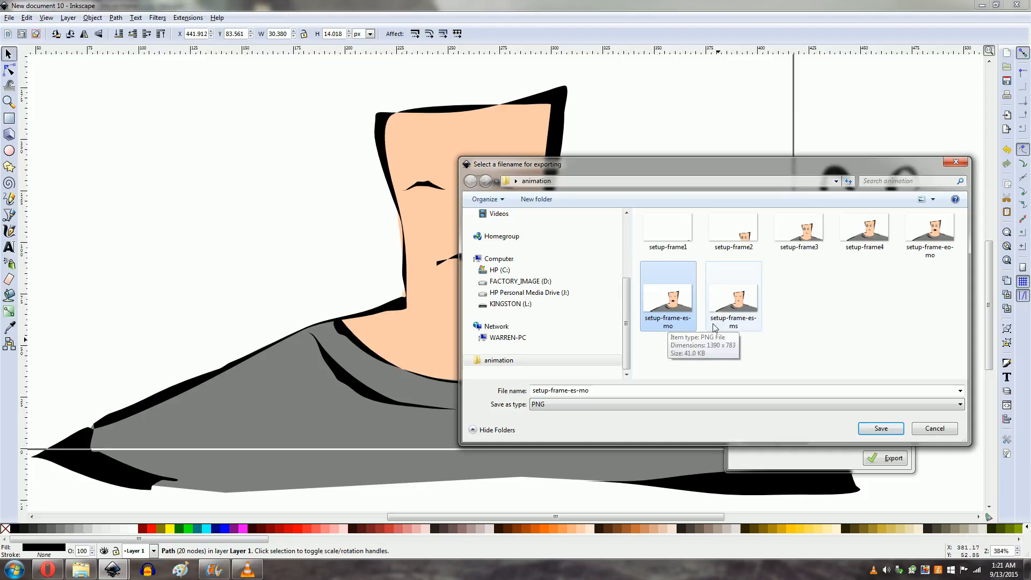
left_click(751, 321)
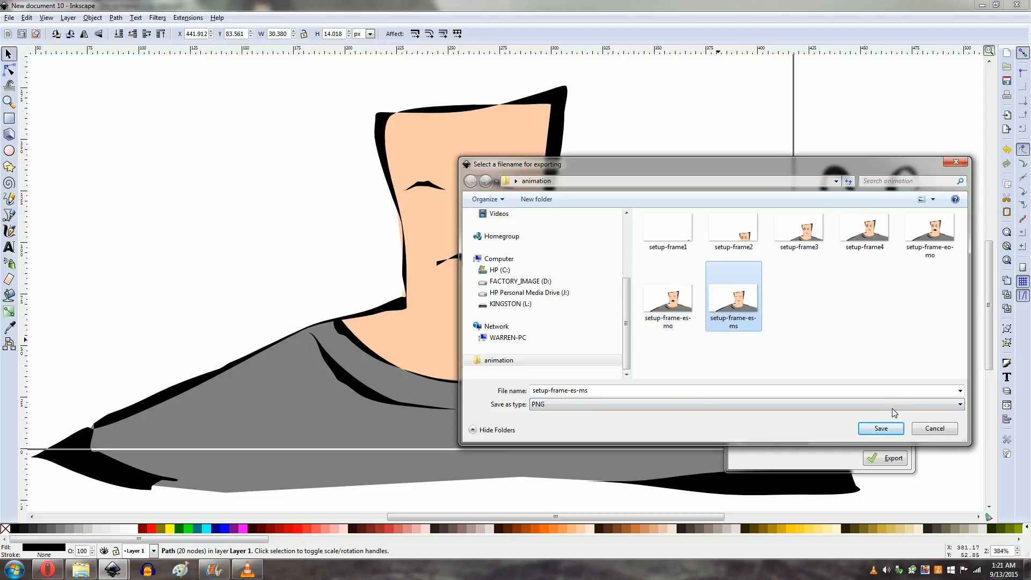
left_click(937, 433)
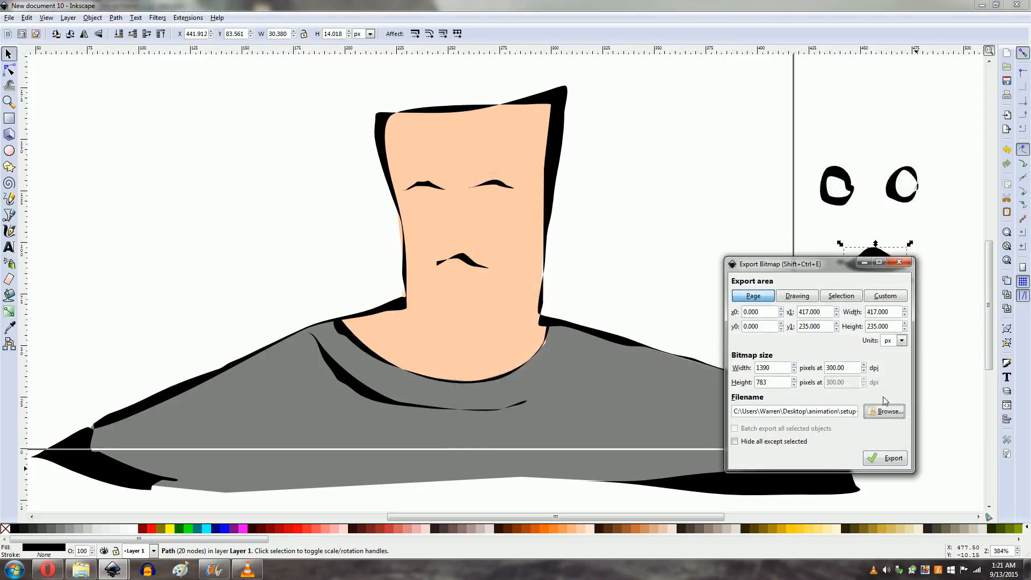
Step: Close the export dialog and save the drawing as an Inkscape SVG named animation
left_click(900, 262)
left_click(10, 17)
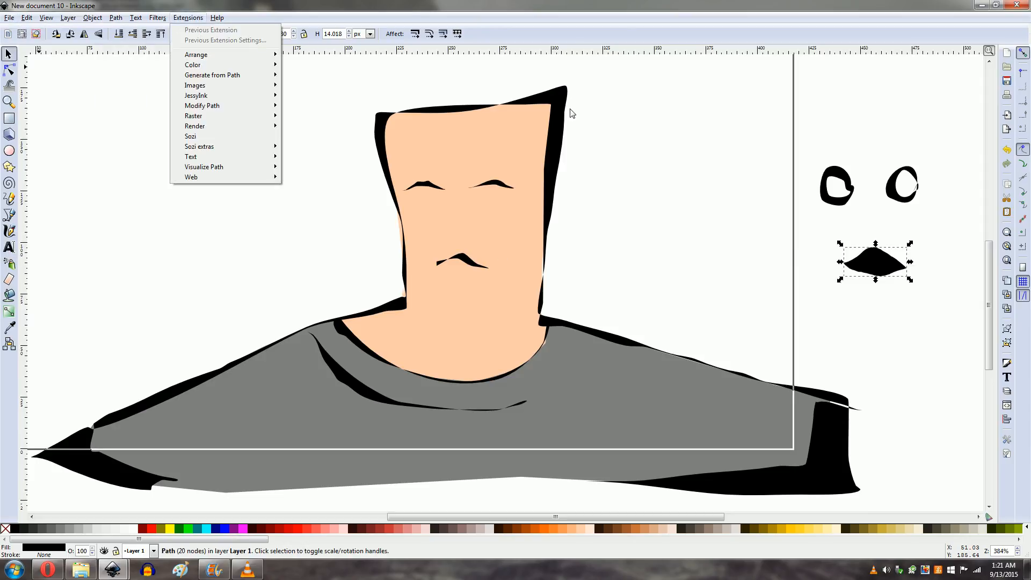
left_click(9, 17)
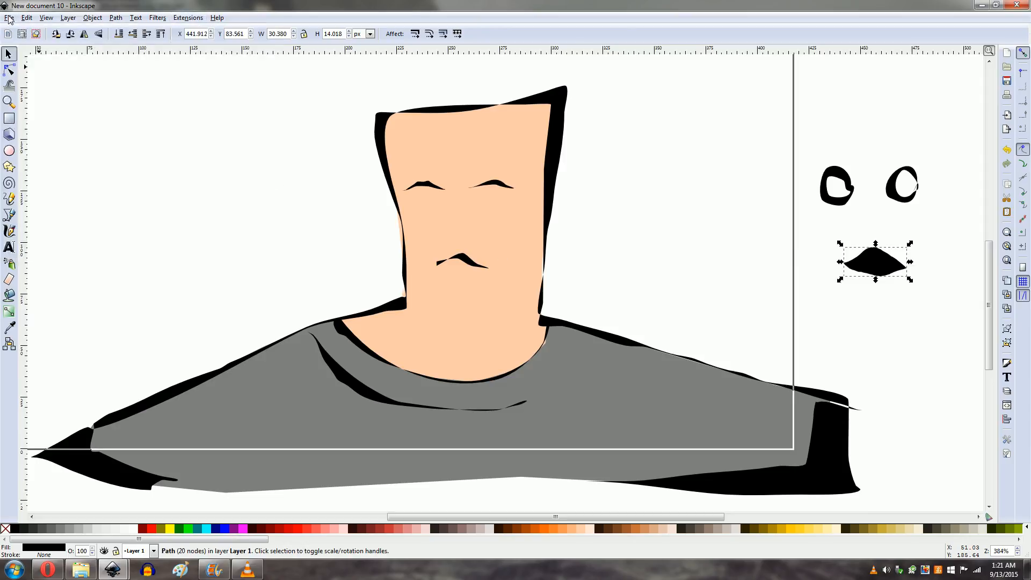
left_click(9, 18)
left_click(27, 90)
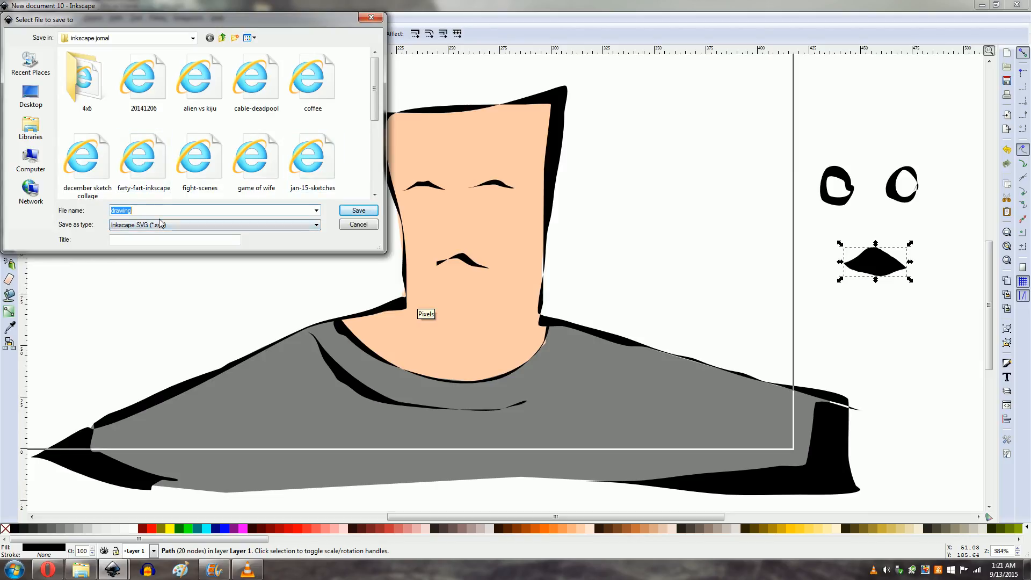
type("animation")
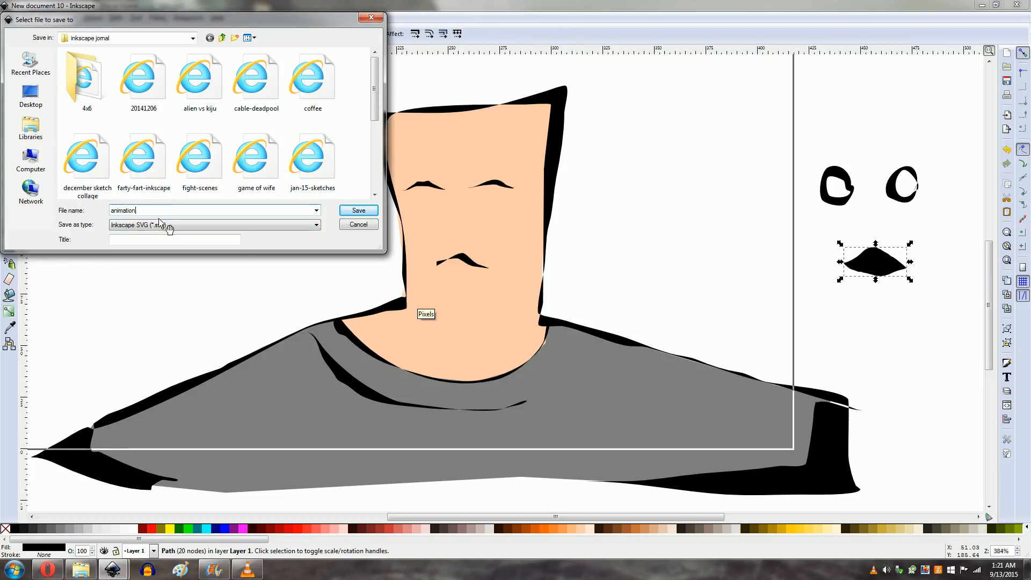
key("Return")
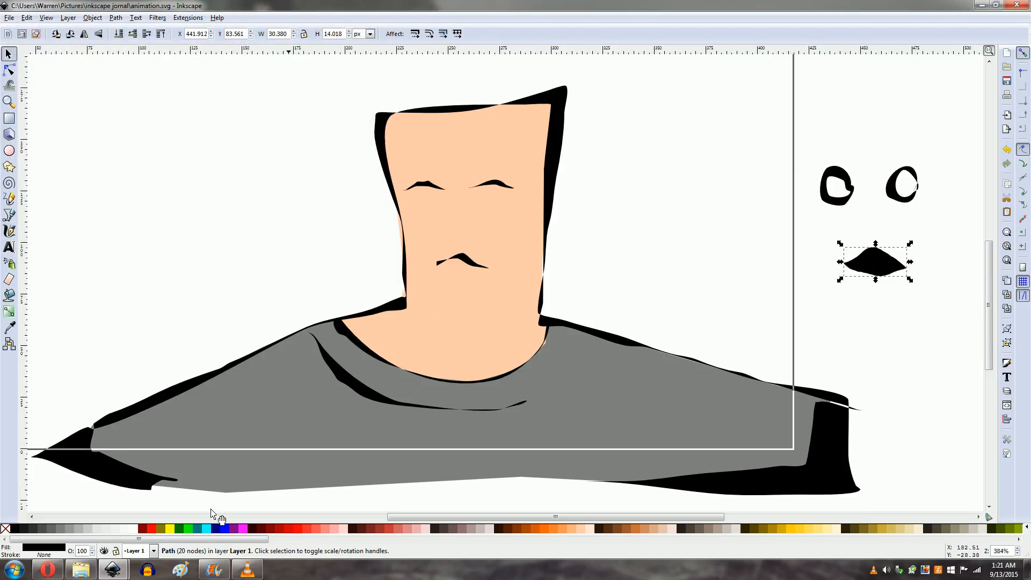
Step: Switch to Windows Movie Maker and bring up the VLC media player window
left_click(214, 570)
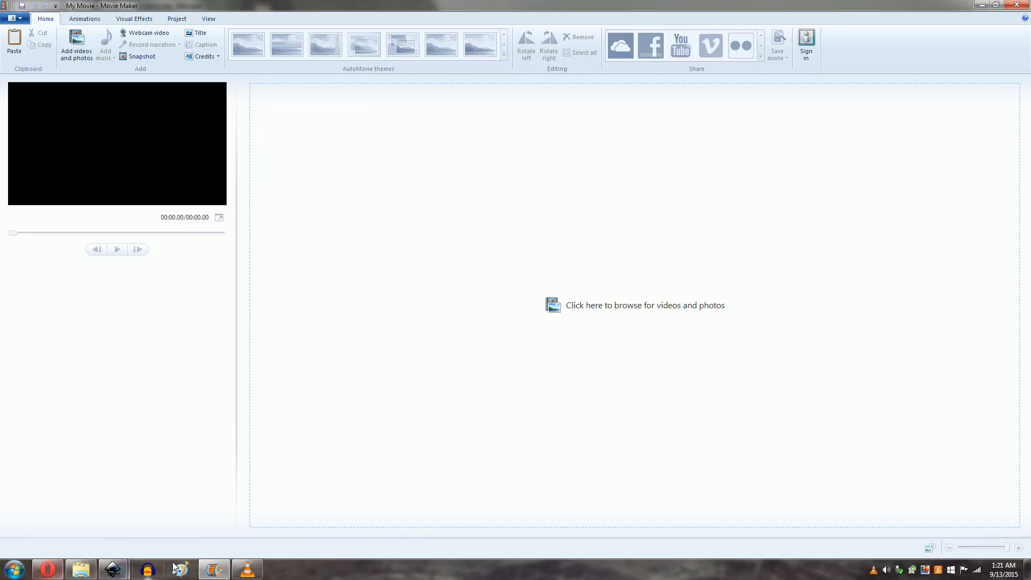
left_click(250, 574)
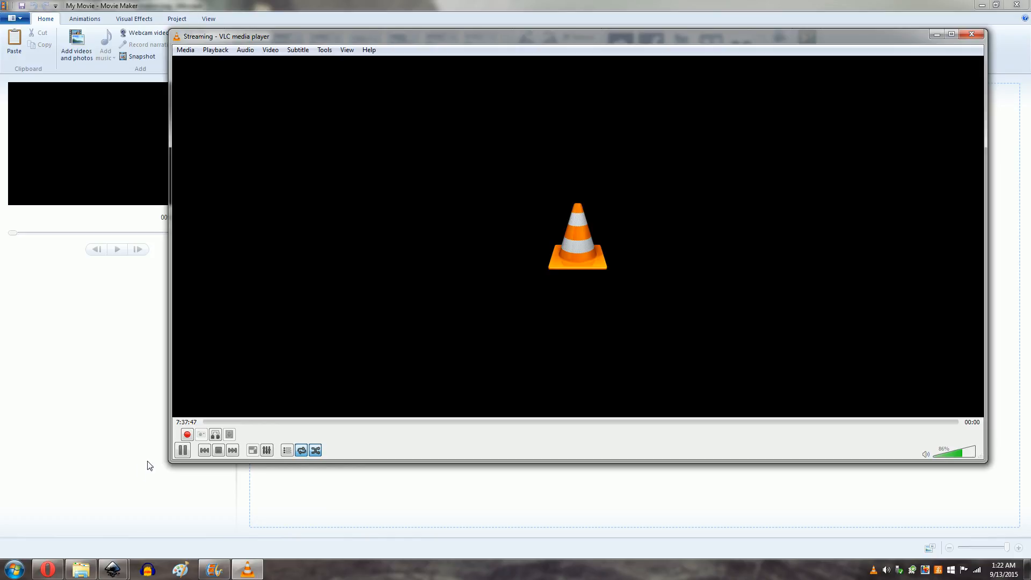